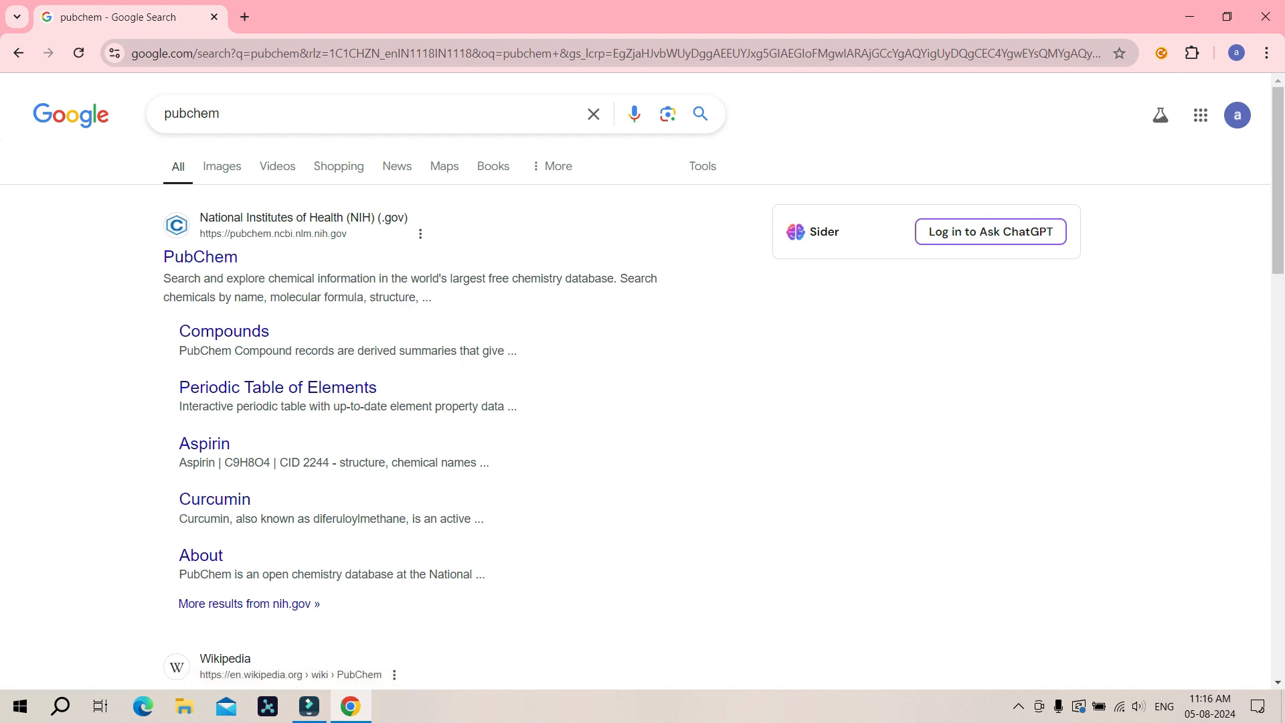
Step: Open PubChem, search for citric acid, and open its compound summary page
click(200, 257)
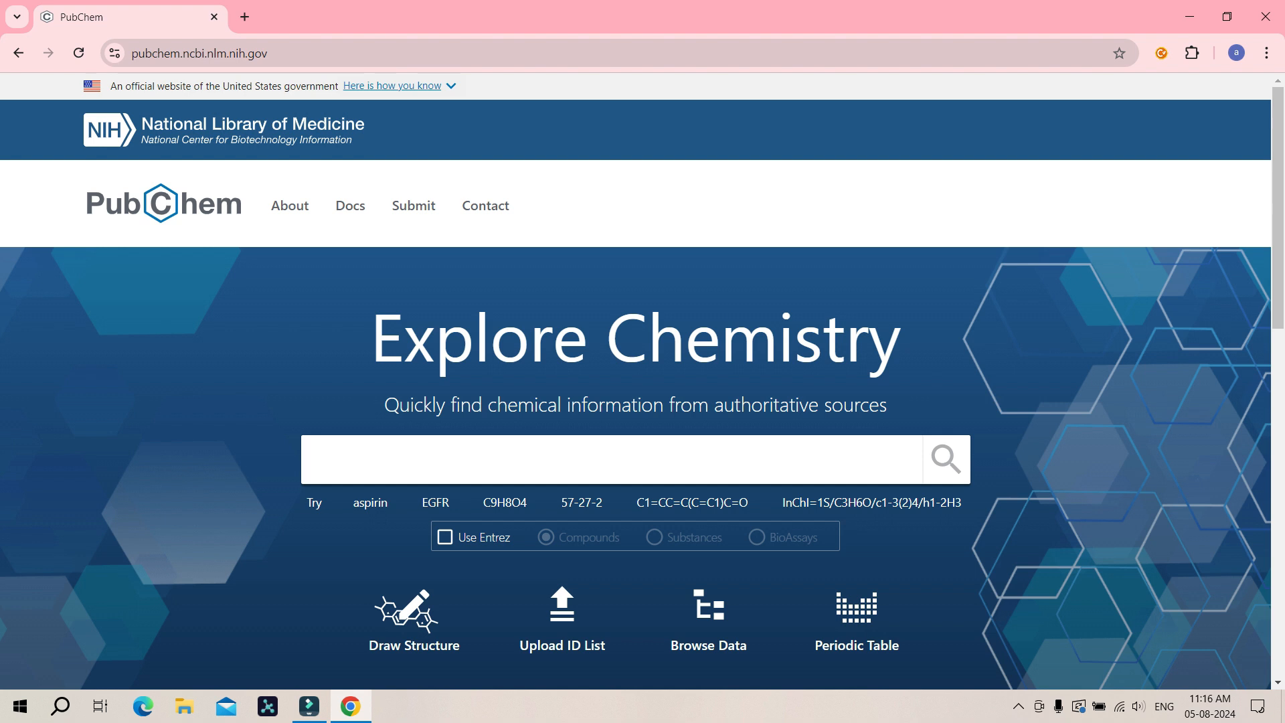
text(citric acid)
key(Return)
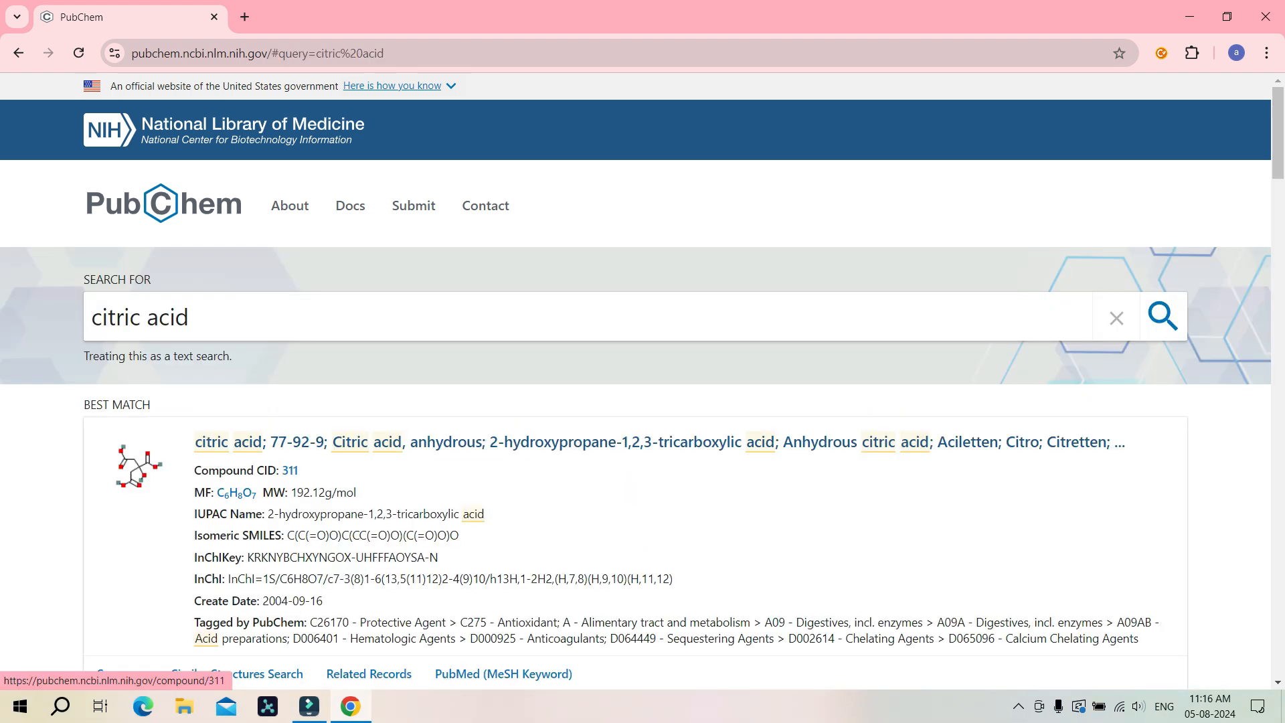
click(575, 442)
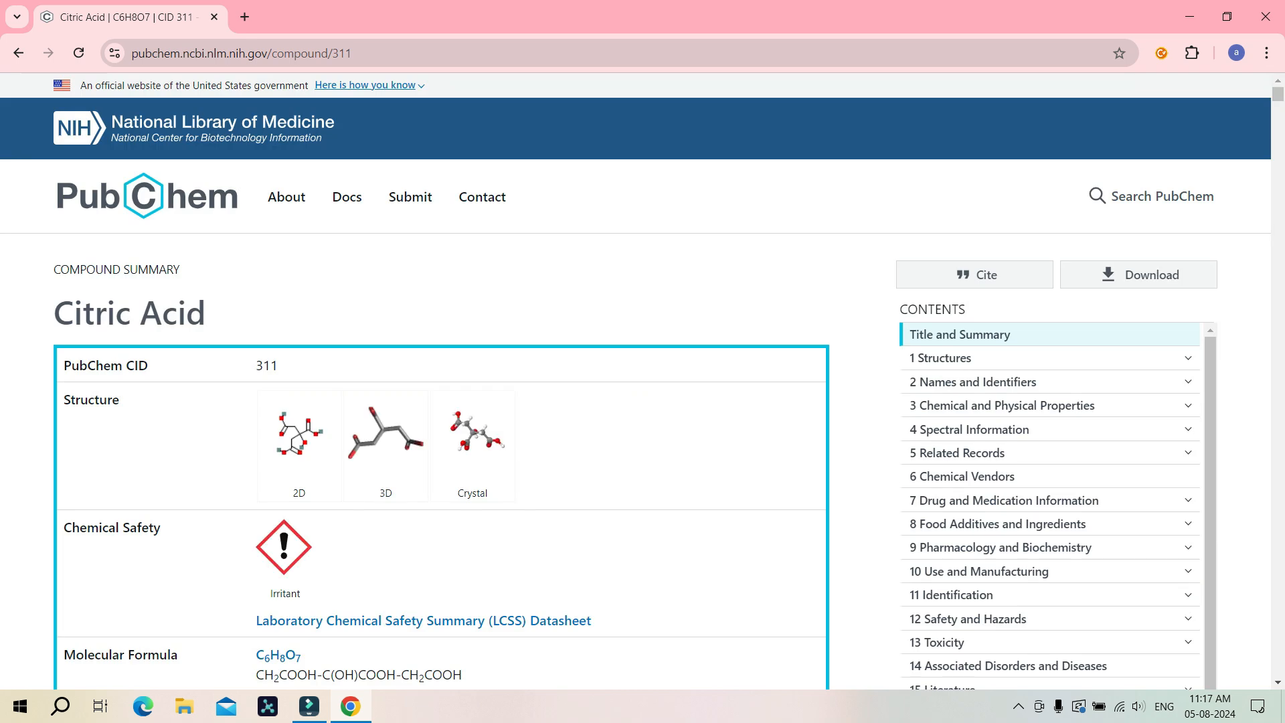
Step: Start saving the 3D Conformer SDF file and name it Lig_1_citric_acid
click(1138, 274)
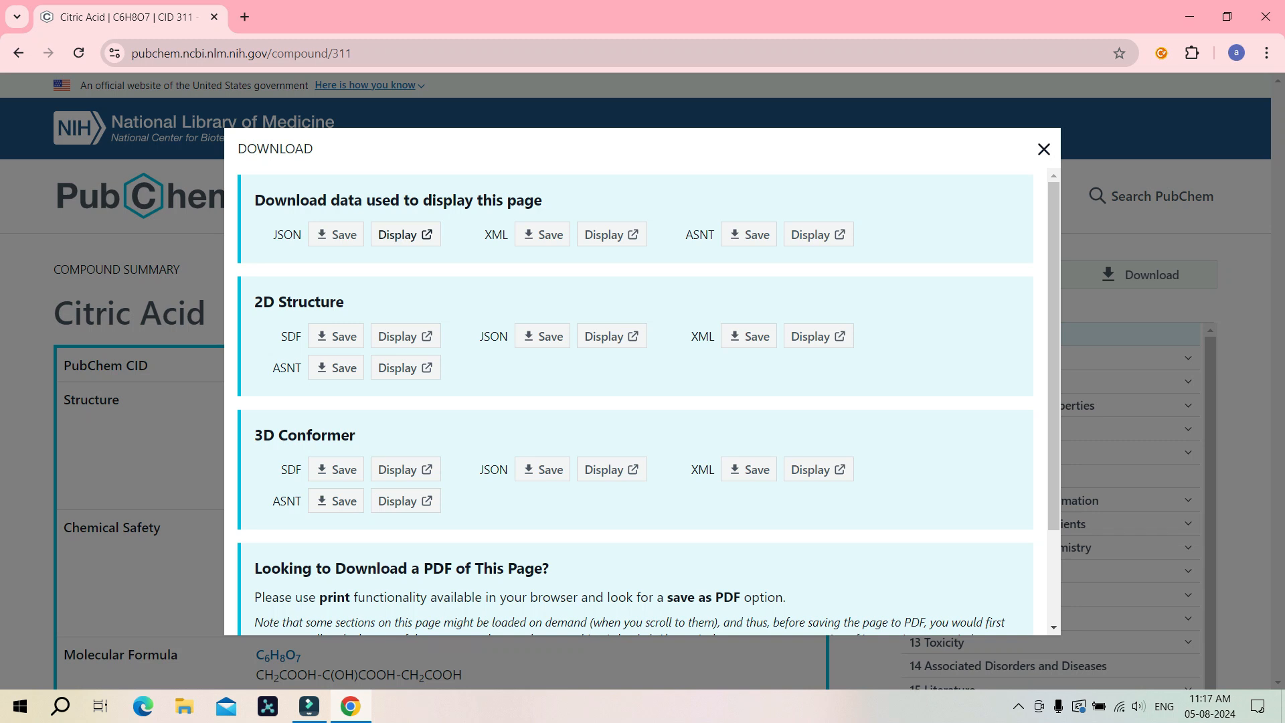
click(338, 469)
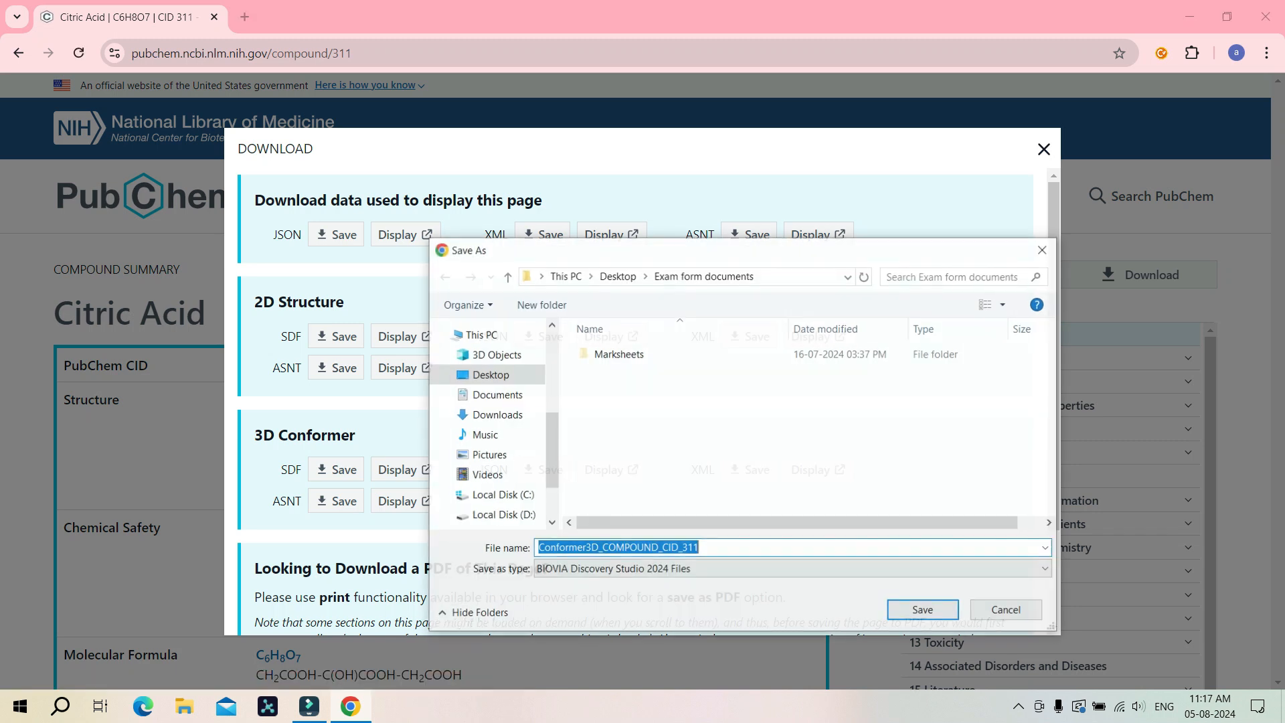
key(BackSpace)
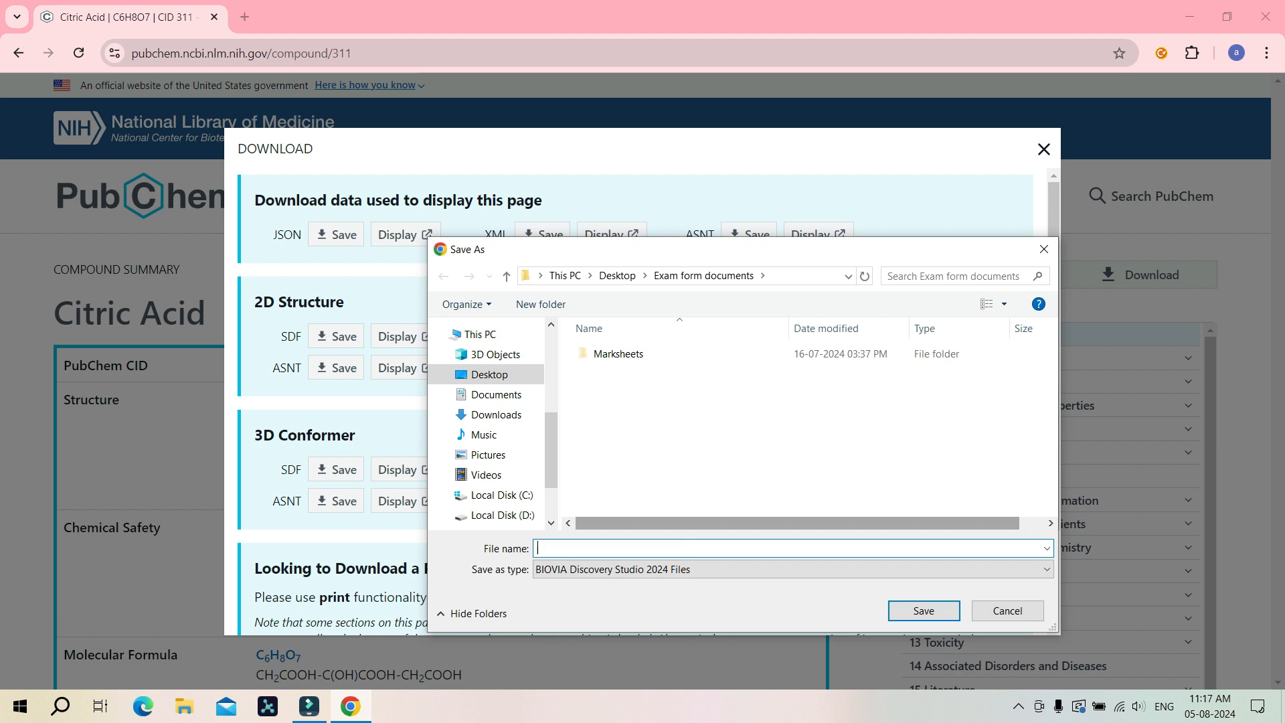
text(Lig_1_citric _acid)
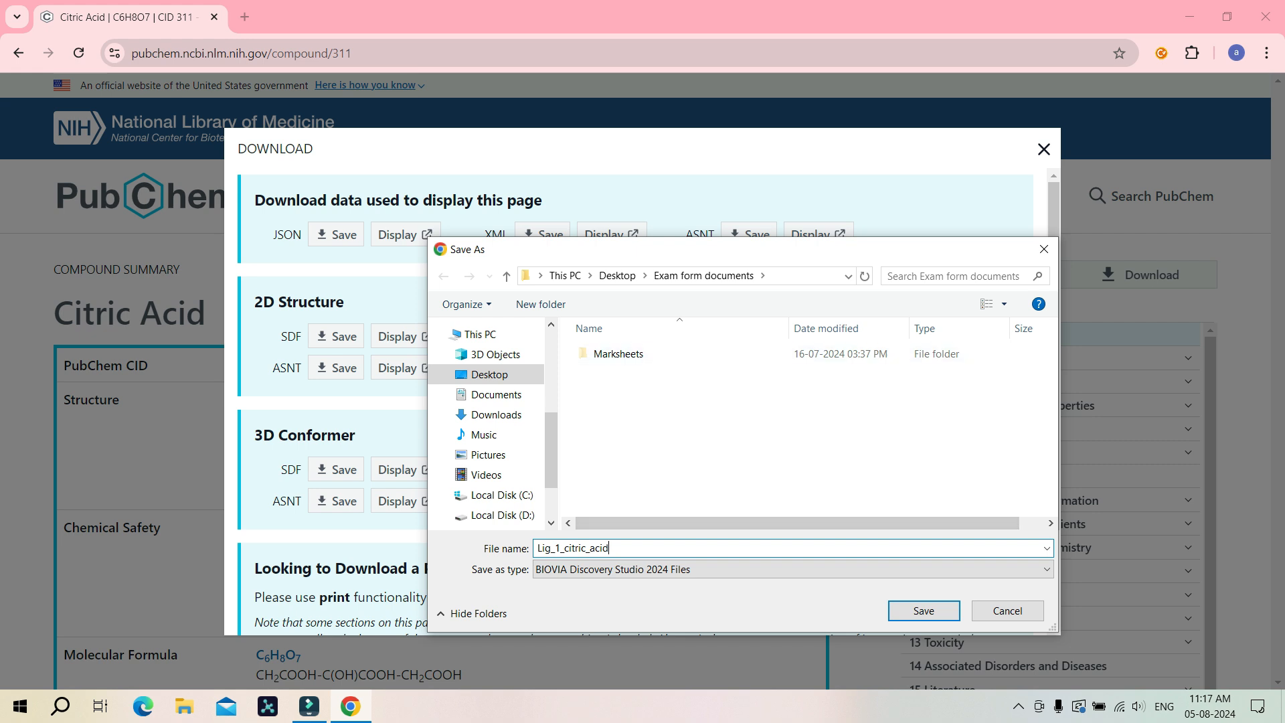
Step: Save the file as Lig_1_citric_acid_sdf in the Desktop\Docking_1\data folder
click(619, 276)
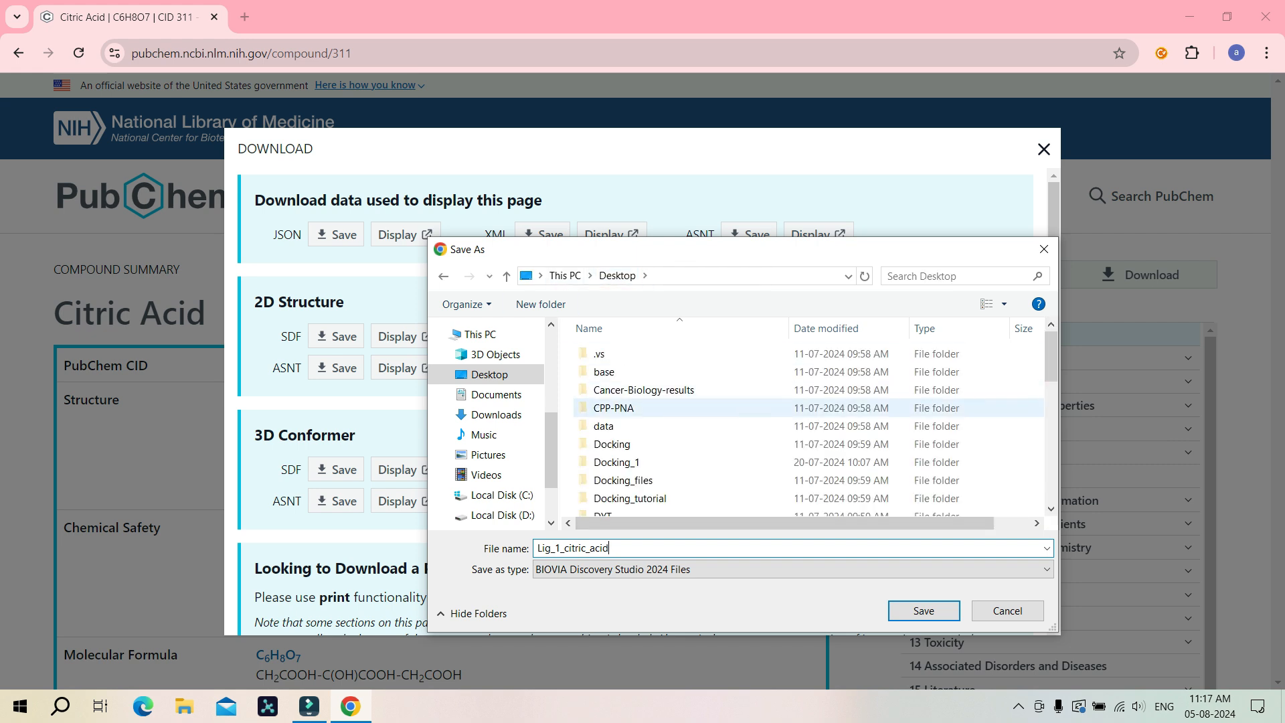
click(617, 463)
double_click(617, 463)
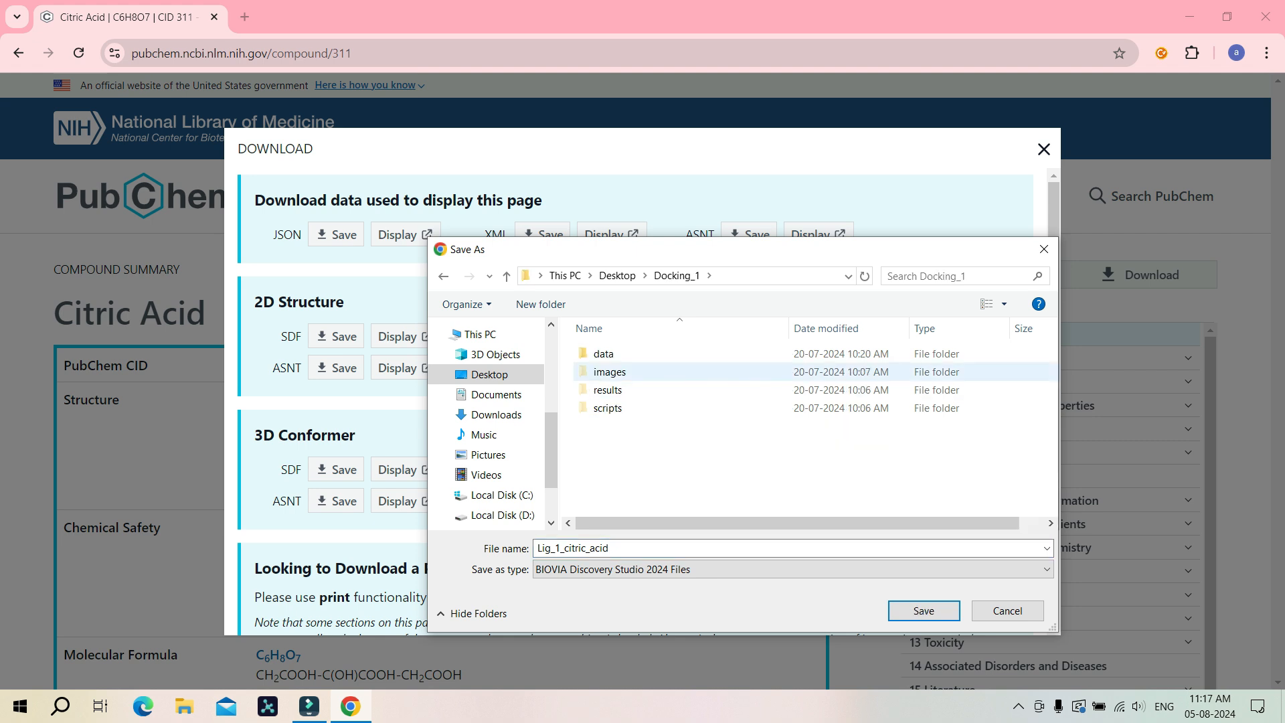
double_click(603, 354)
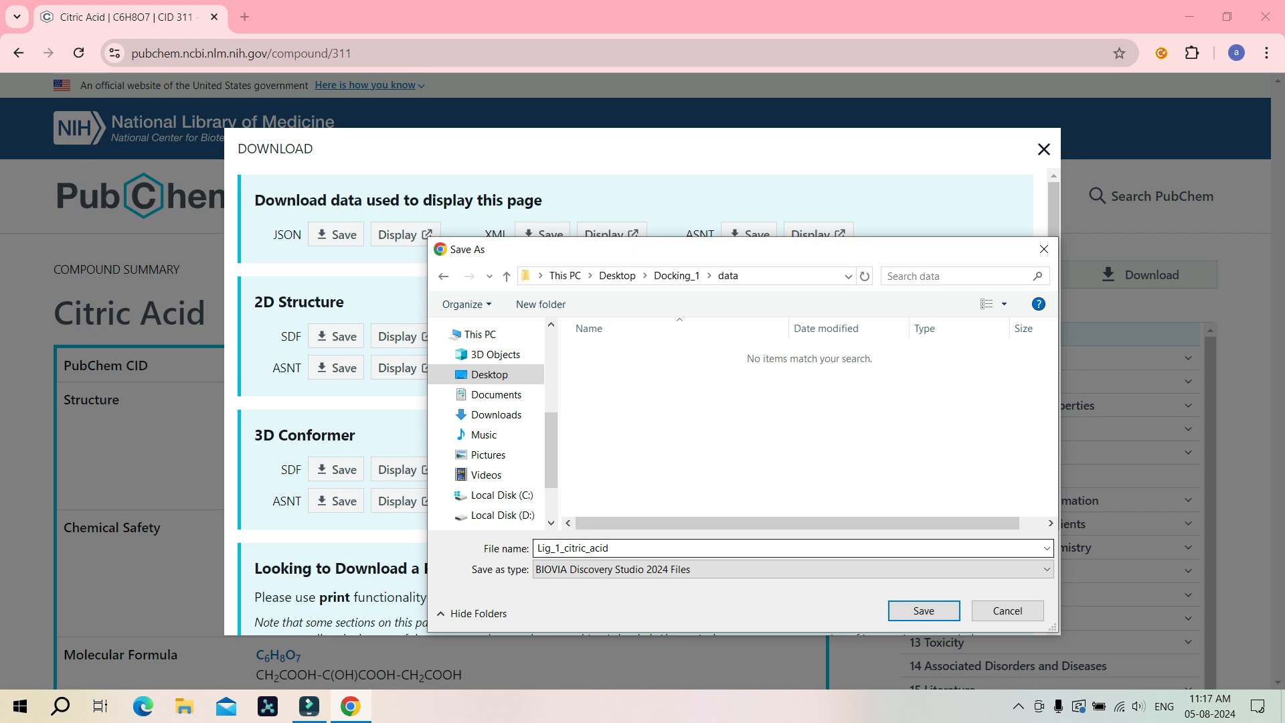
click(622, 548)
click(623, 548)
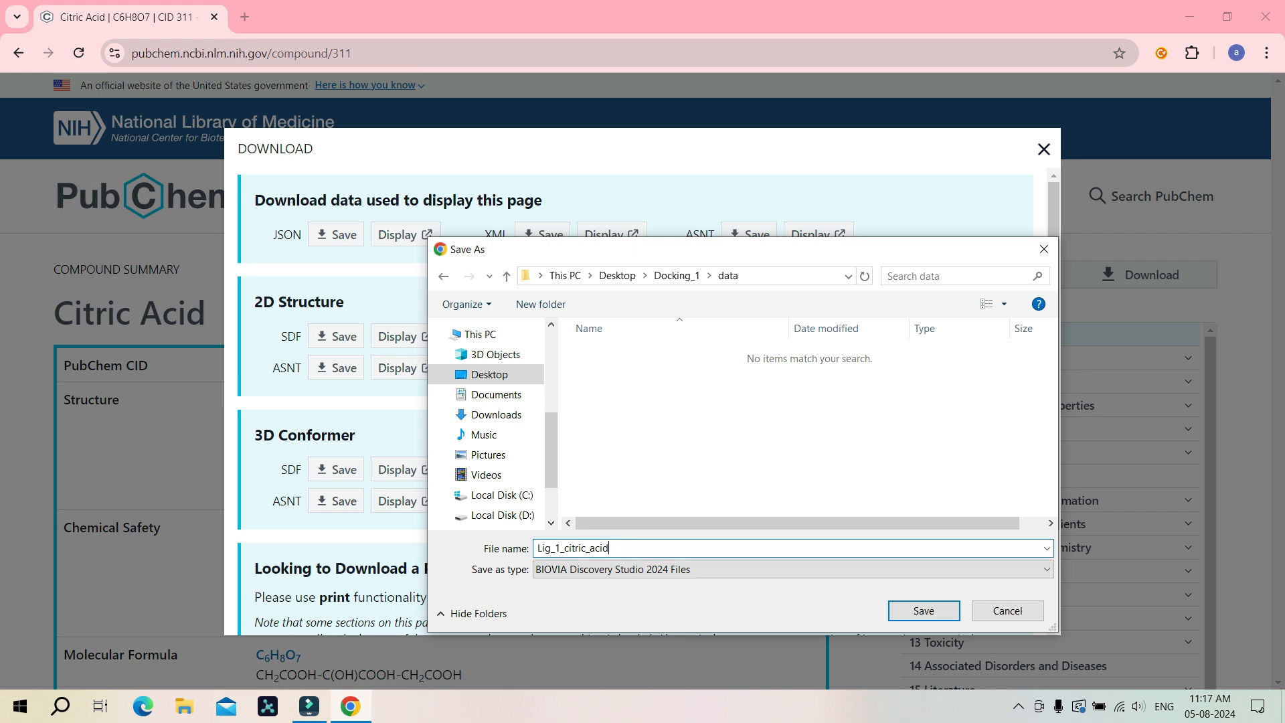
text(_sdf)
key(Return)
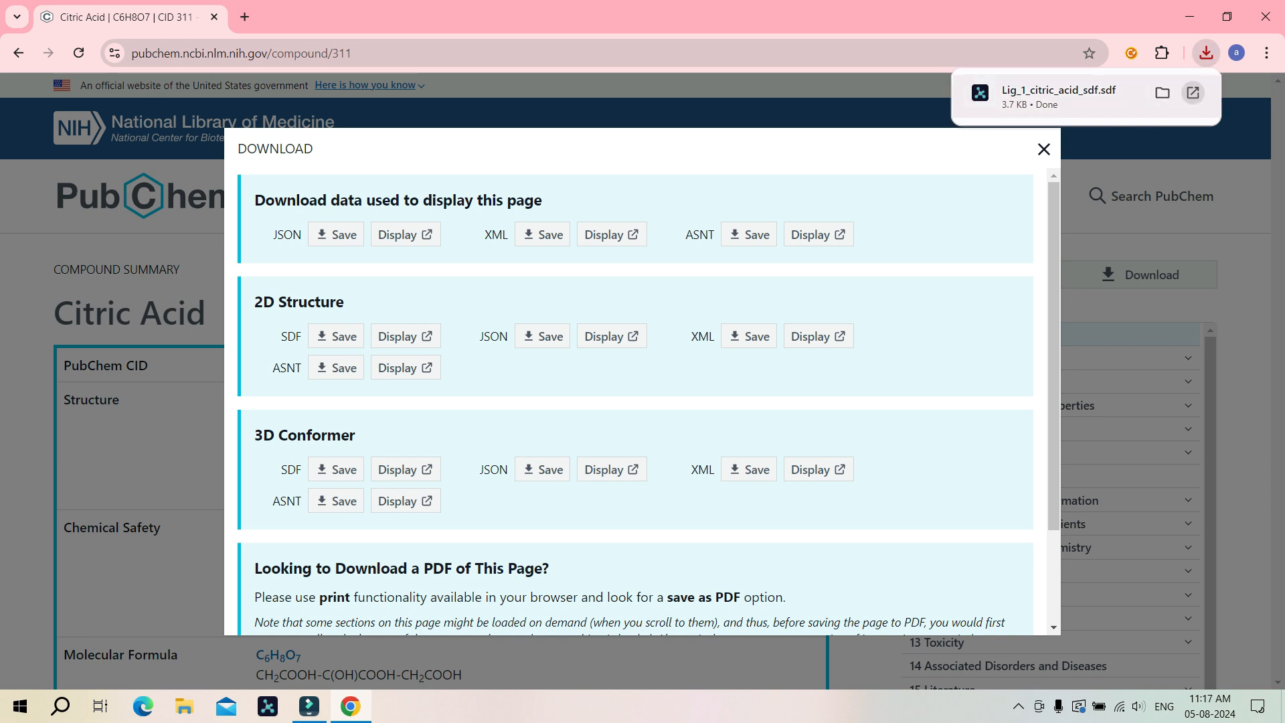
Step: Open the downloaded citric acid file in PyMOL, rotate the molecule to inspect it, and close PyMOL
click(1193, 93)
click(698, 520)
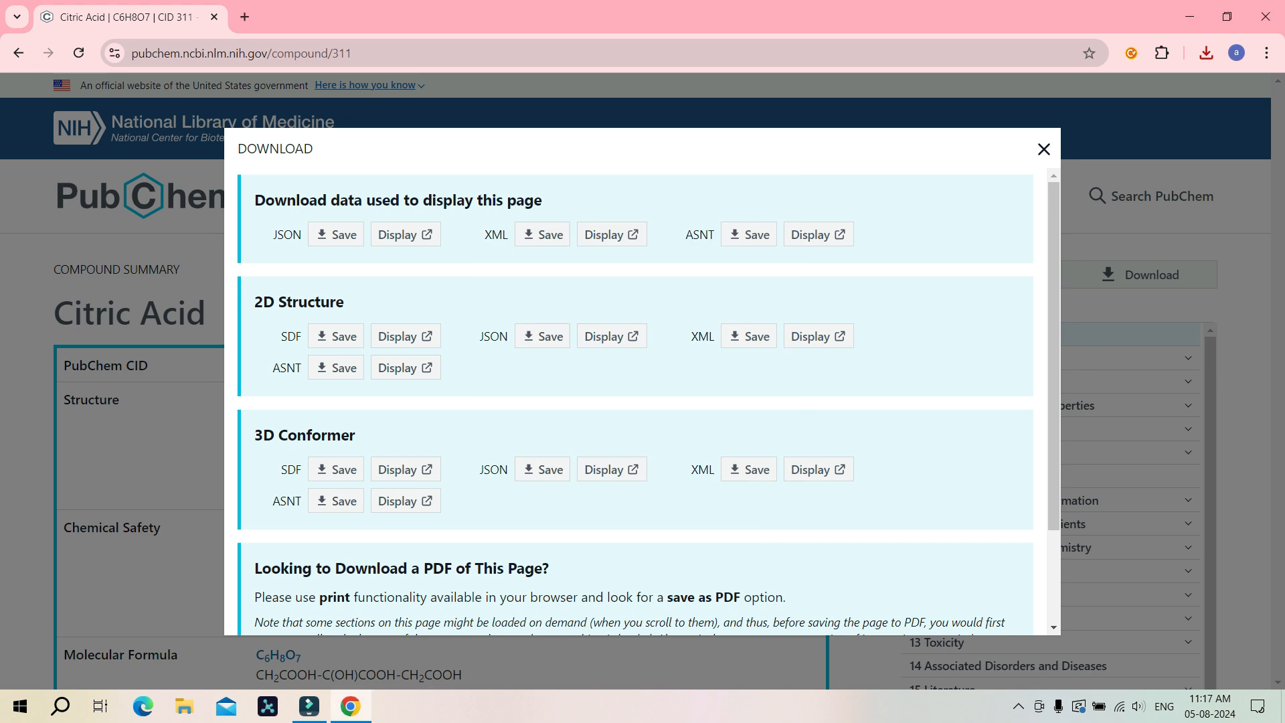
click(1043, 149)
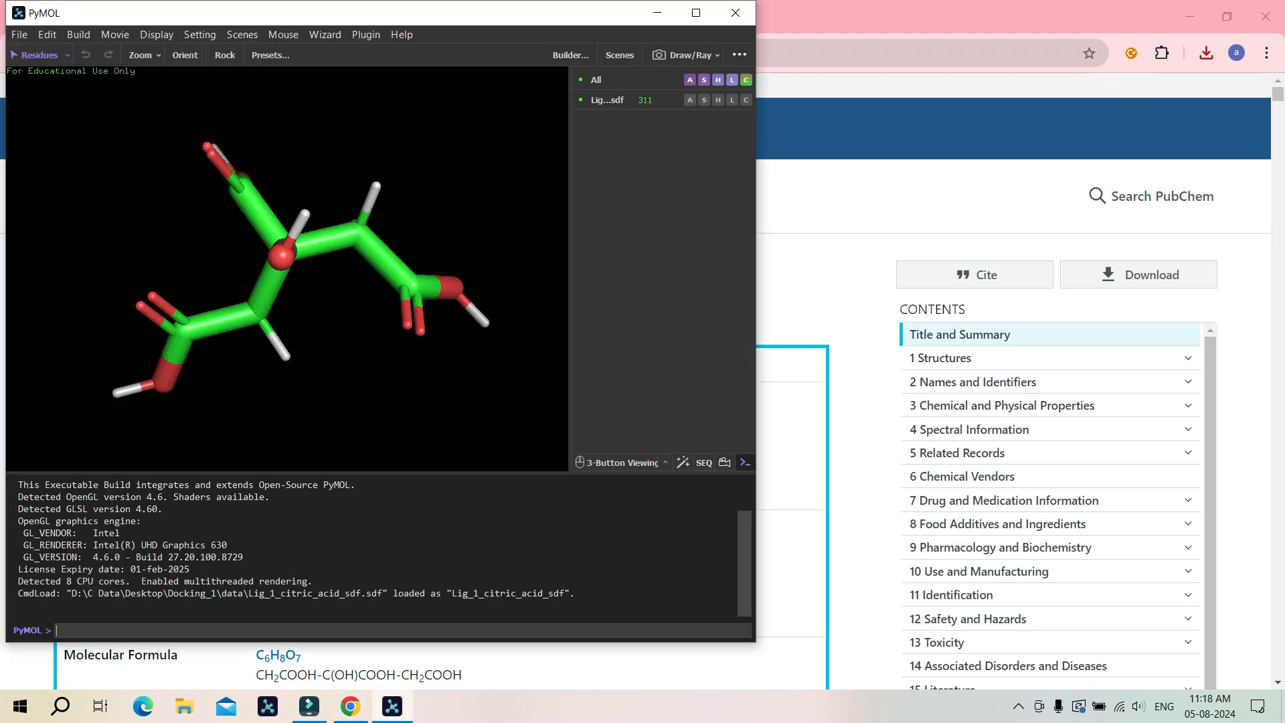
click(696, 13)
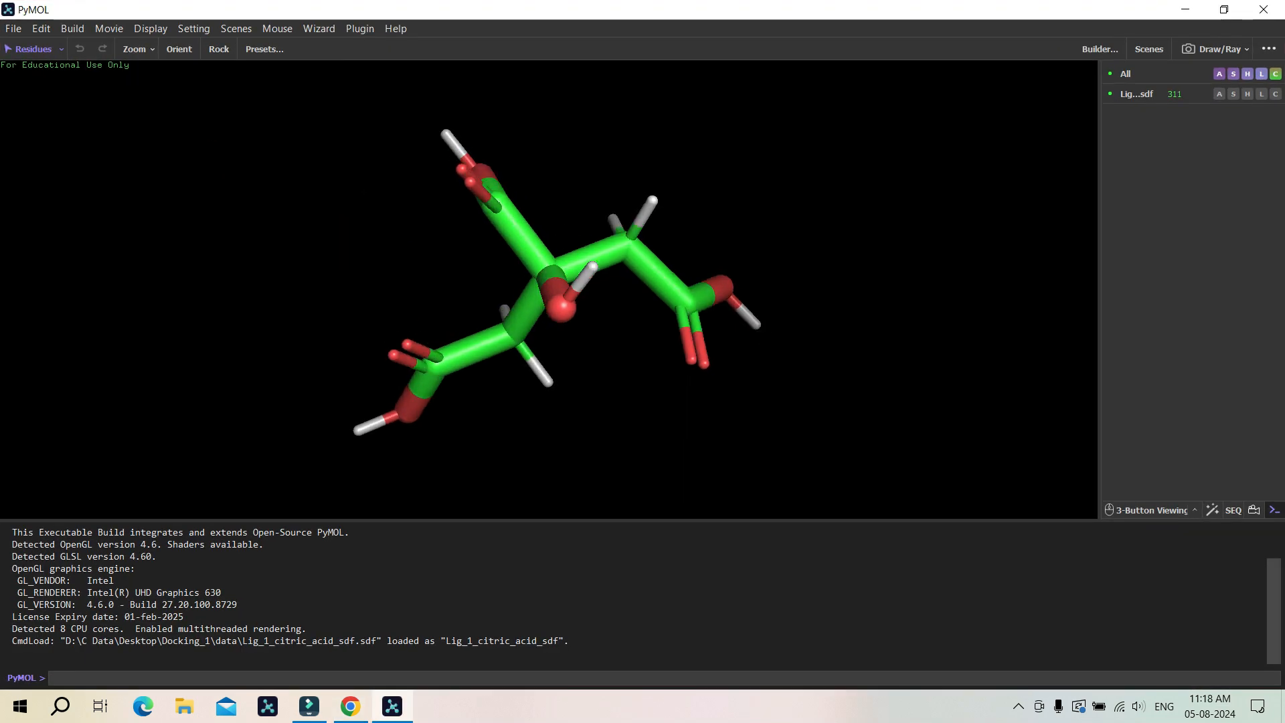
drag(483, 267, 824, 349)
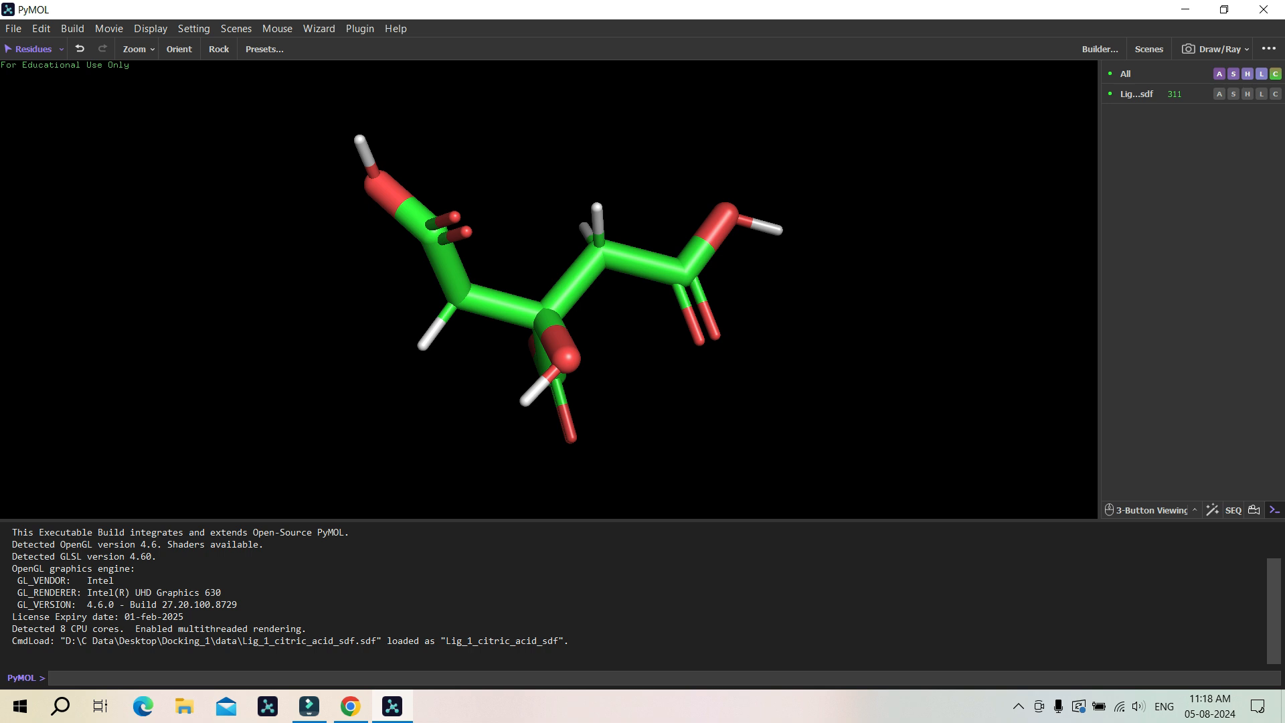
drag(797, 349, 660, 505)
click(1264, 9)
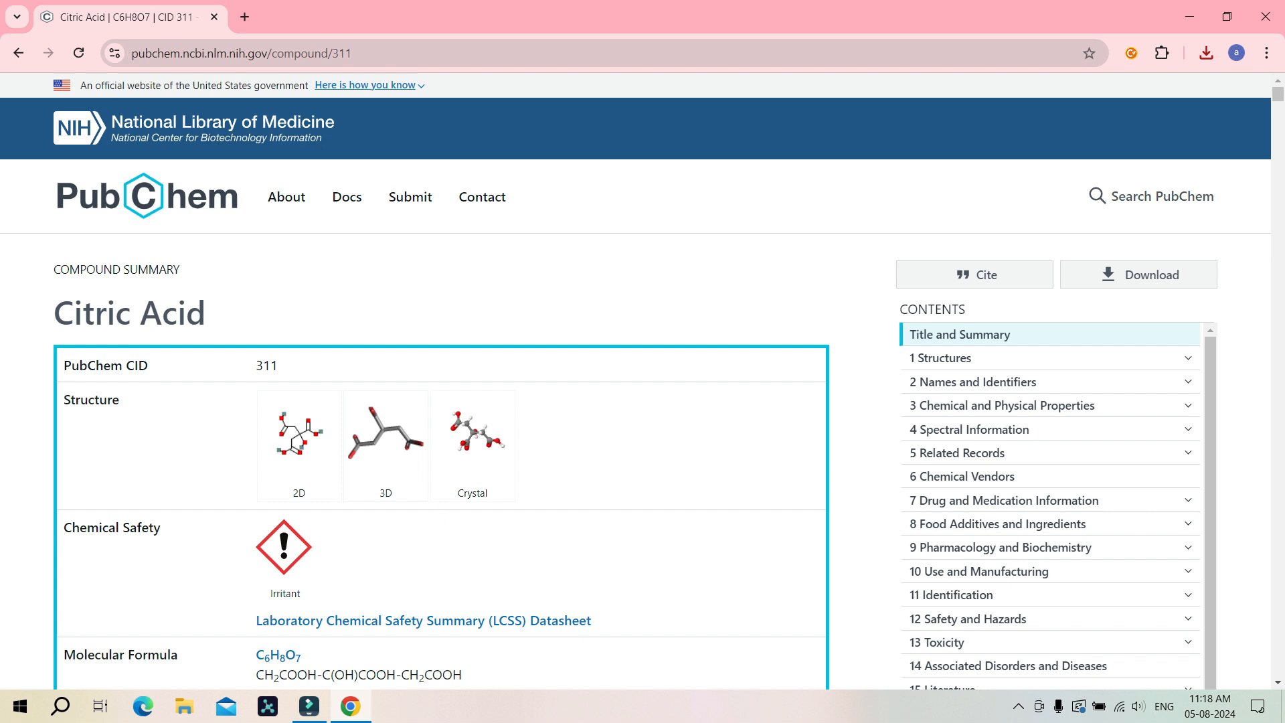
Step: Search PubChem for ellagic acid and open its compound summary page
click(146, 196)
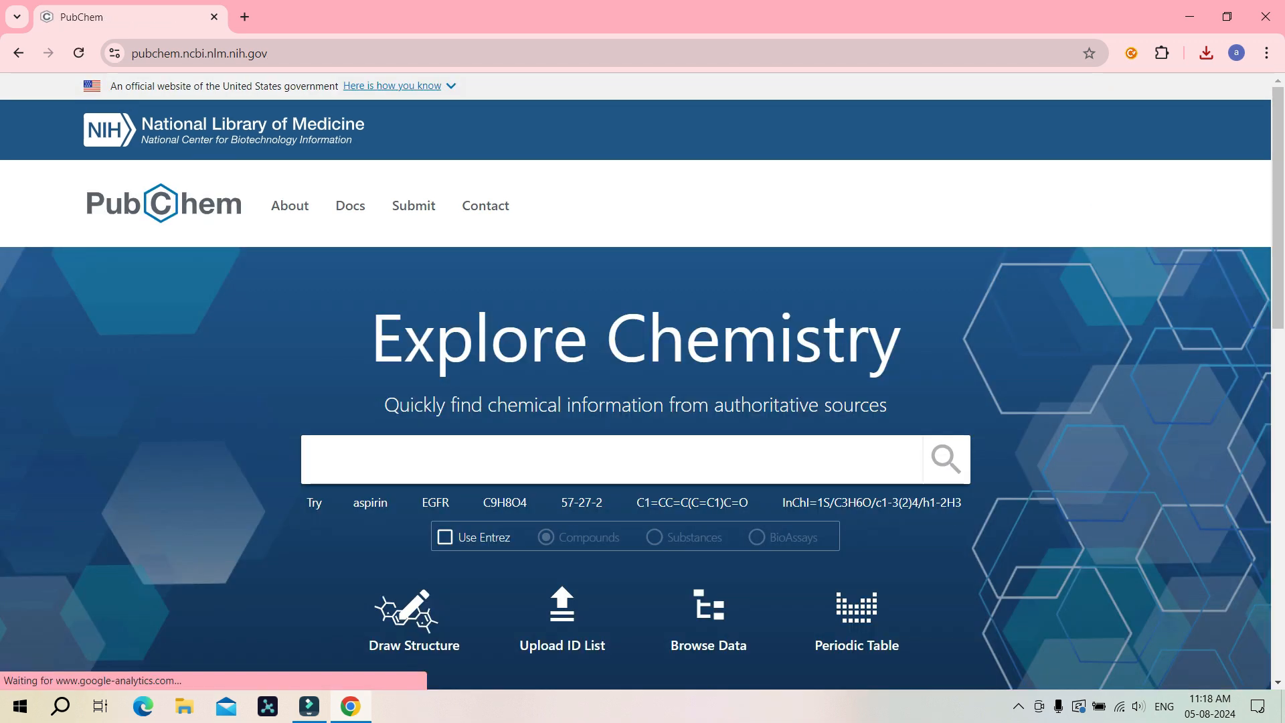
text(ell)
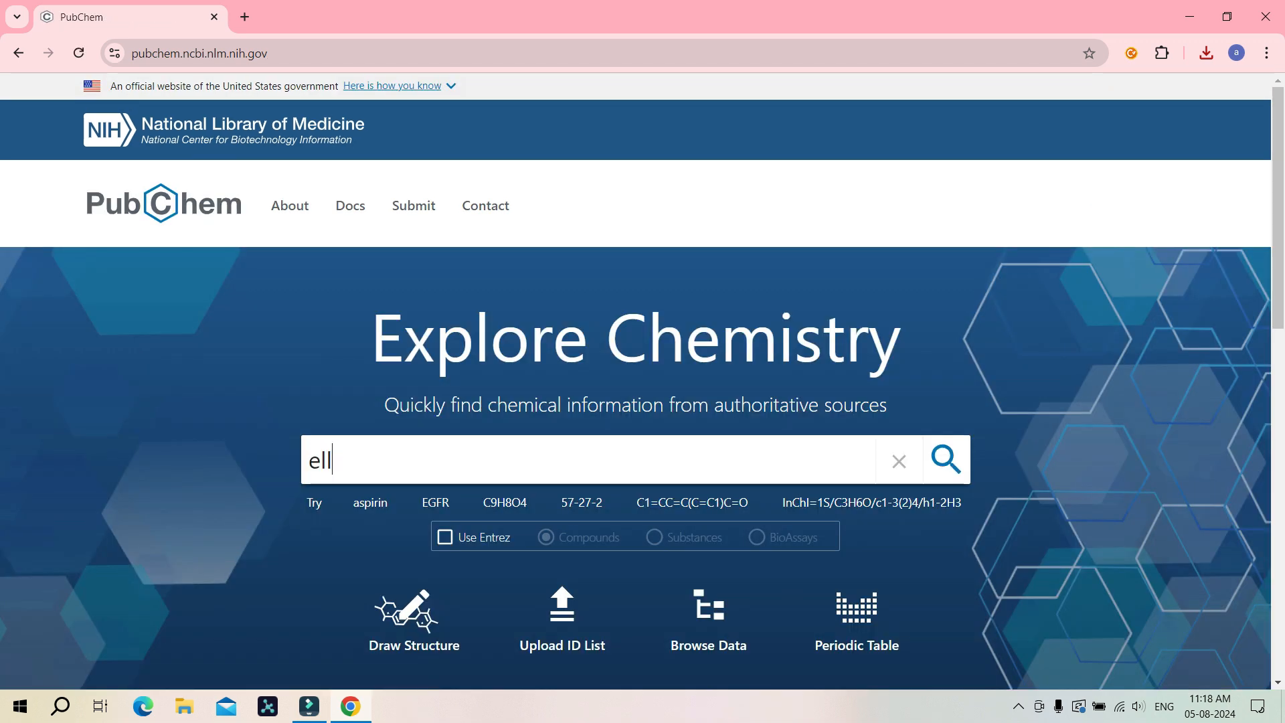
text(agic acid)
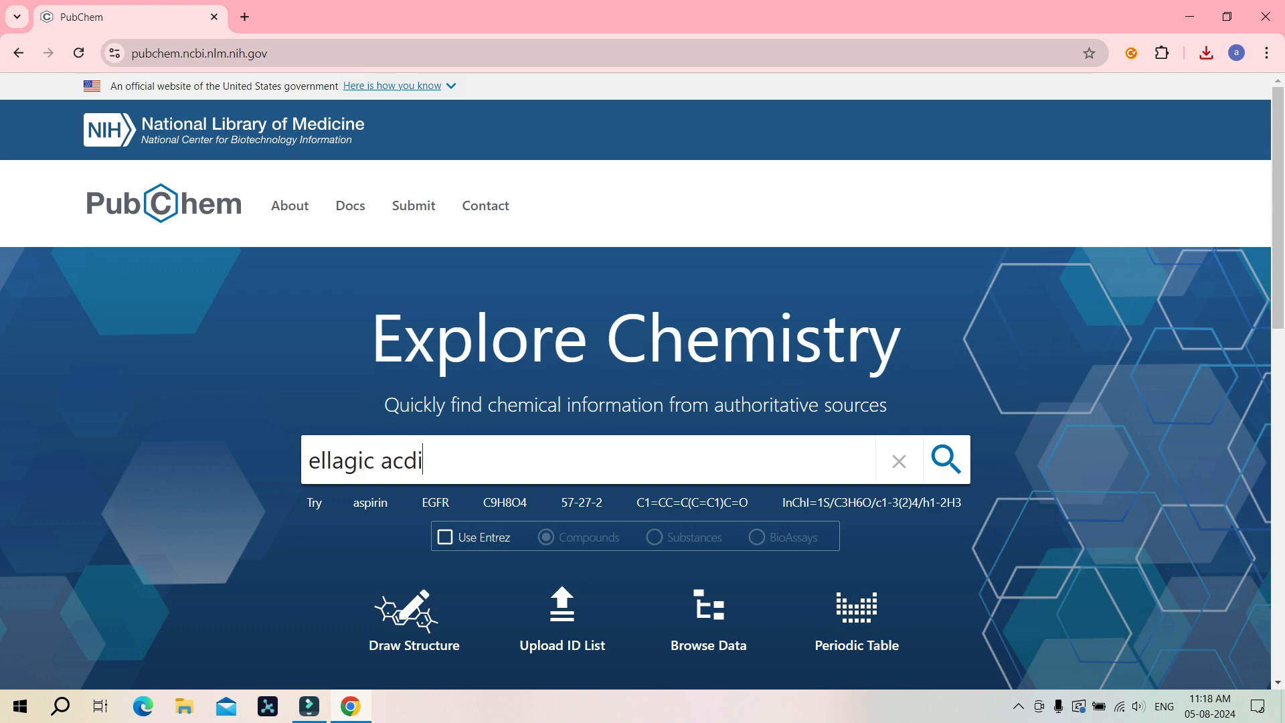
key(BackSpace)
text(id)
key(Return)
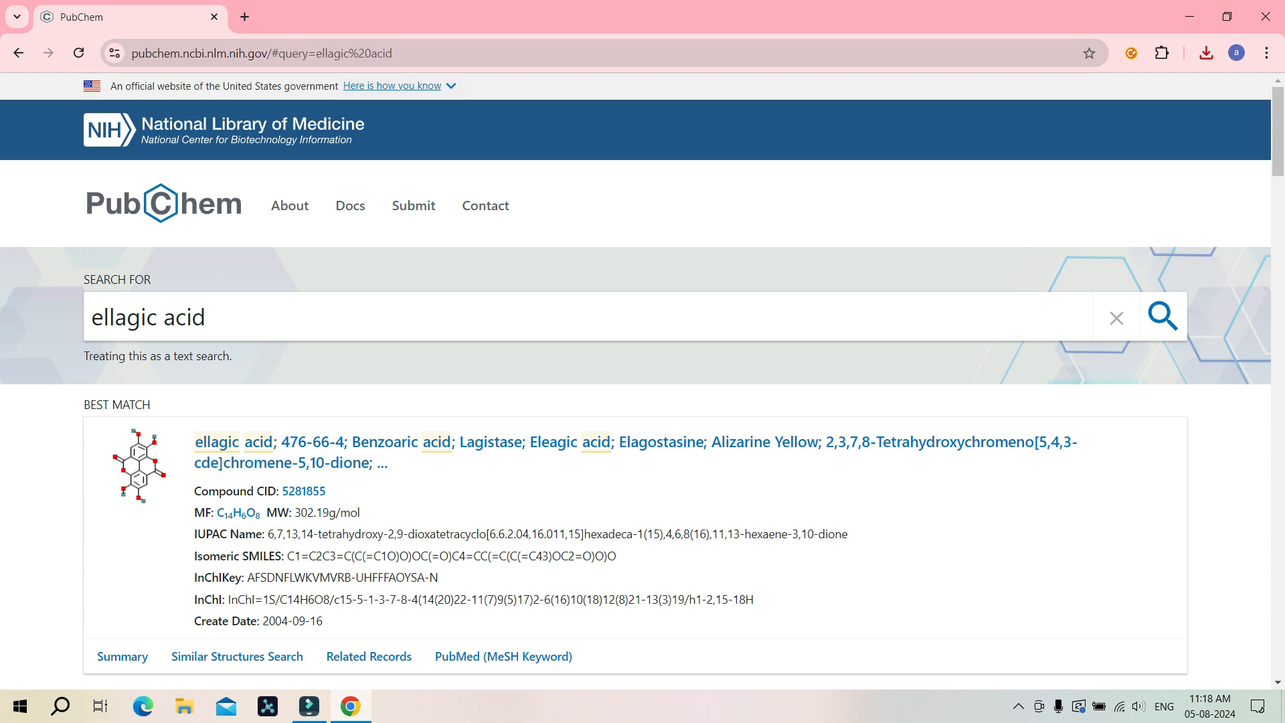
click(602, 443)
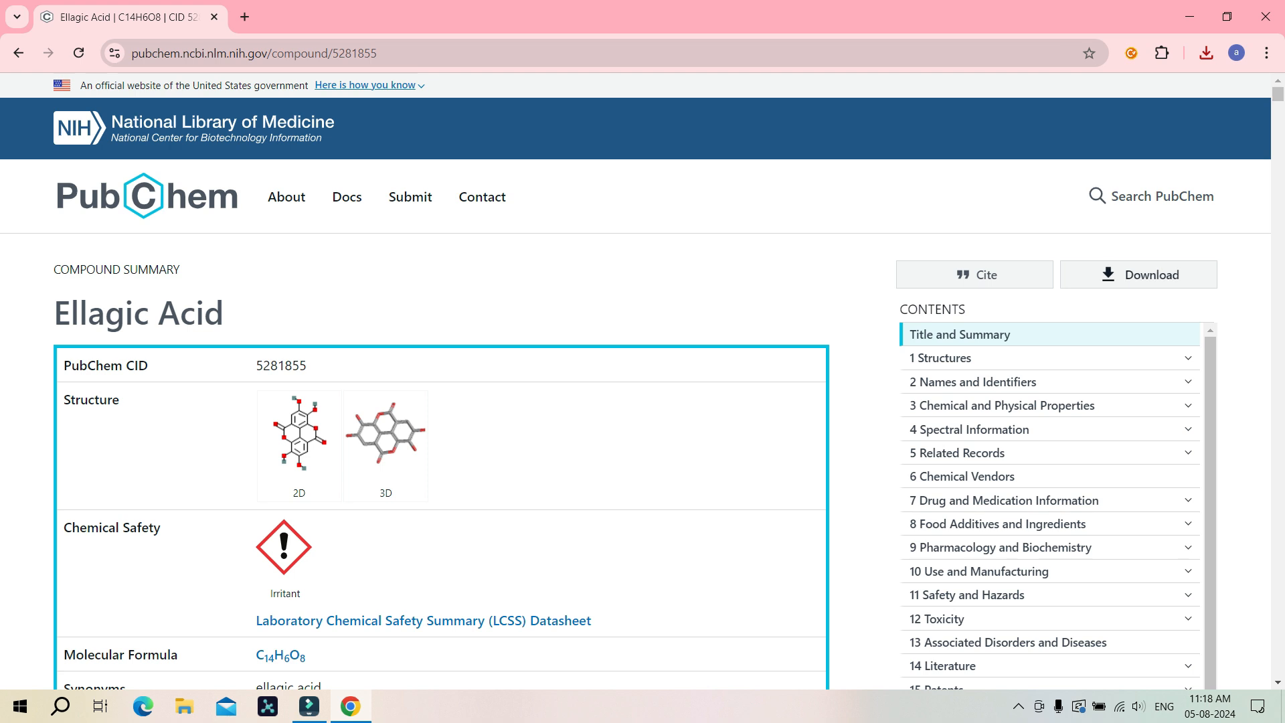
Step: Save the ellagic acid 3D Conformer SDF in the data folder as Lig_2_ellagic_acid_sdf and close the download dialog
click(1139, 275)
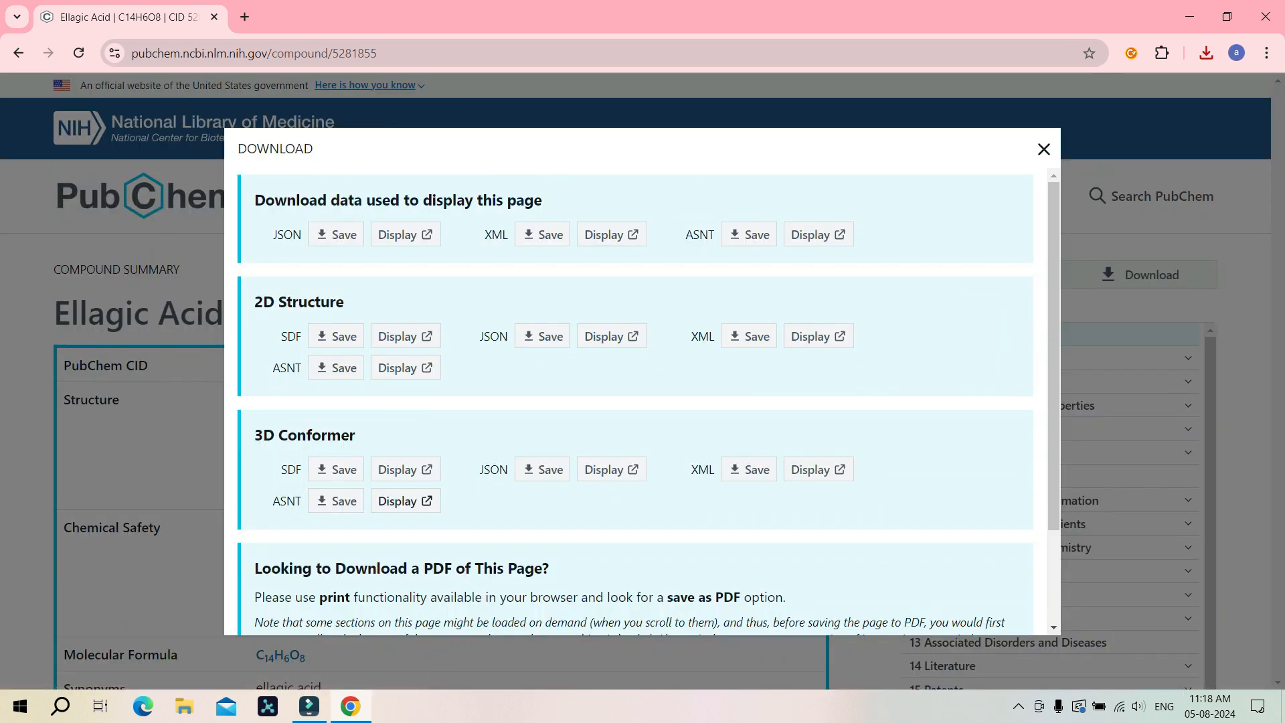
click(336, 469)
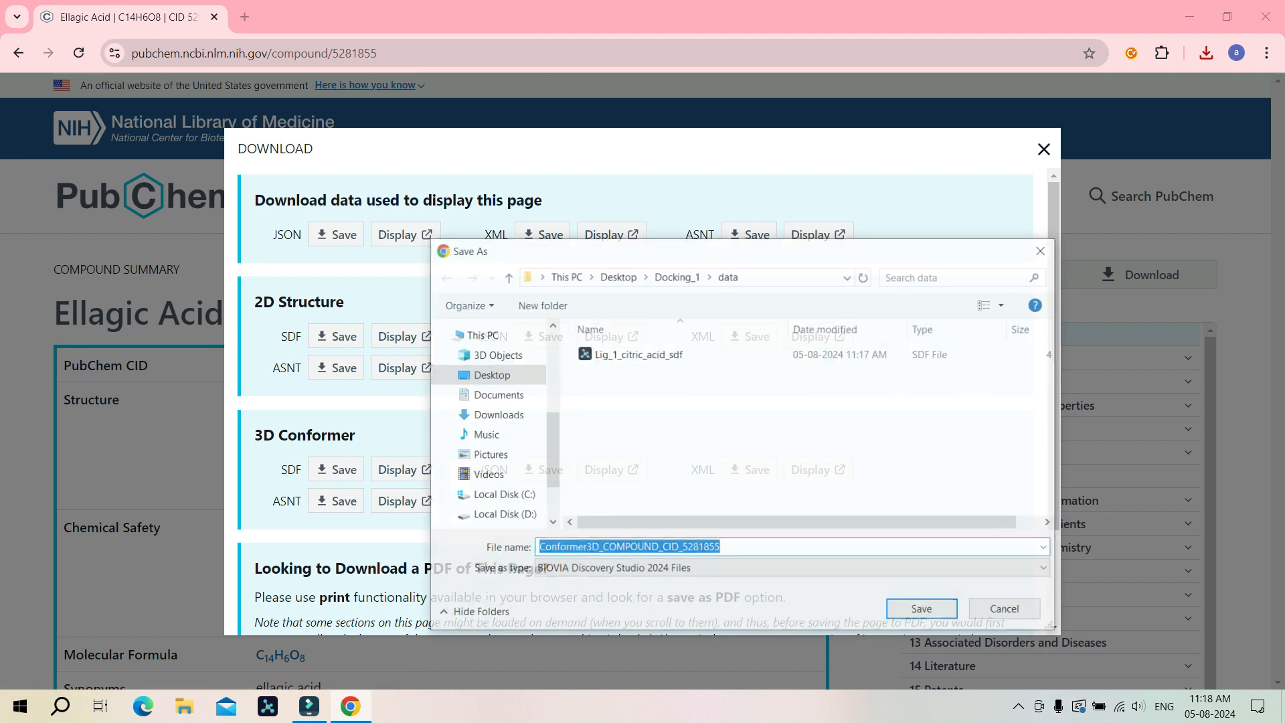
click(638, 354)
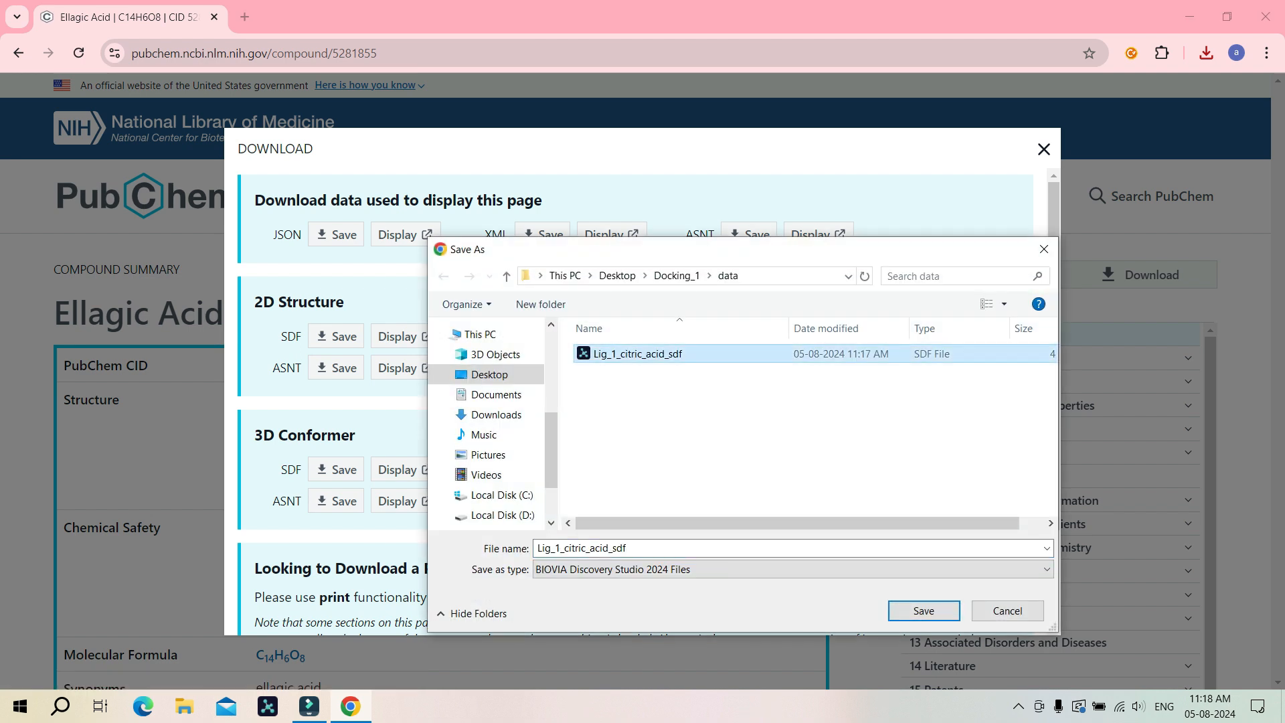
click(567, 547)
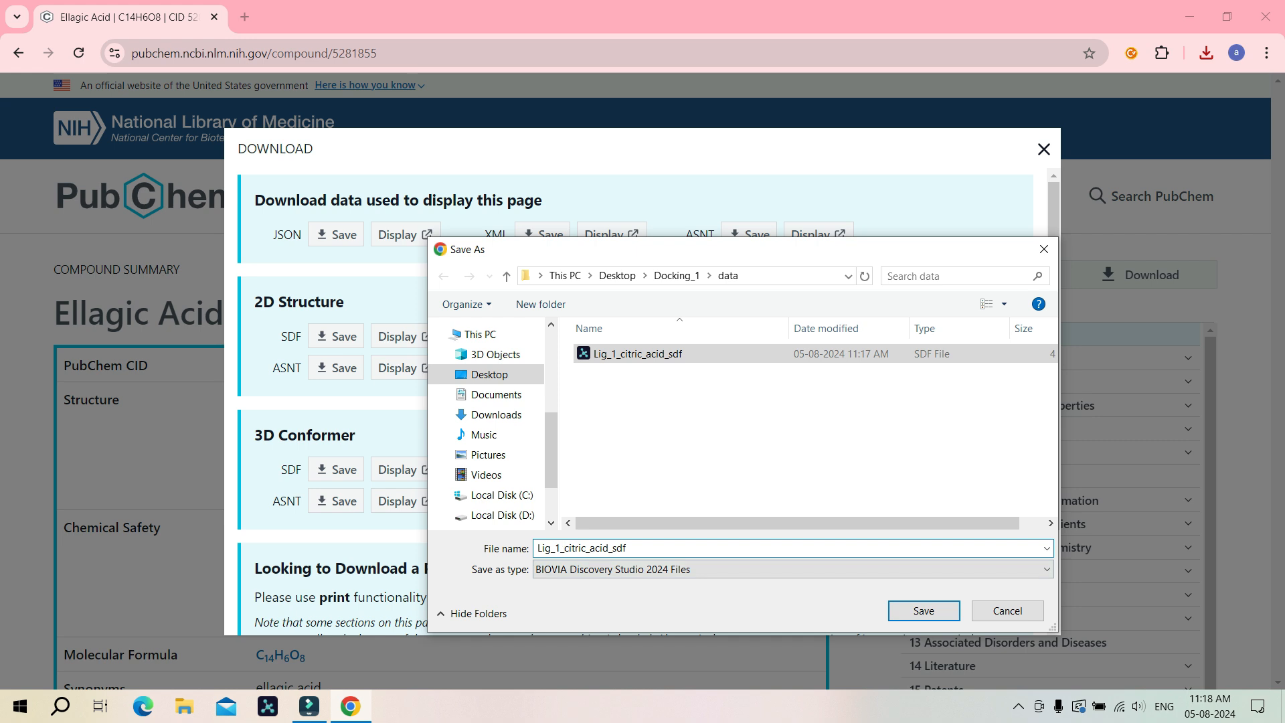
key(BackSpace)
text(2)
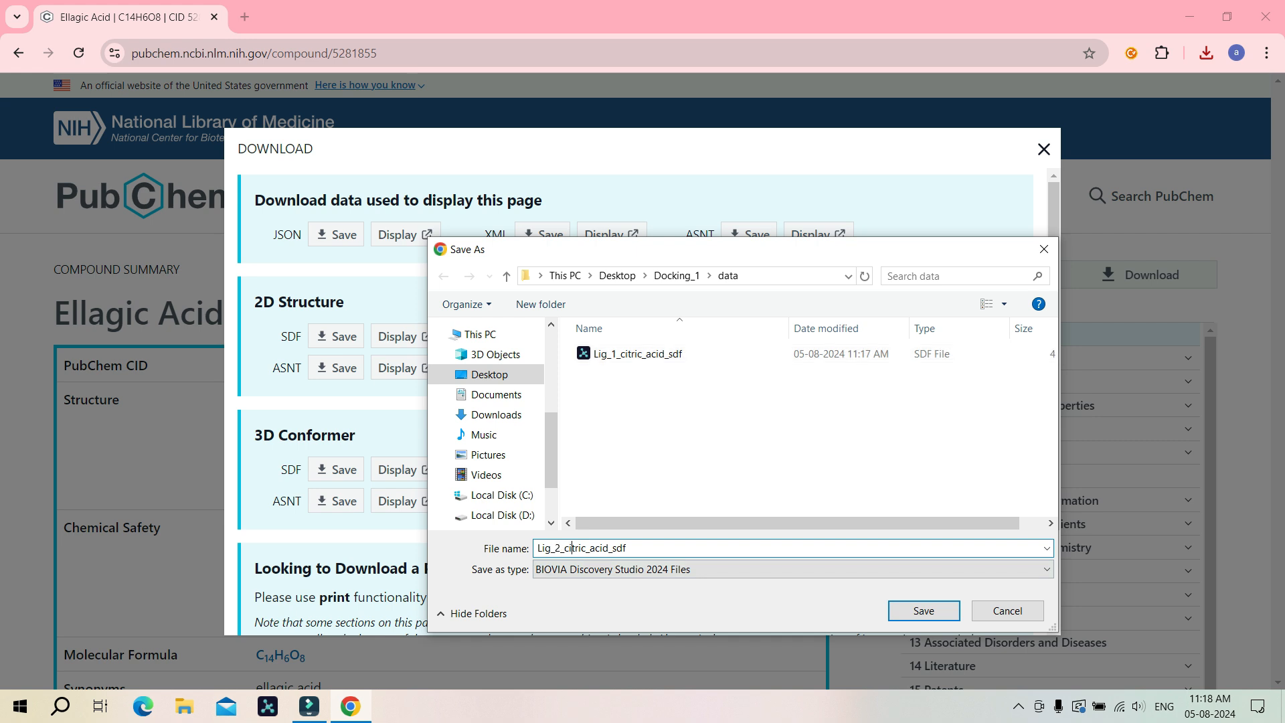
drag(587, 548, 565, 547)
text(ellagic)
key(Return)
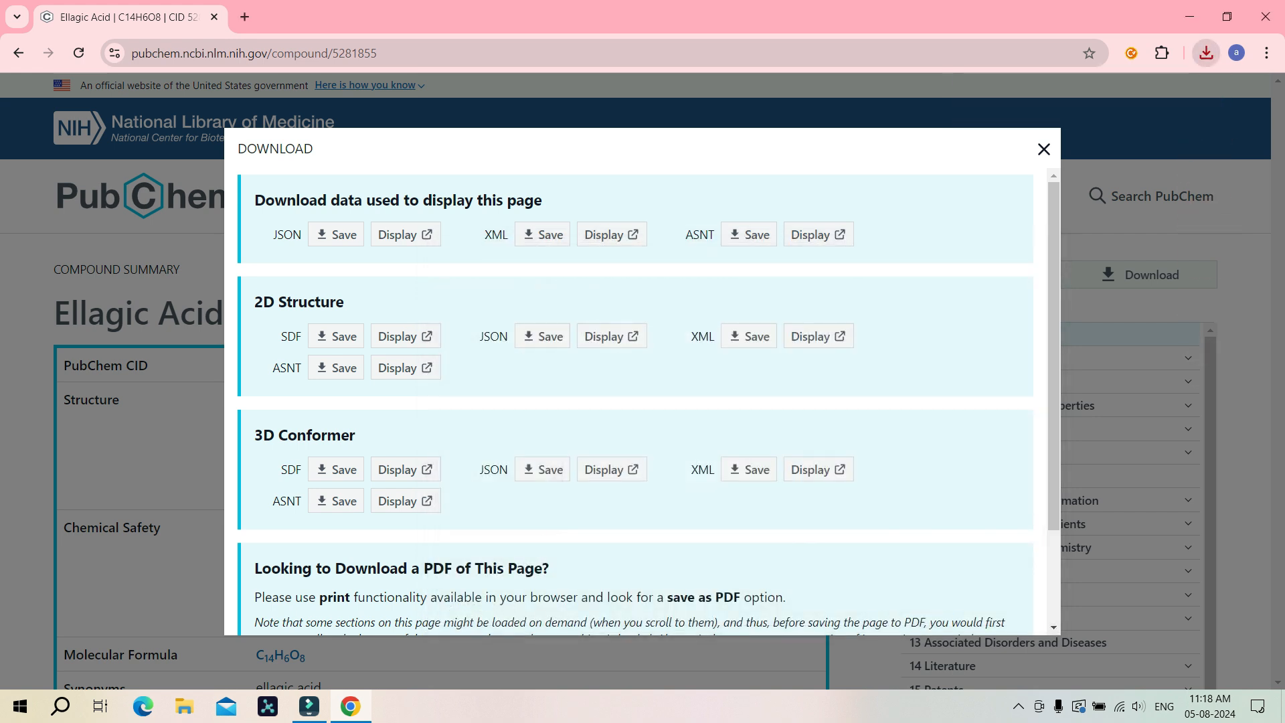
key(Escape)
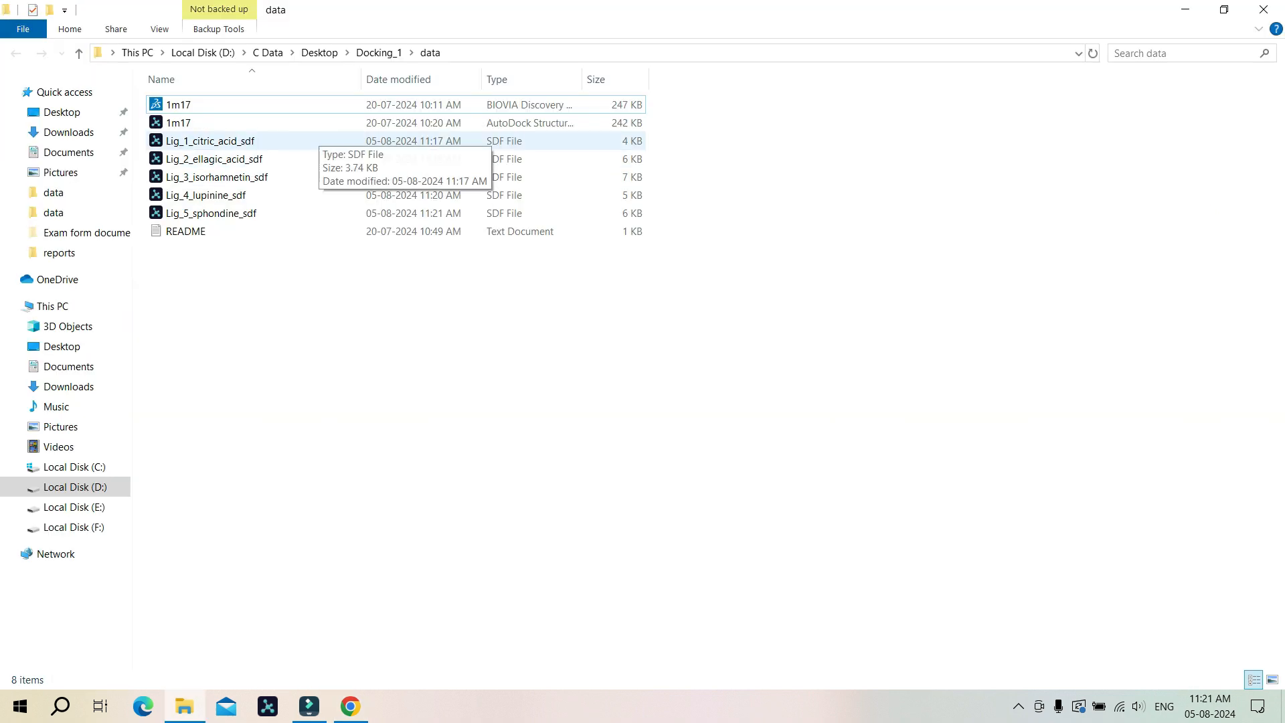
Step: Review the five downloaded ligand SDF files in the data folder by selecting them
click(316, 138)
ctrl+click(316, 160)
ctrl+click(316, 178)
ctrl+click(316, 195)
ctrl+click(316, 214)
click(335, 301)
drag(752, 142, 637, 213)
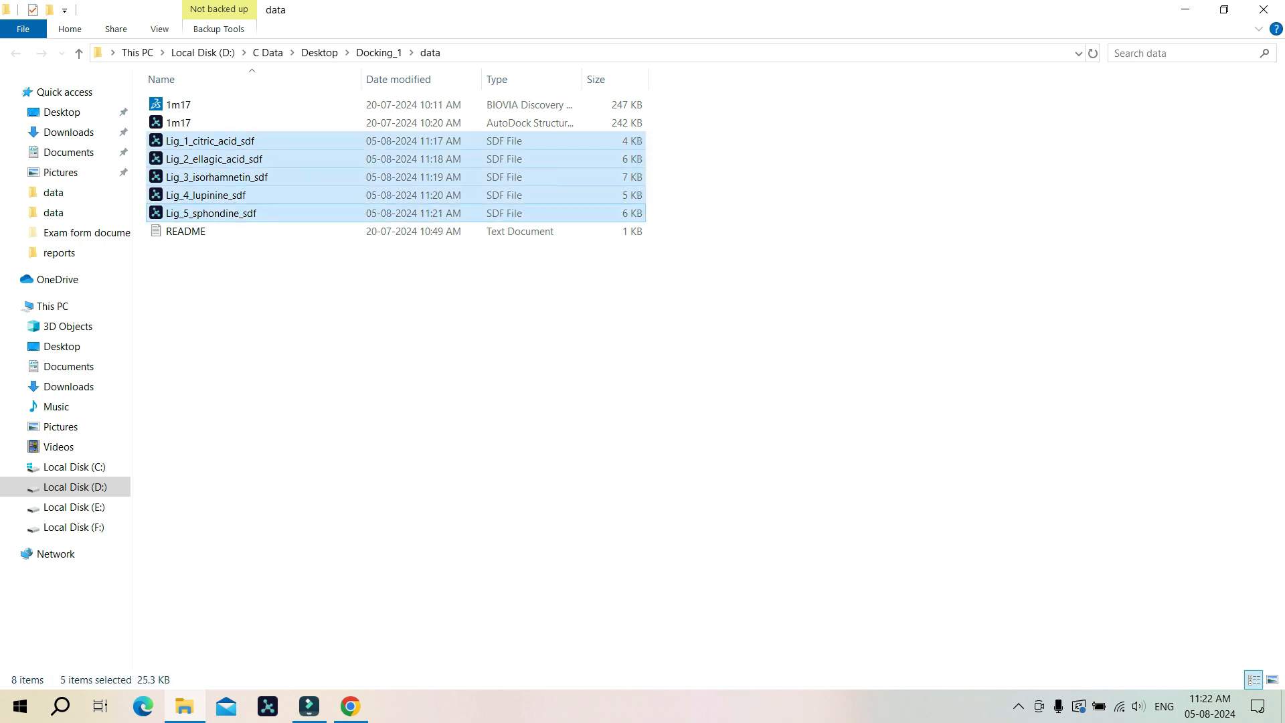
click(696, 281)
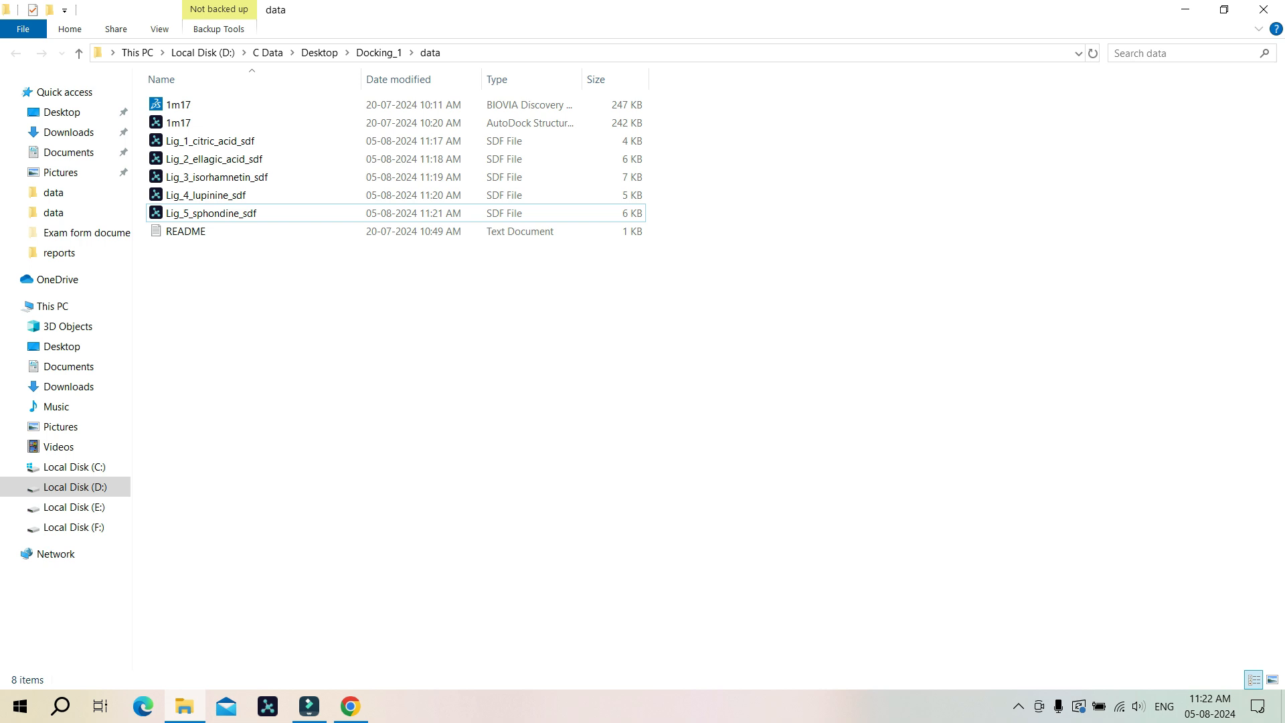
drag(722, 136, 606, 213)
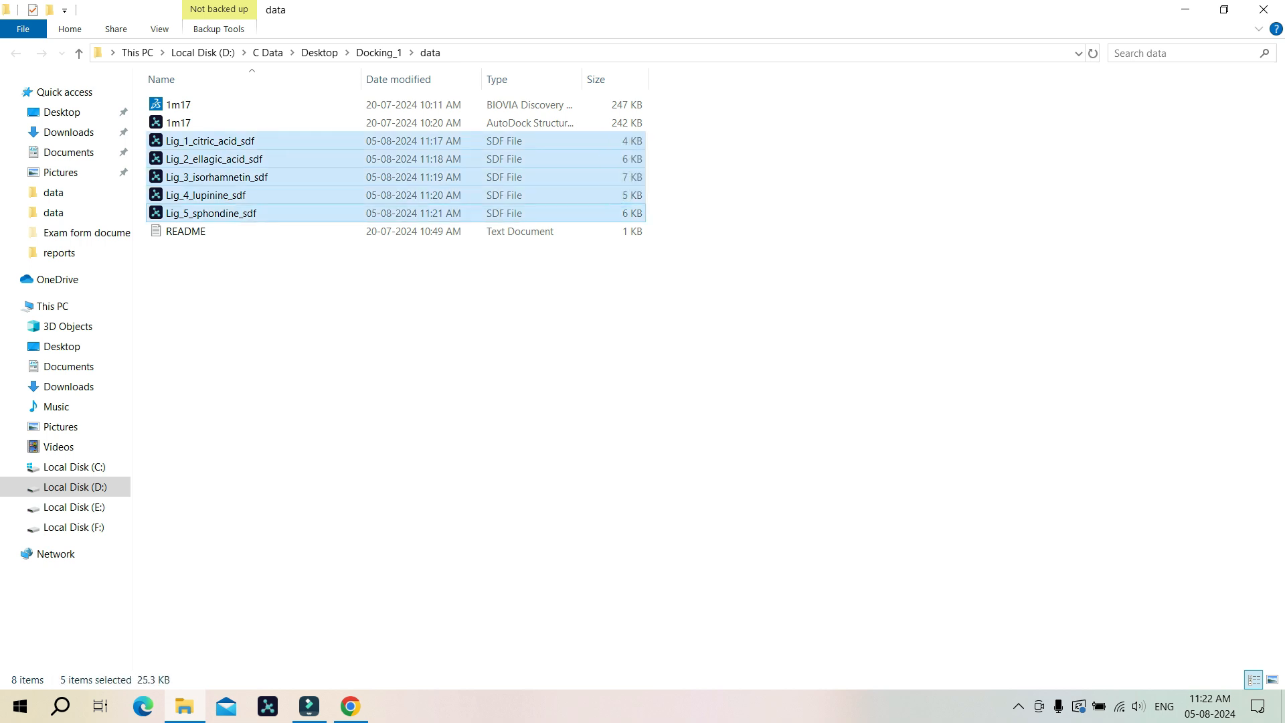
click(696, 274)
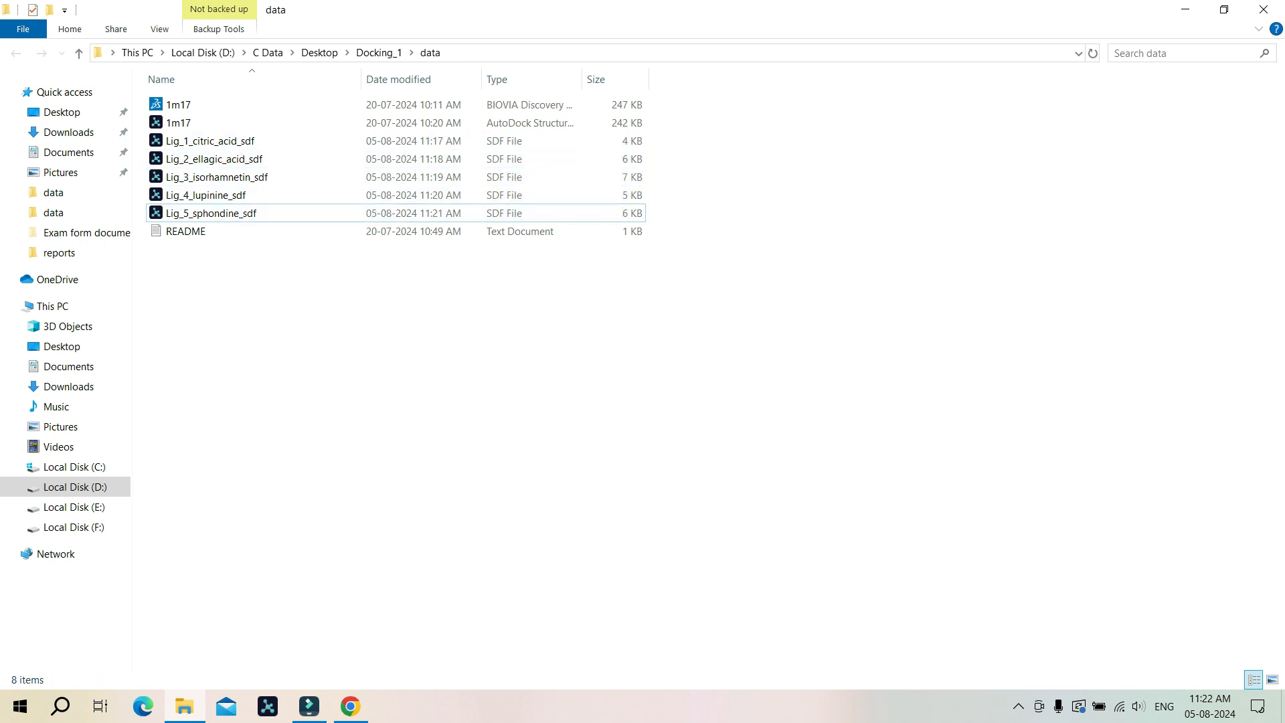
drag(767, 127, 641, 214)
click(696, 268)
drag(755, 139, 631, 204)
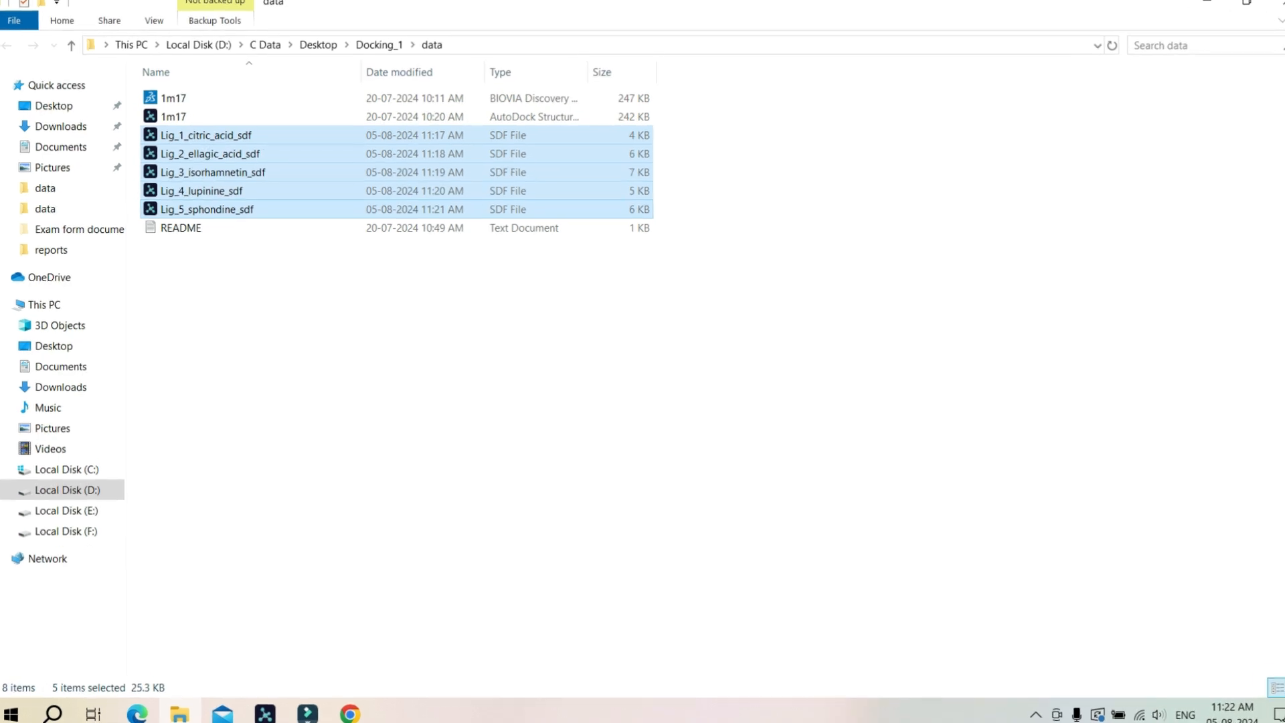
Step: Open a command prompt in the Docking_1 data folder and list its contents with dir
click(522, 53)
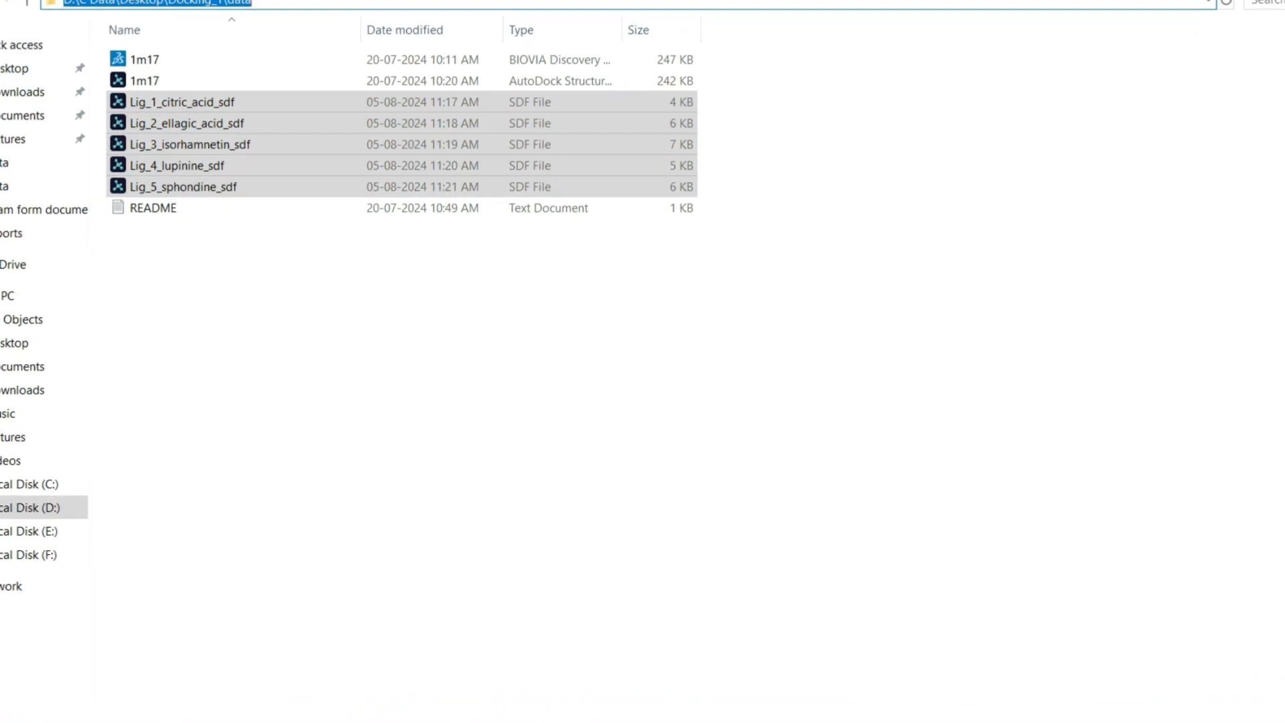
text(cmd)
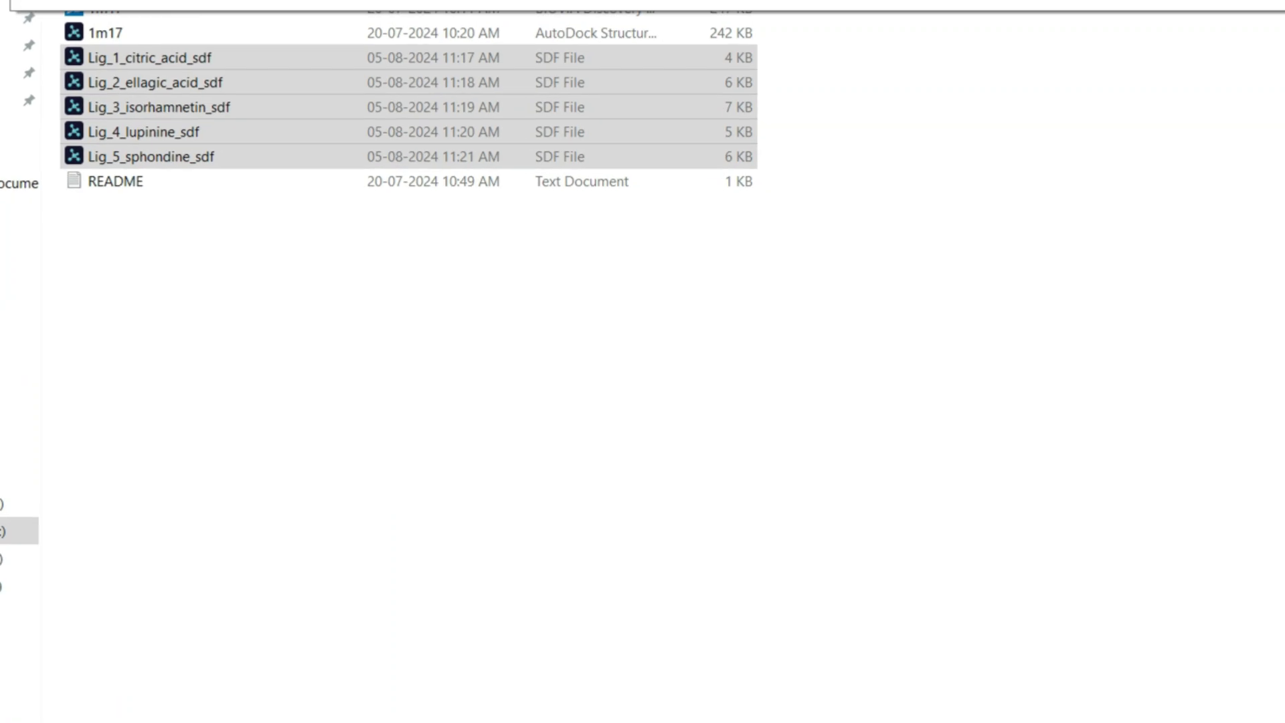
key(Return)
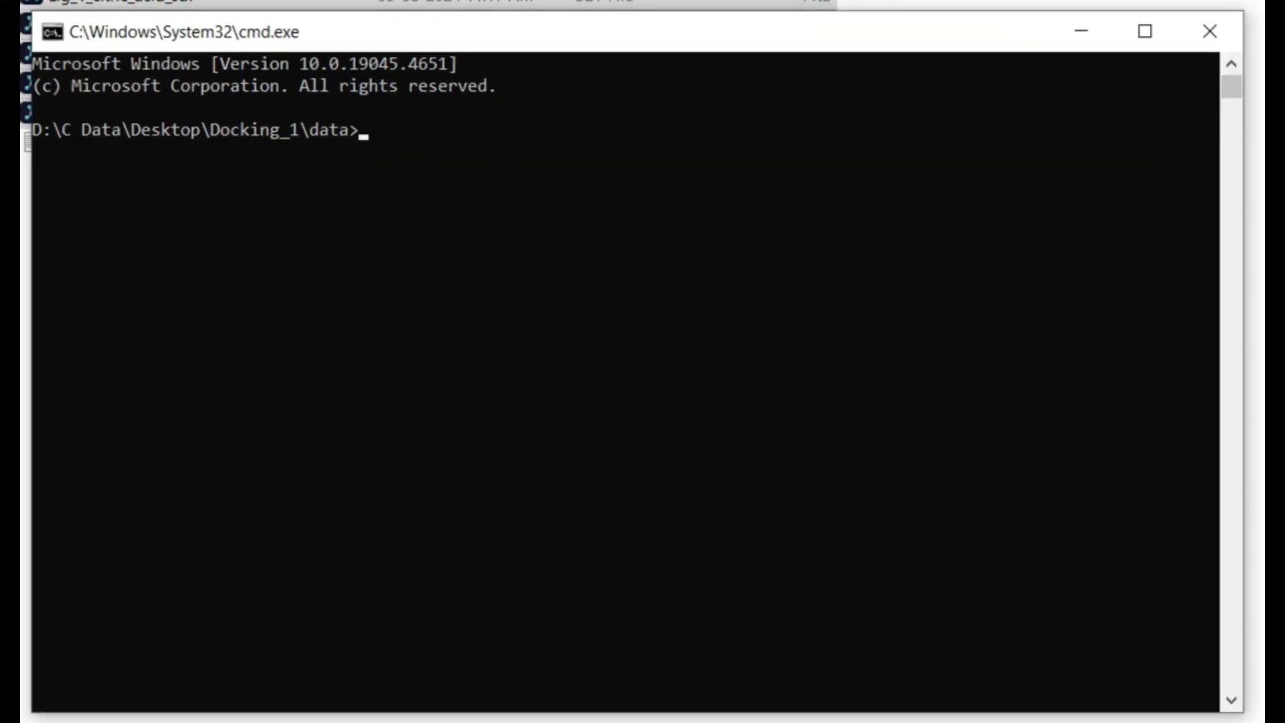
text(dir)
key(Return)
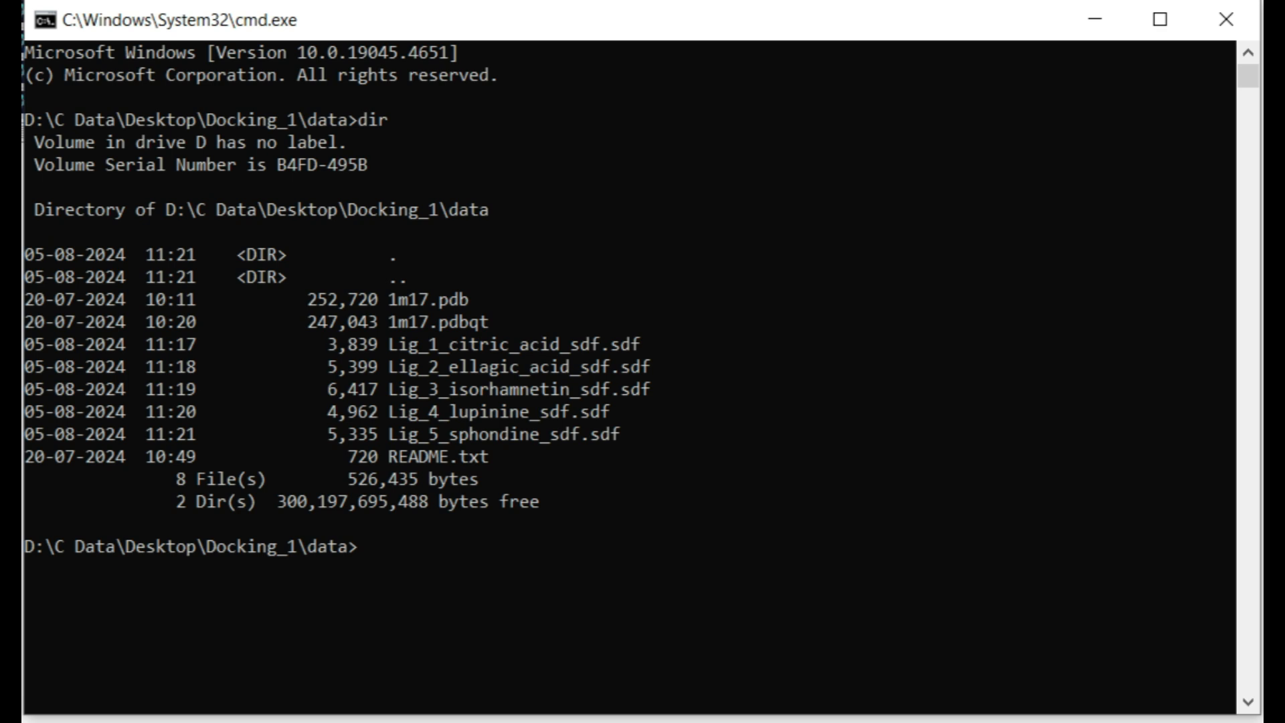
Step: Enter the Open Babel command obabel *.sdf -opdb -O *.pdb to convert every SDF ligand to PDB
text(o)
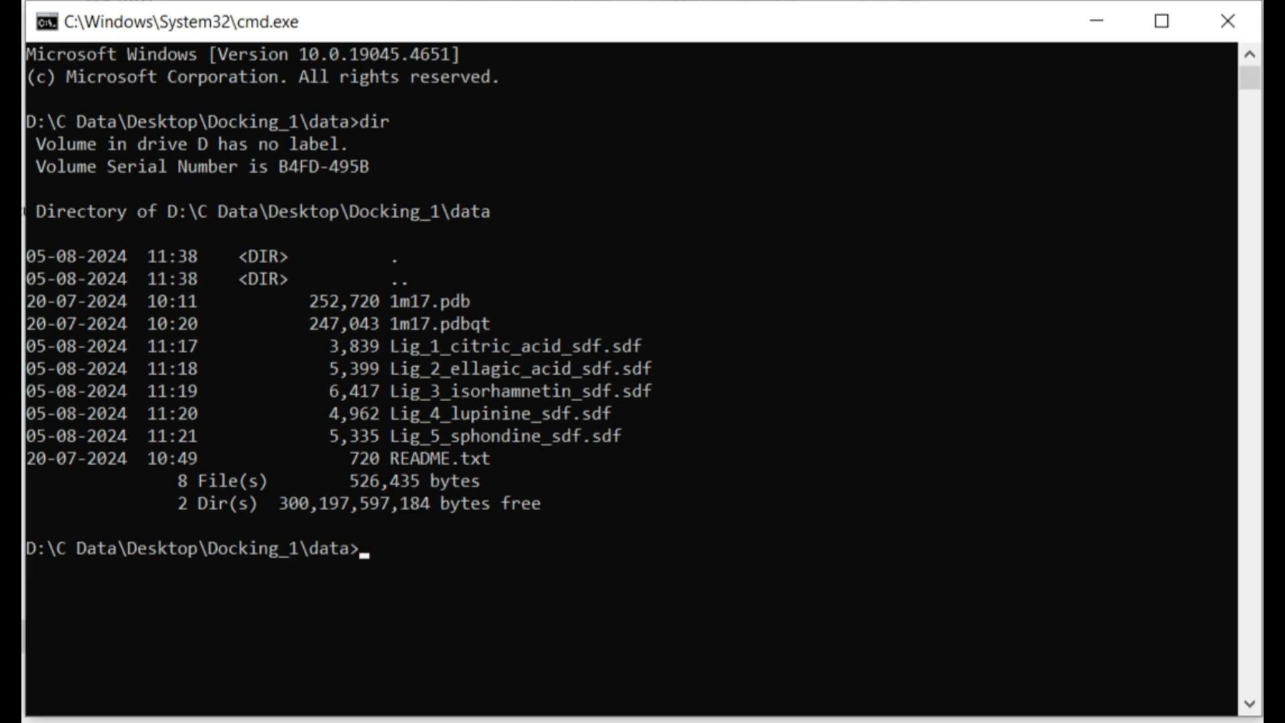
text(obabel)
text(*.sdf)
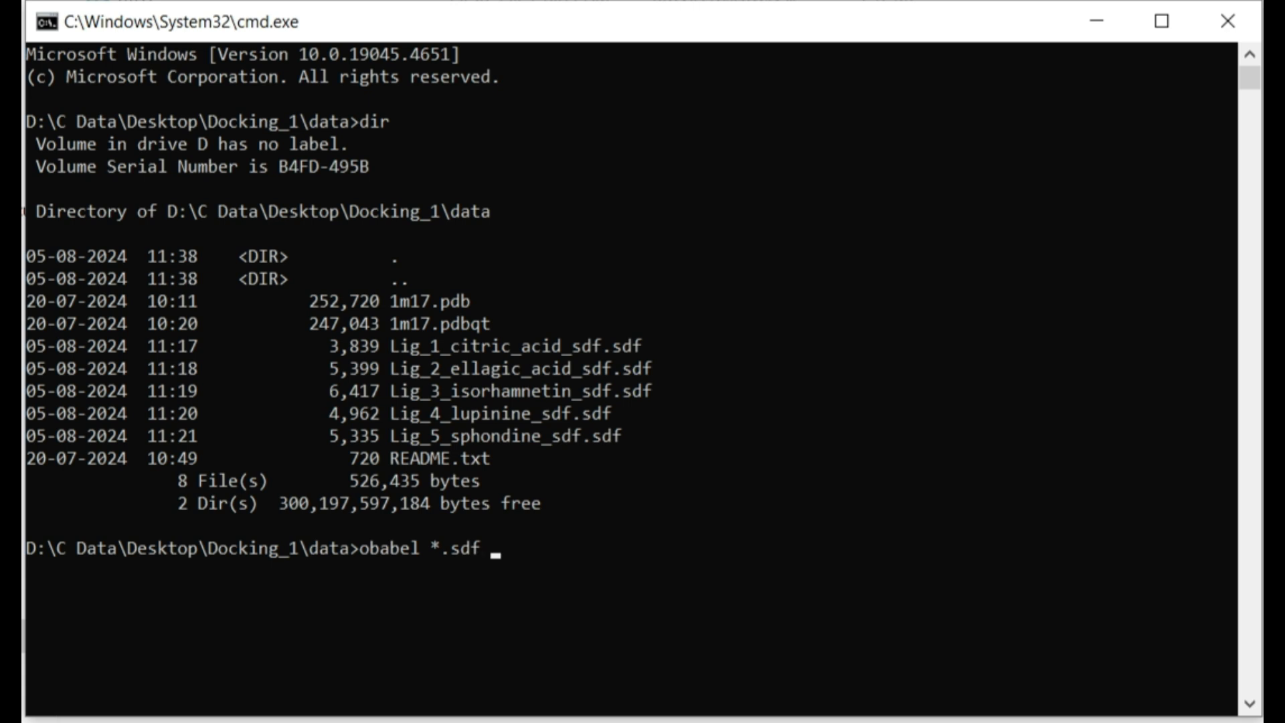
text(-o)
text(pdb -O)
text(*.pdb)
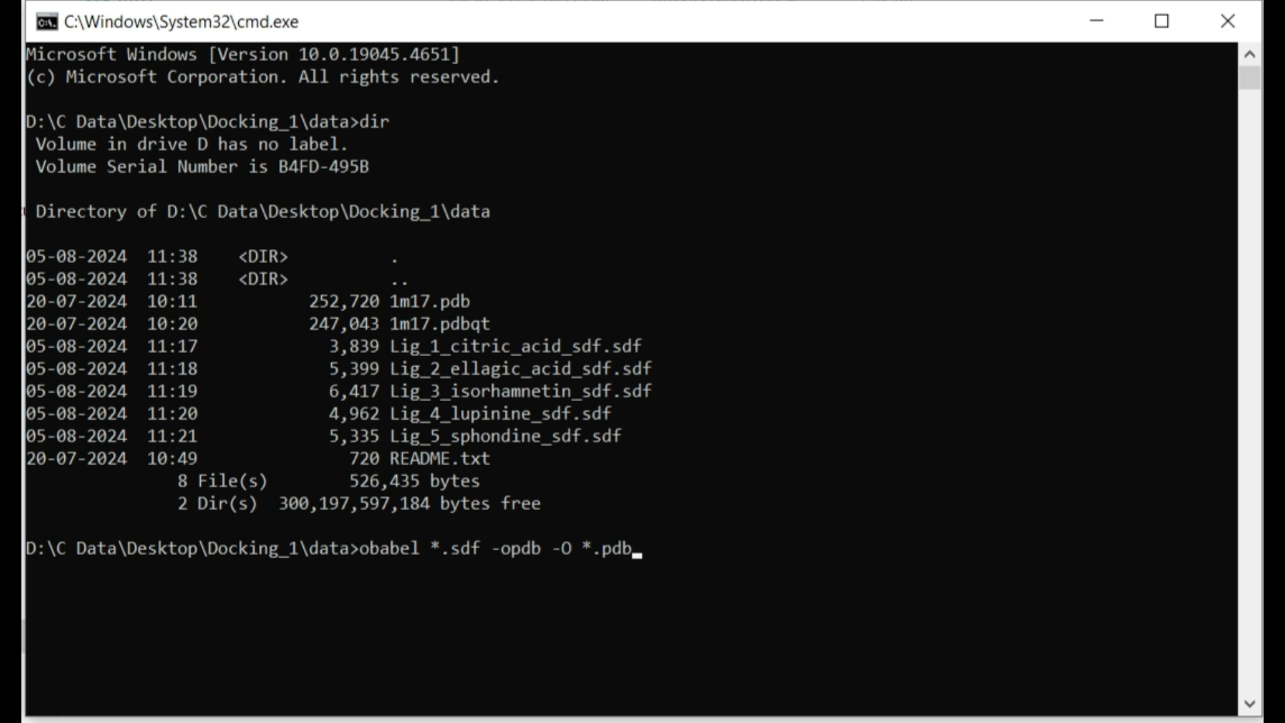
Step: Highlight the *.sdf pattern and the citric acid file name in the console, then run the conversion command
click(395, 346)
drag(433, 548, 482, 548)
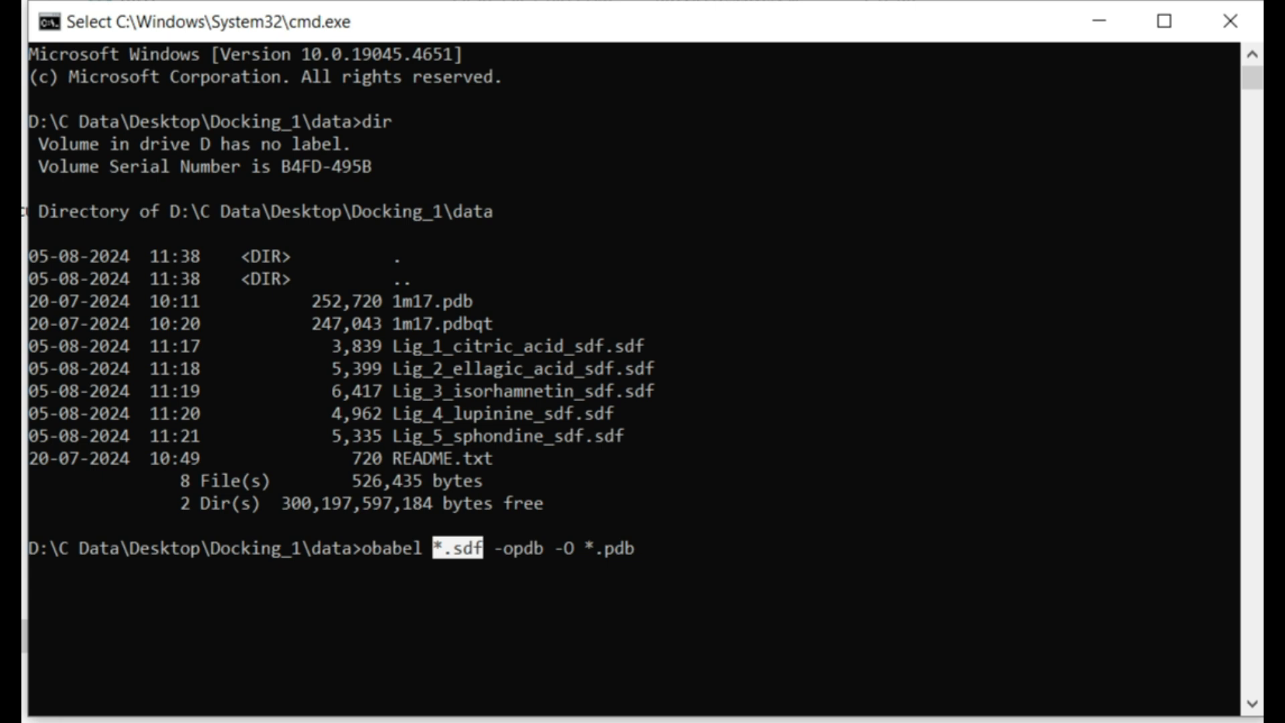
click(397, 346)
drag(397, 346, 614, 346)
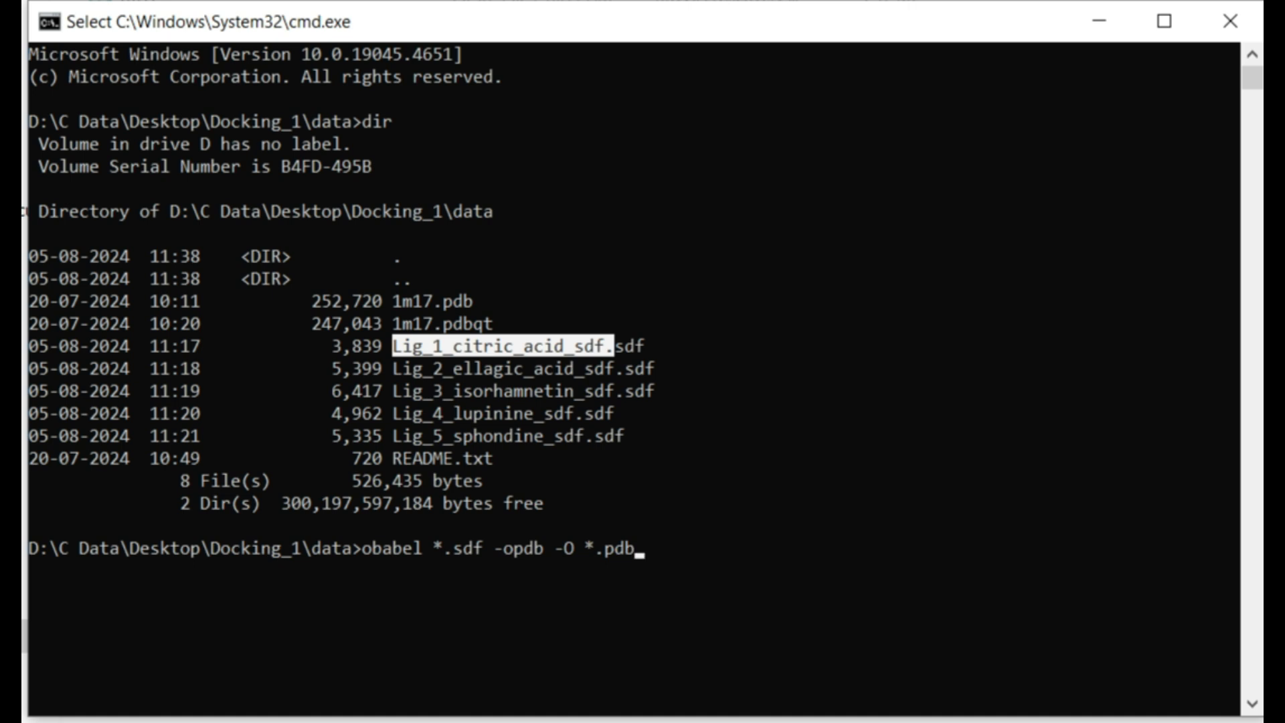
click(559, 480)
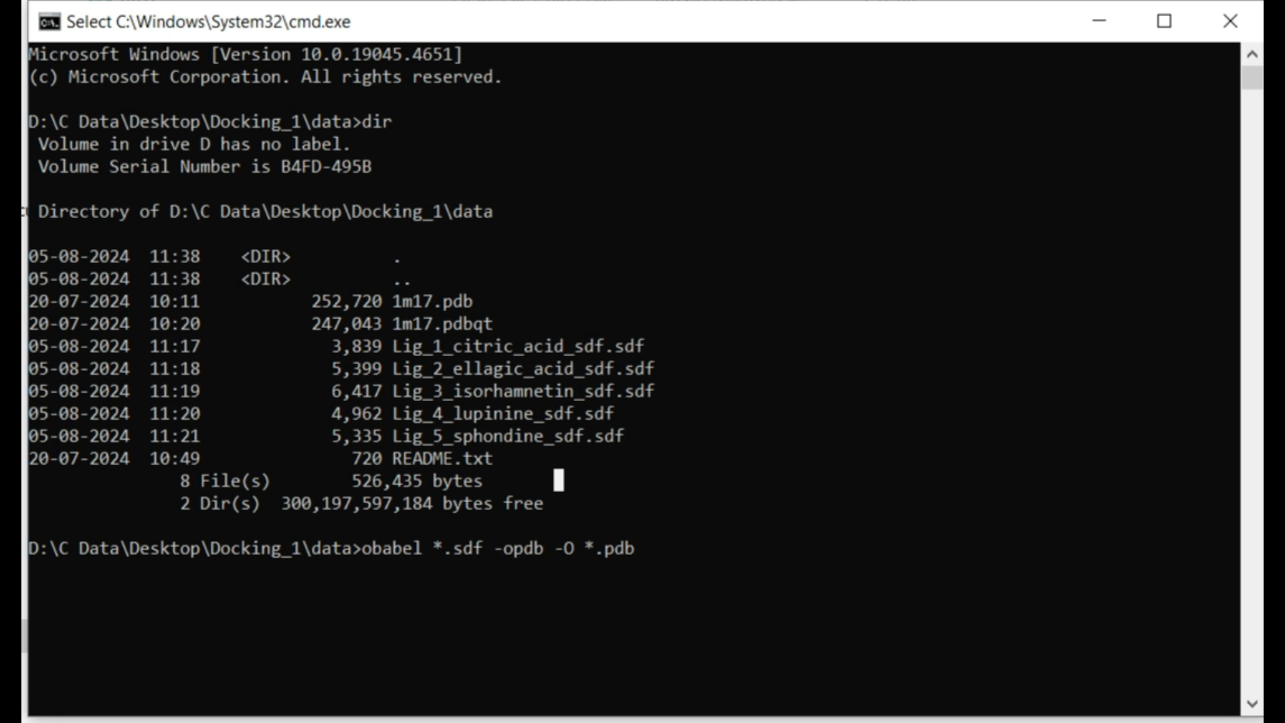
click(397, 346)
drag(397, 346, 603, 346)
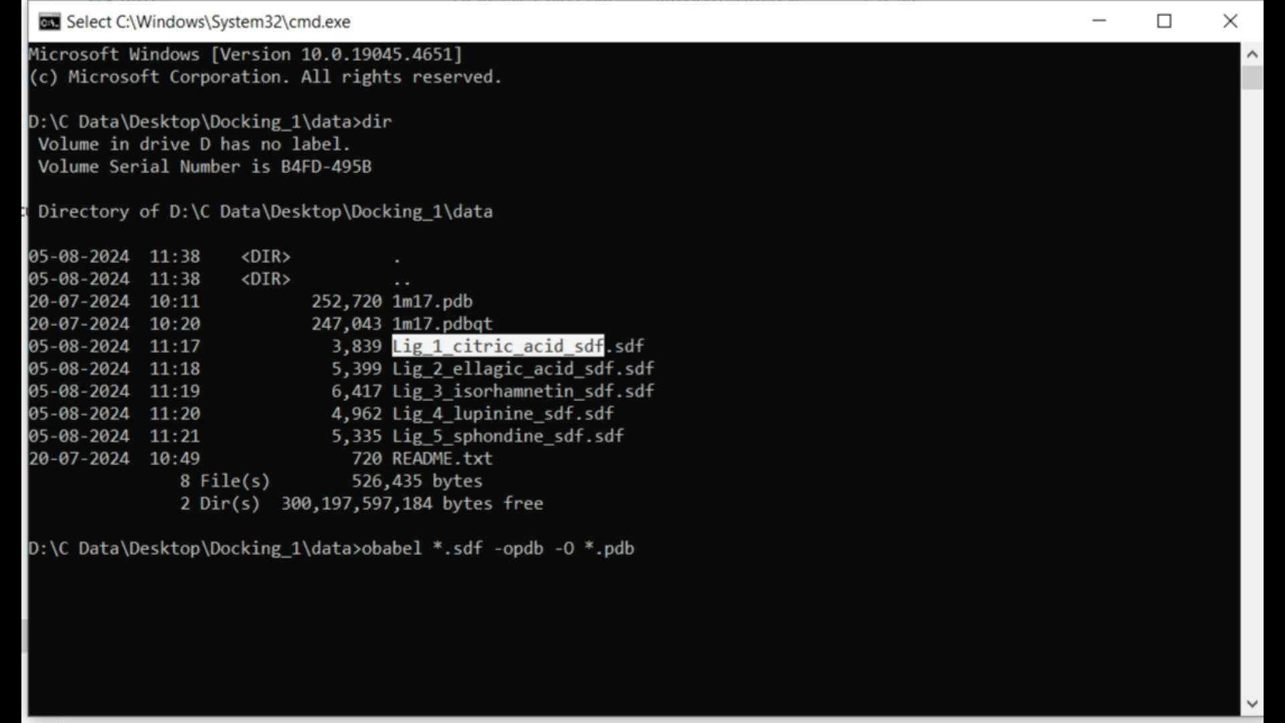
key(ctrl+c)
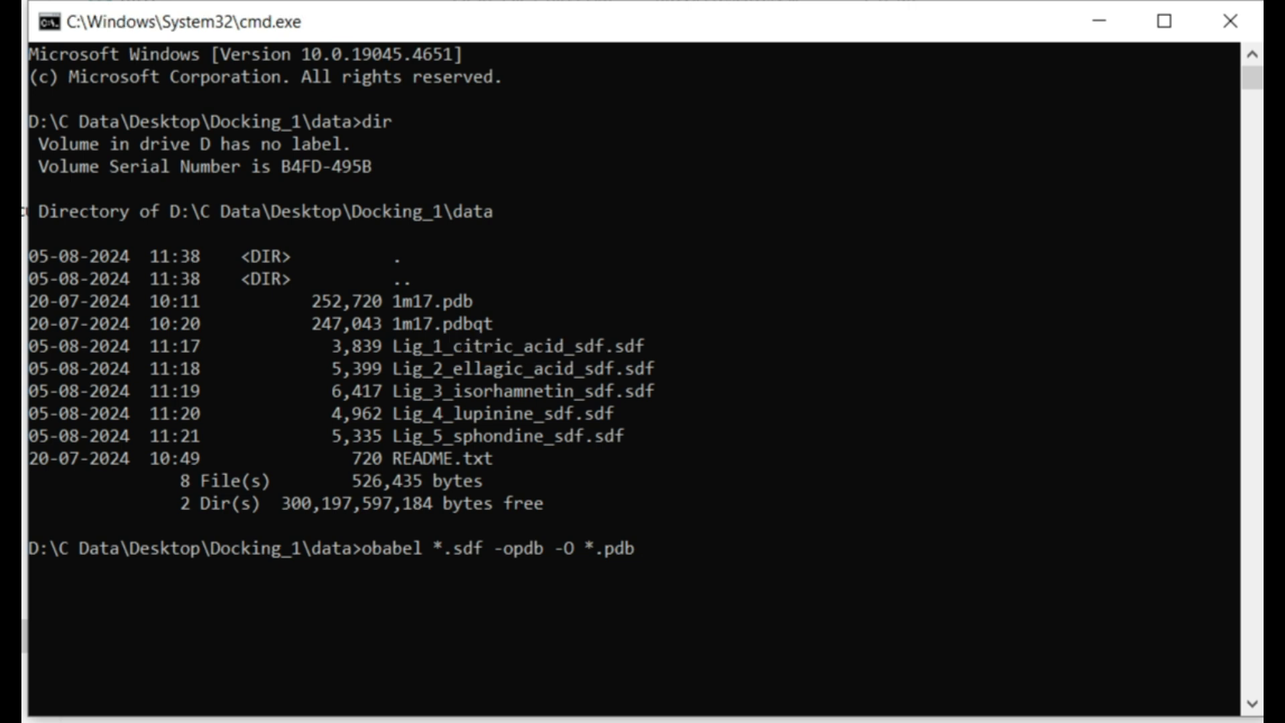
key(Return)
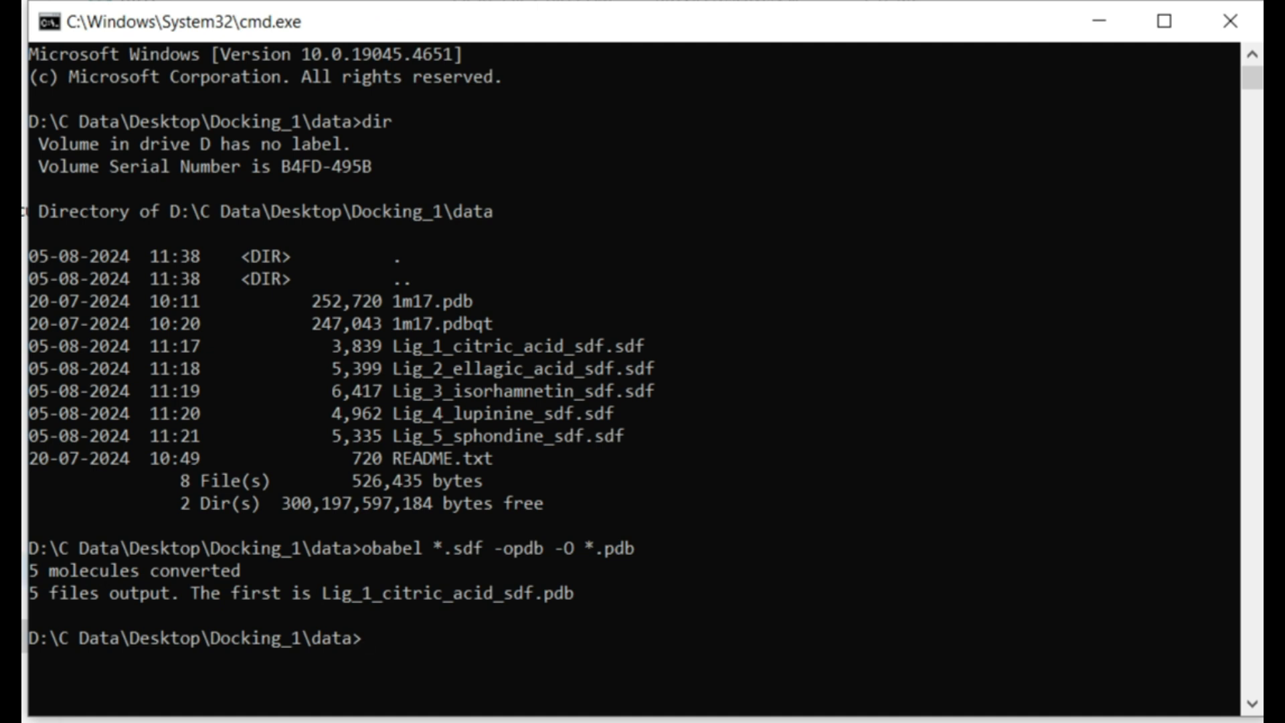
Step: Highlight the conversion output and list the PDB files in the folder with dir *pdb
drag(30, 570, 580, 593)
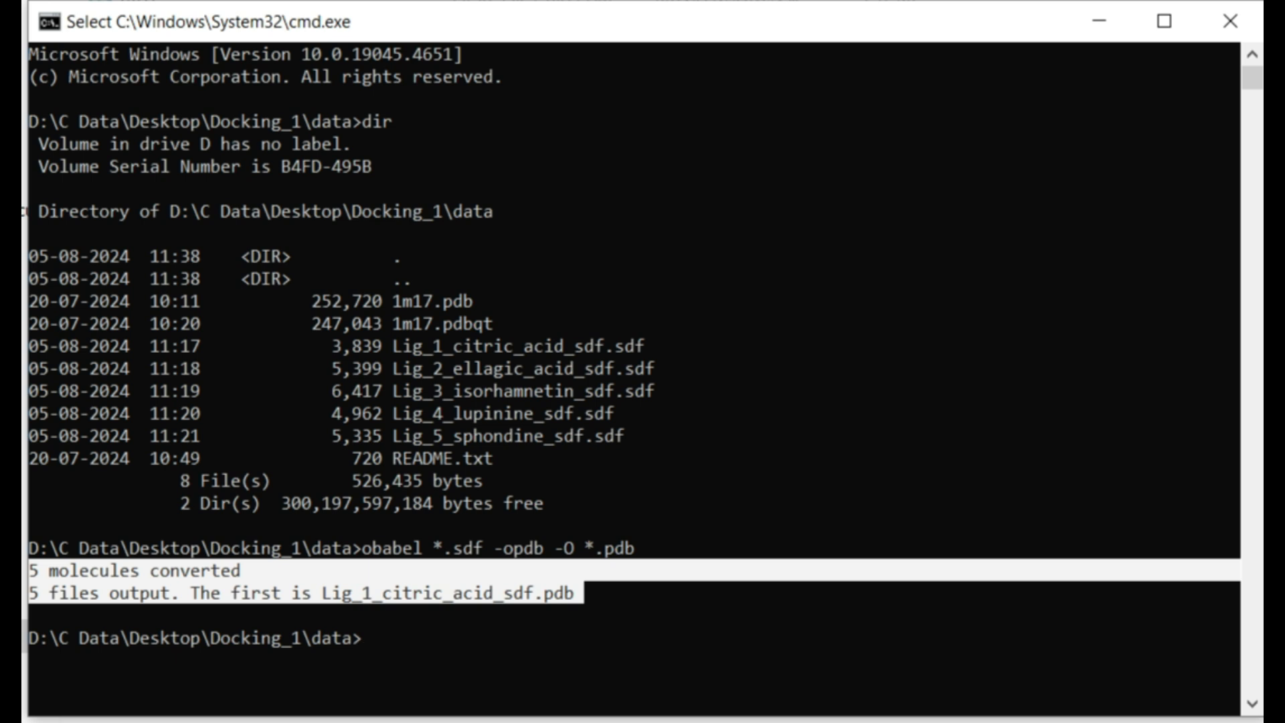
click(296, 593)
drag(194, 593, 580, 593)
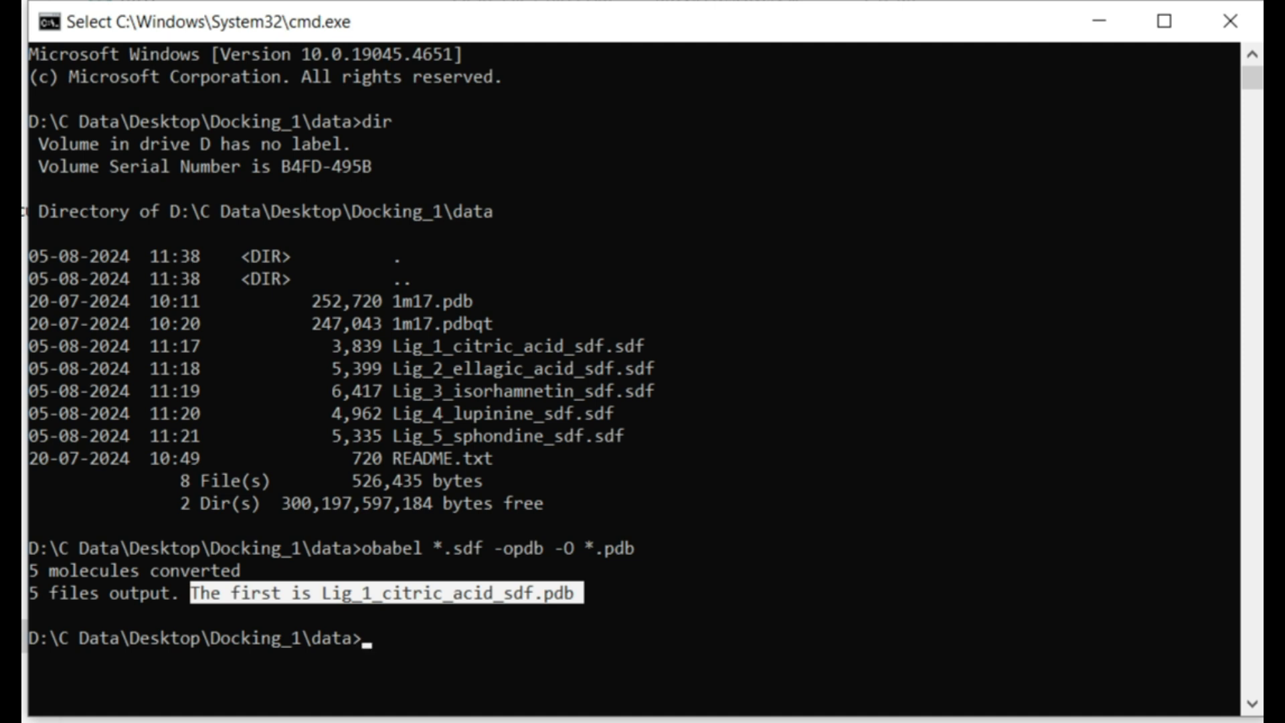
click(559, 615)
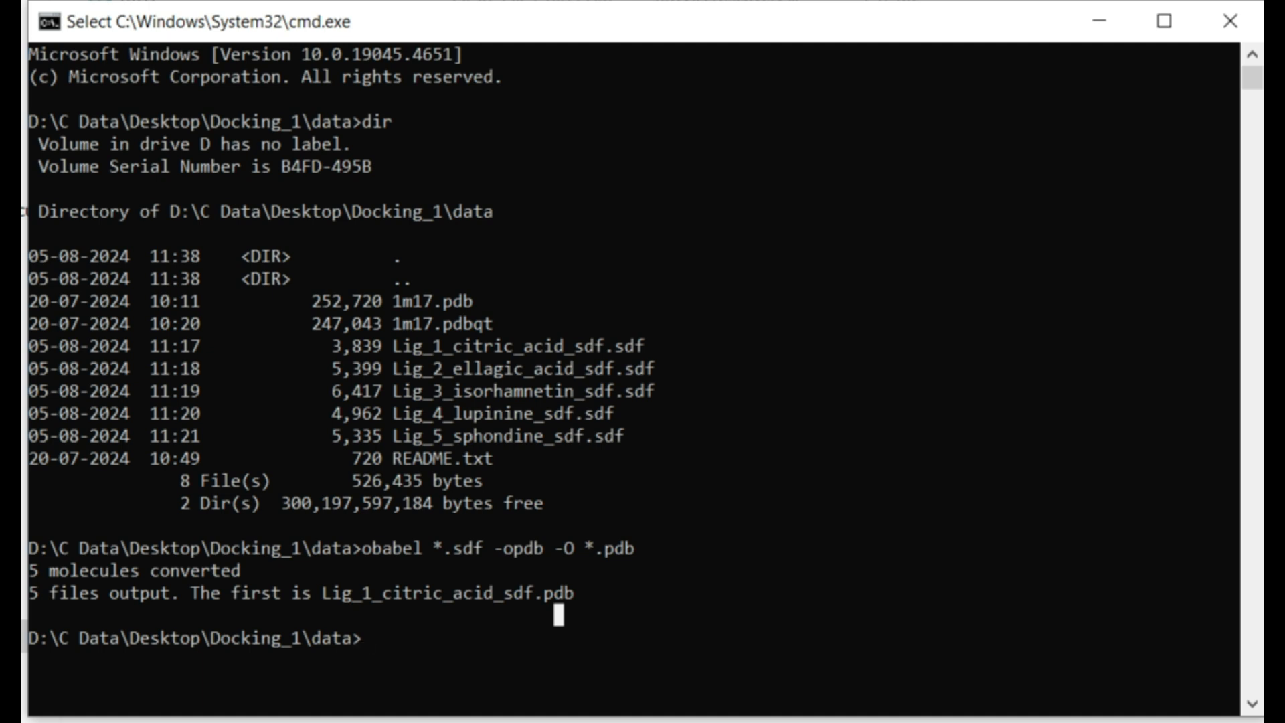
key(Escape)
text(dir )
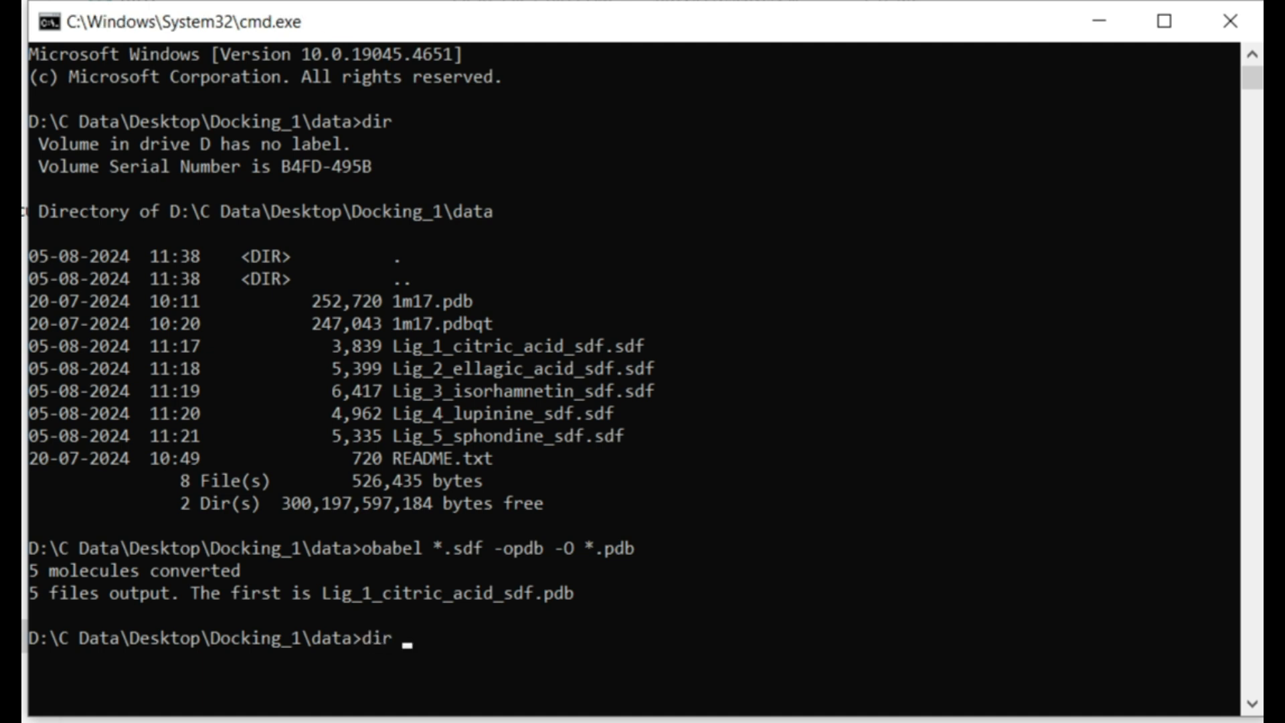
text(*pdb)
key(Return)
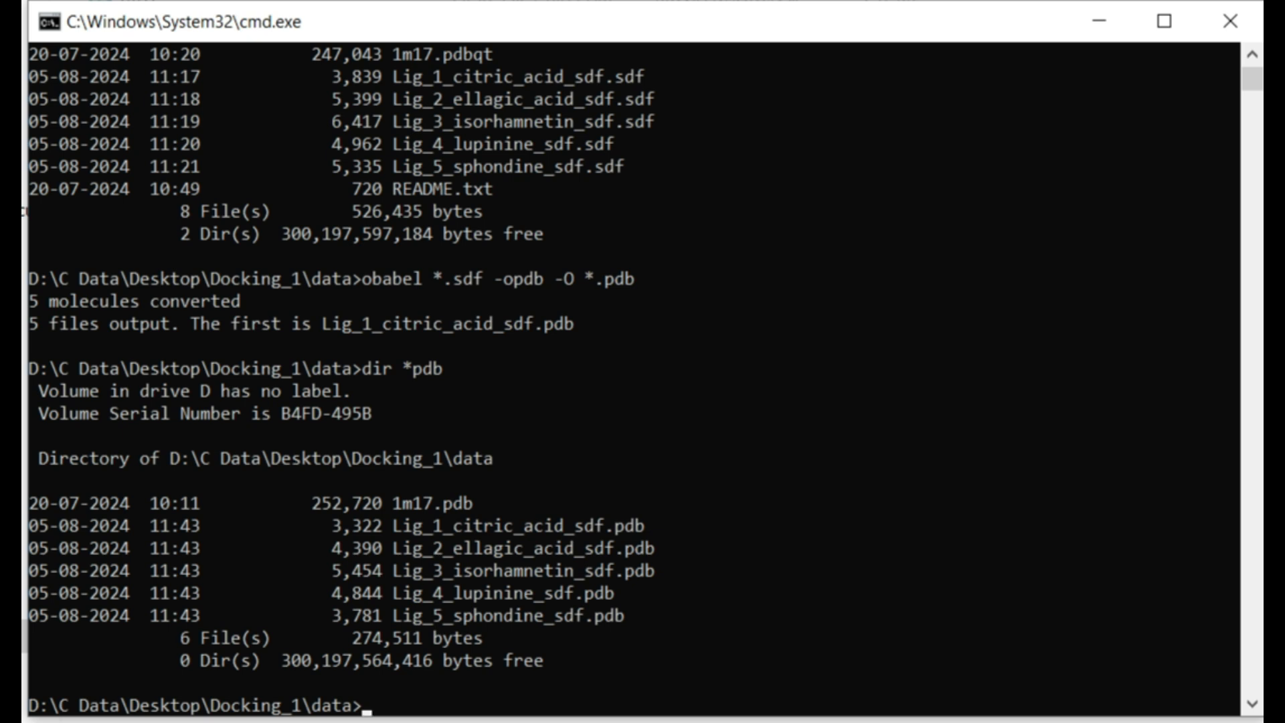
Step: Close the command prompt with the exit command
text(exit)
key(Return)
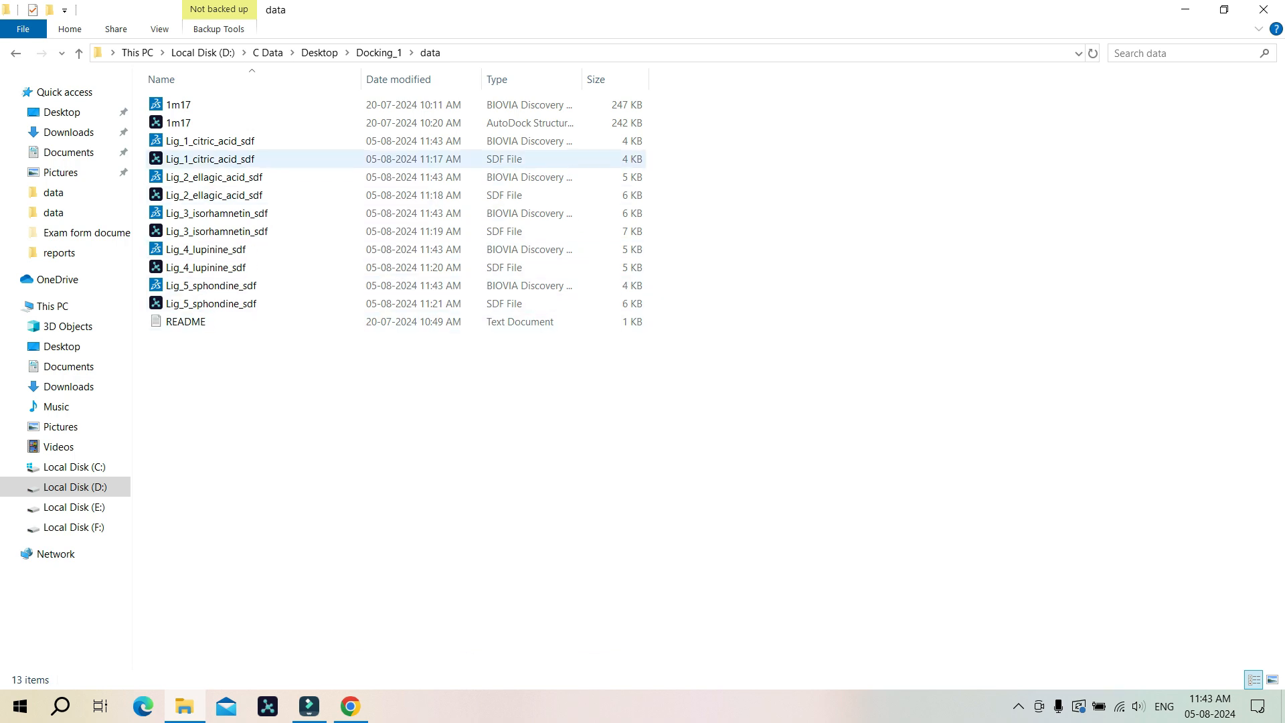
Step: Inspect the new PDB ligand files and view the properties of the Lig_5_sphondine_sdf PDB file
click(214, 141)
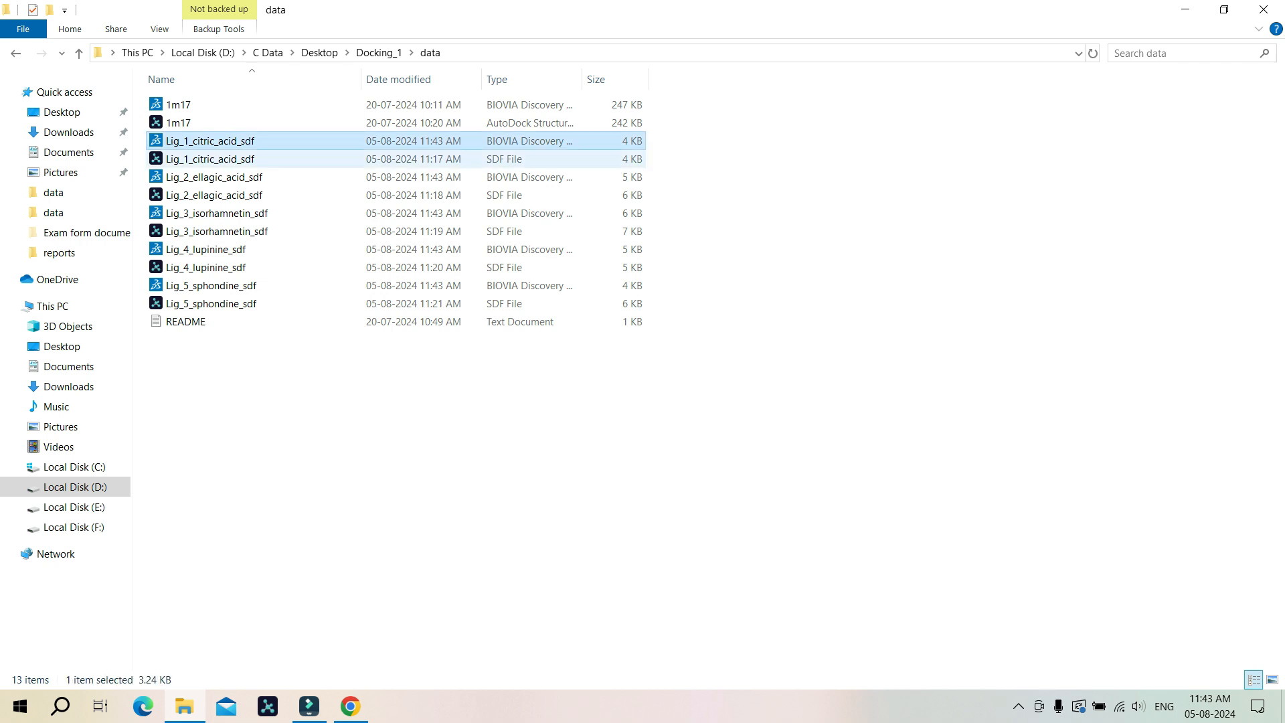
ctrl+click(214, 177)
ctrl+click(214, 213)
ctrl+click(215, 249)
ctrl+click(215, 285)
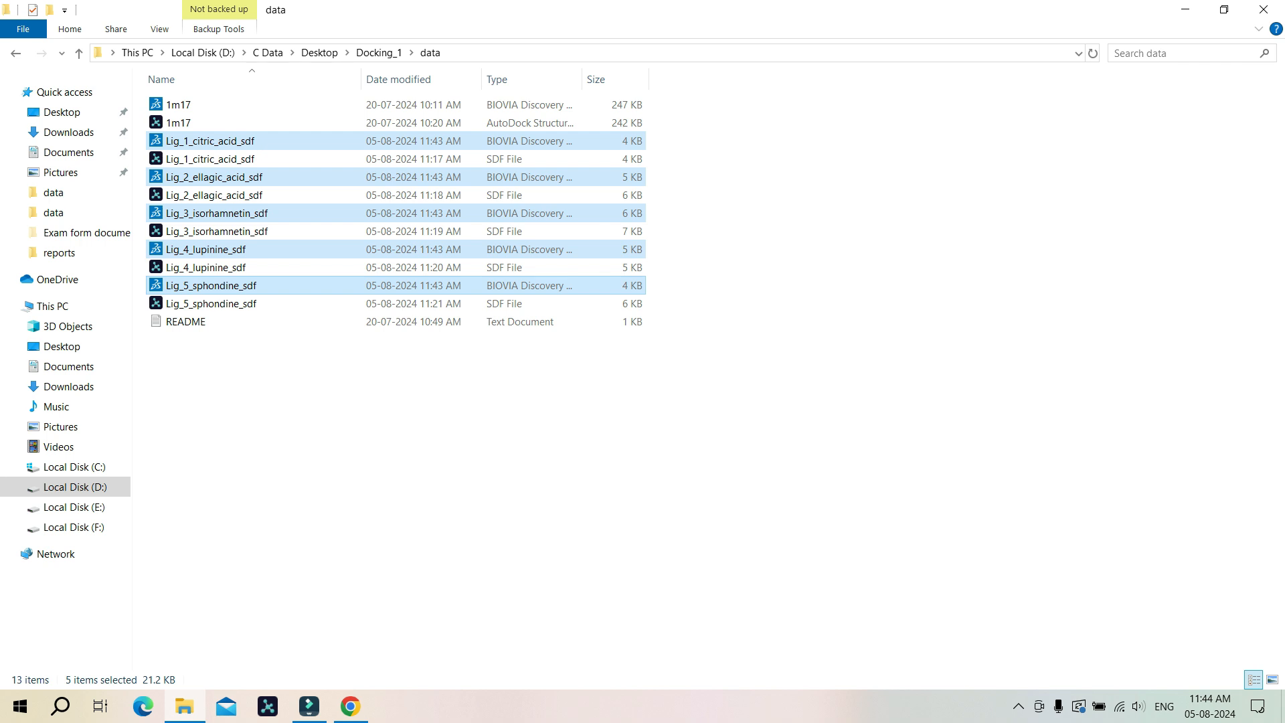
click(723, 274)
click(215, 303)
click(215, 285)
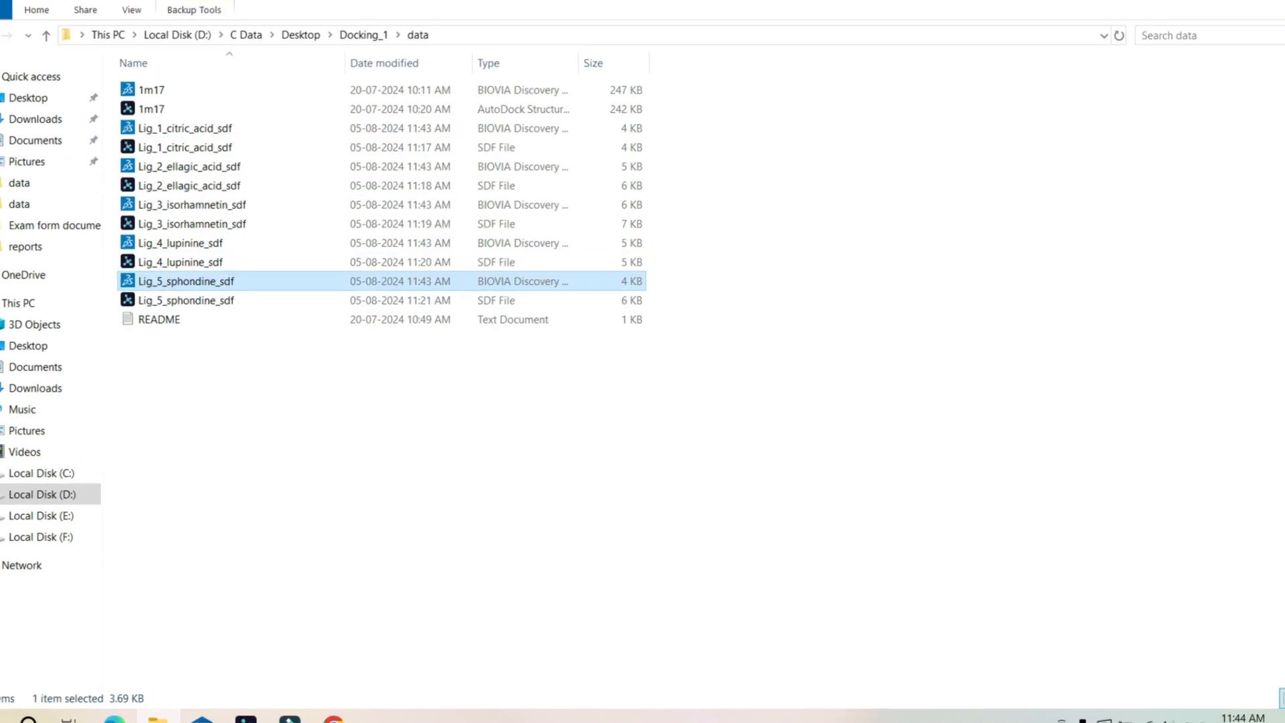
right_click(442, 281)
click(482, 670)
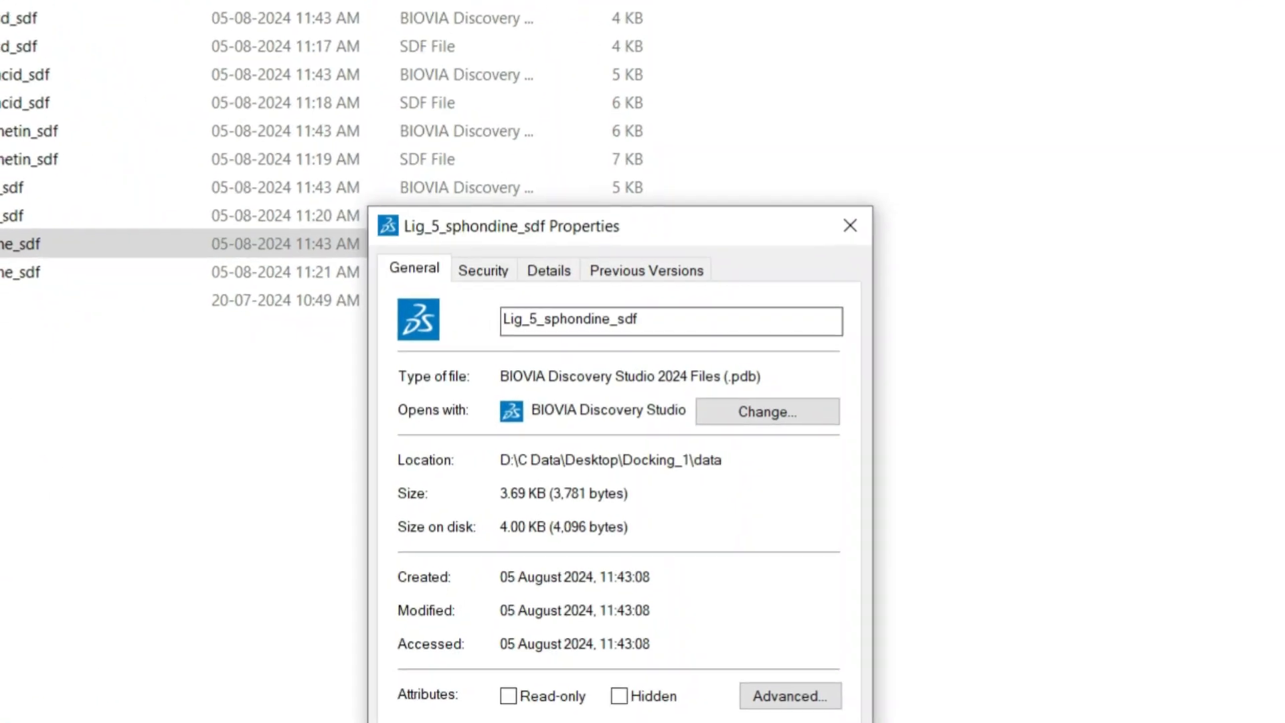
mouse_move(759, 377)
mouse_down()
mouse_move(731, 377)
mouse_move(753, 381)
mouse_up()
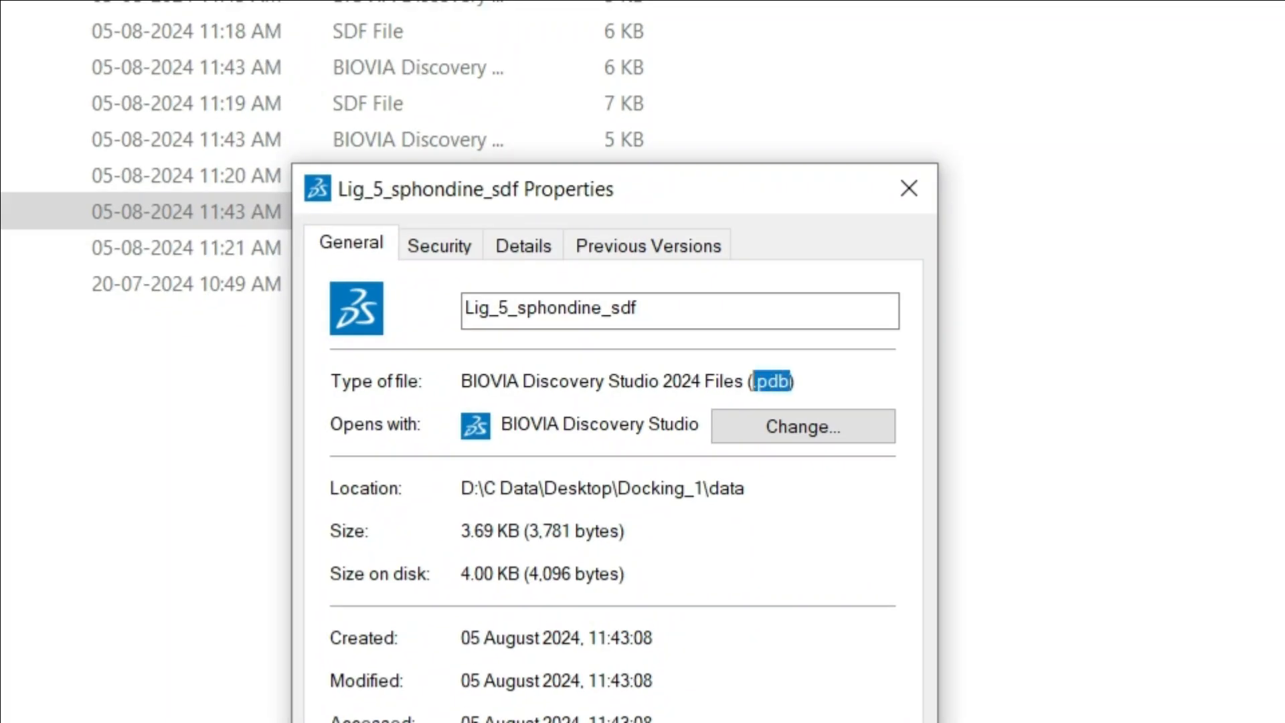
click(908, 188)
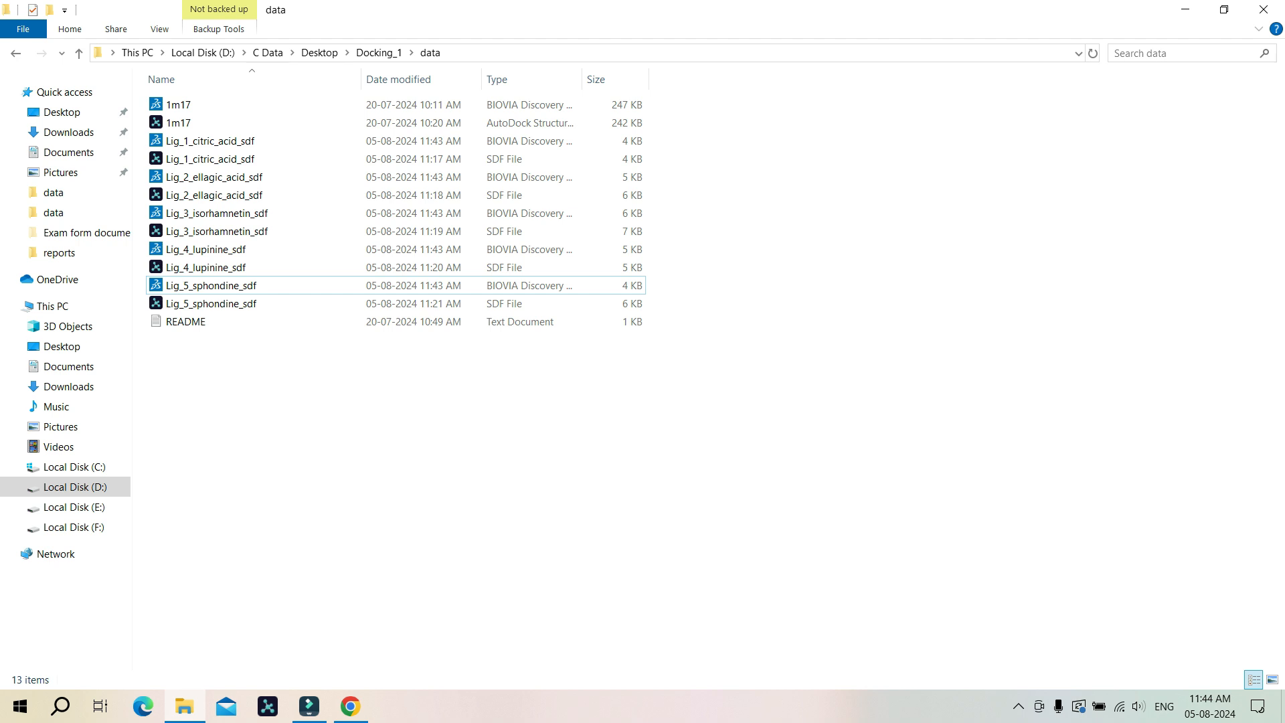
Step: Open the citric acid PDB file in Discovery Studio Visualizer, rotate the molecule to inspect it, and close the program
double_click(211, 141)
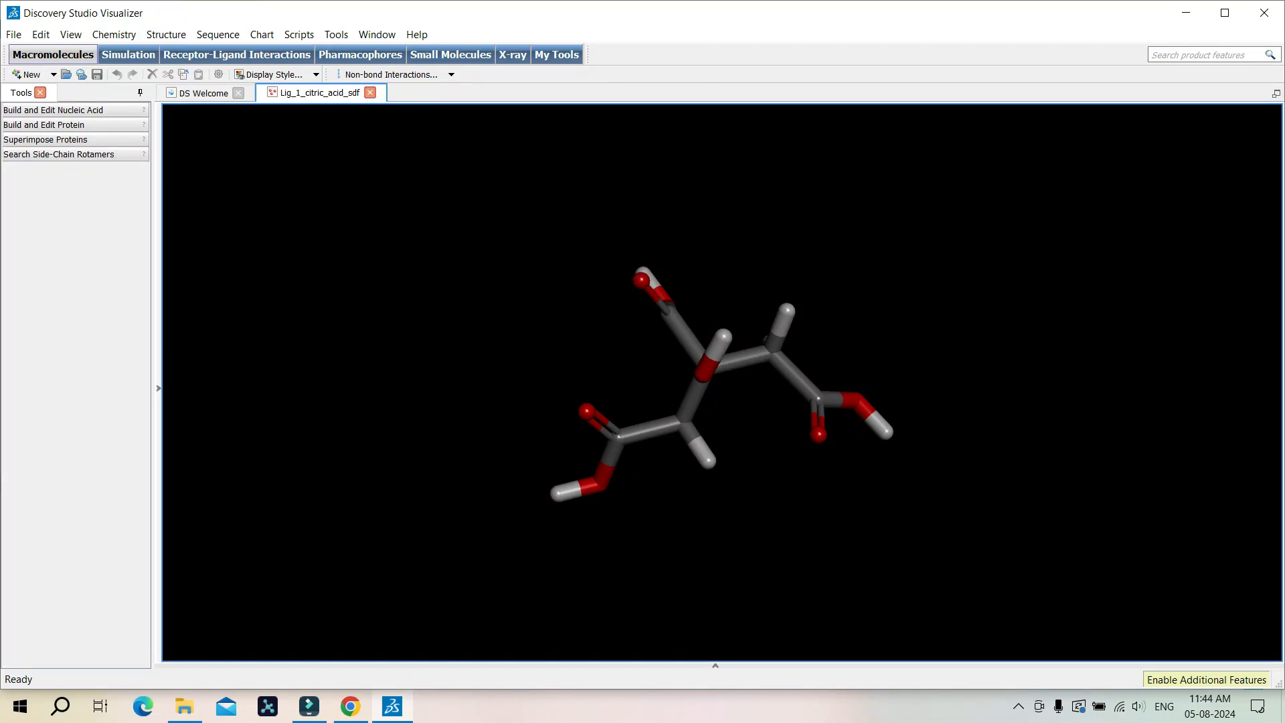
right_drag(576, 336, 876, 311)
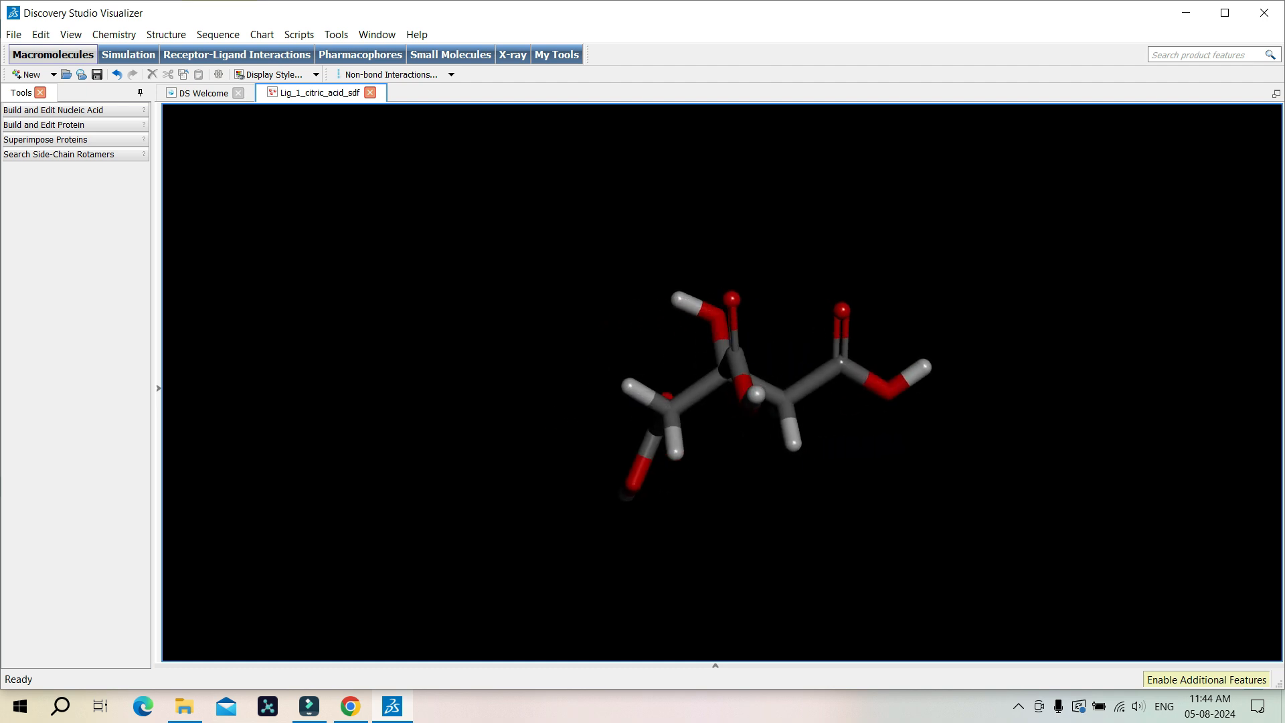
drag(522, 336, 533, 306)
mouse_move(529, 321)
right_down()
mouse_move(534, 263)
mouse_move(503, 182)
mouse_move(518, 202)
mouse_move(607, 204)
mouse_move(517, 204)
right_up()
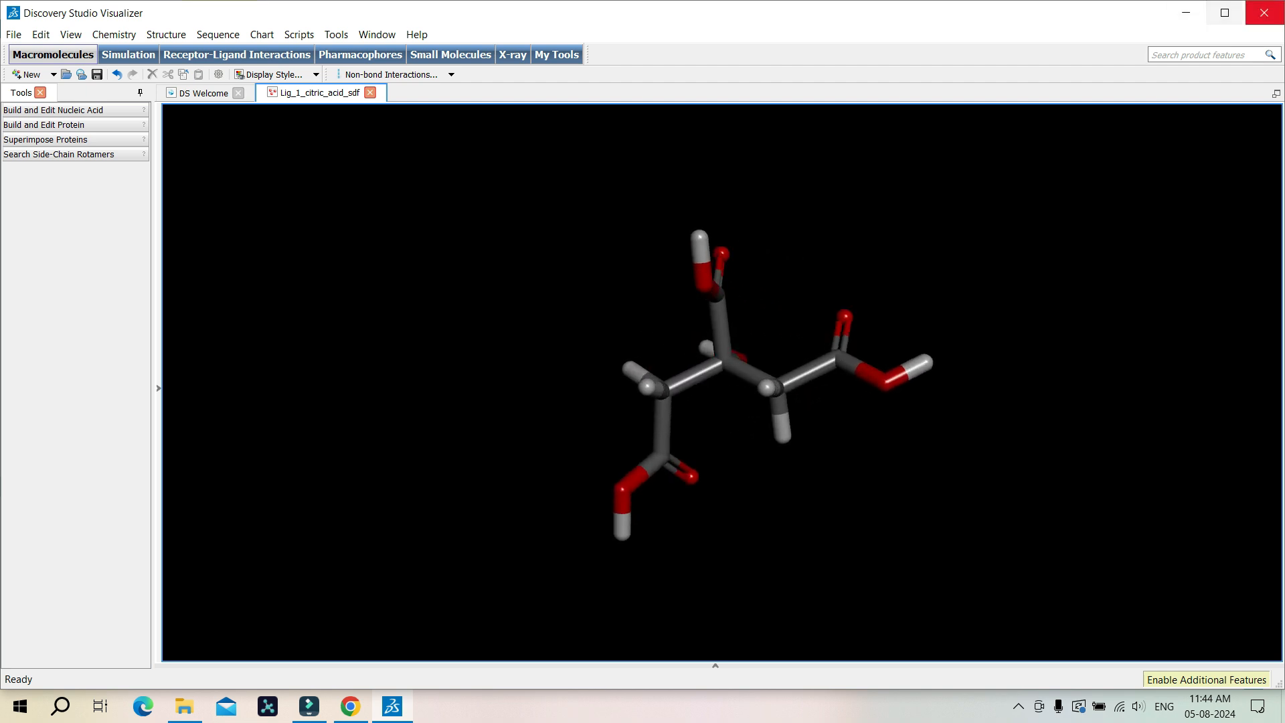
click(1264, 12)
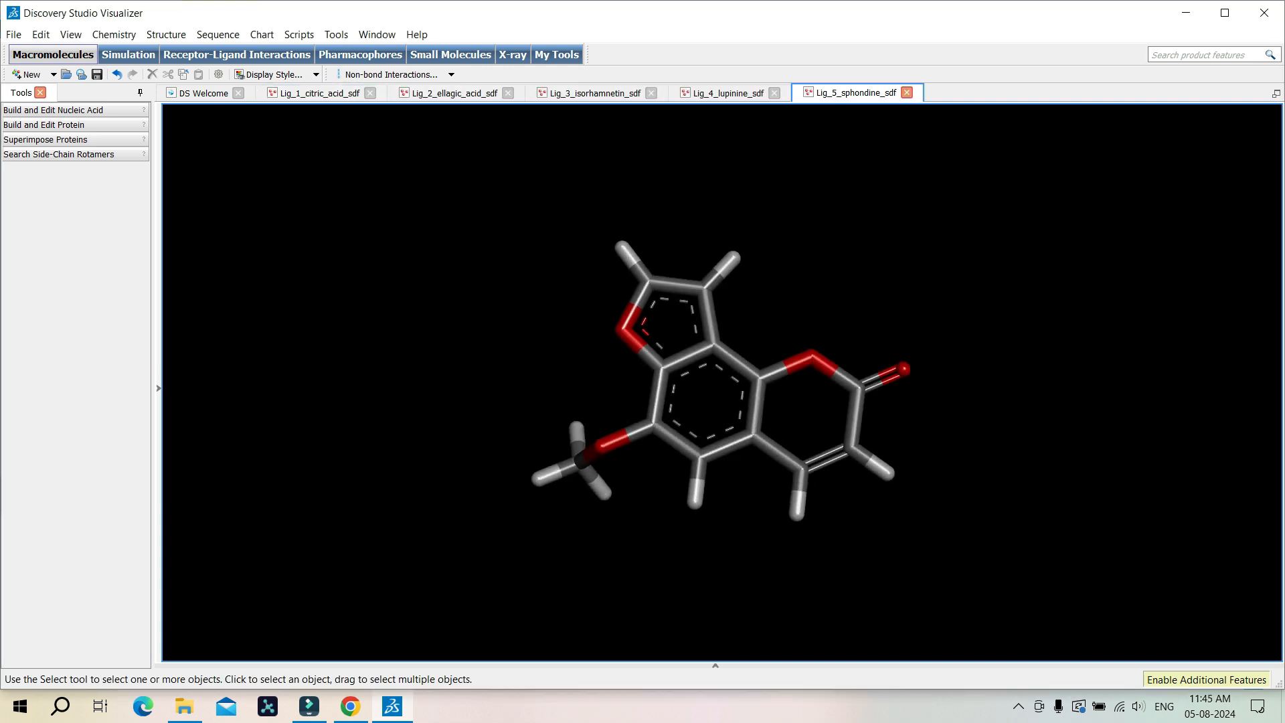
click(1264, 13)
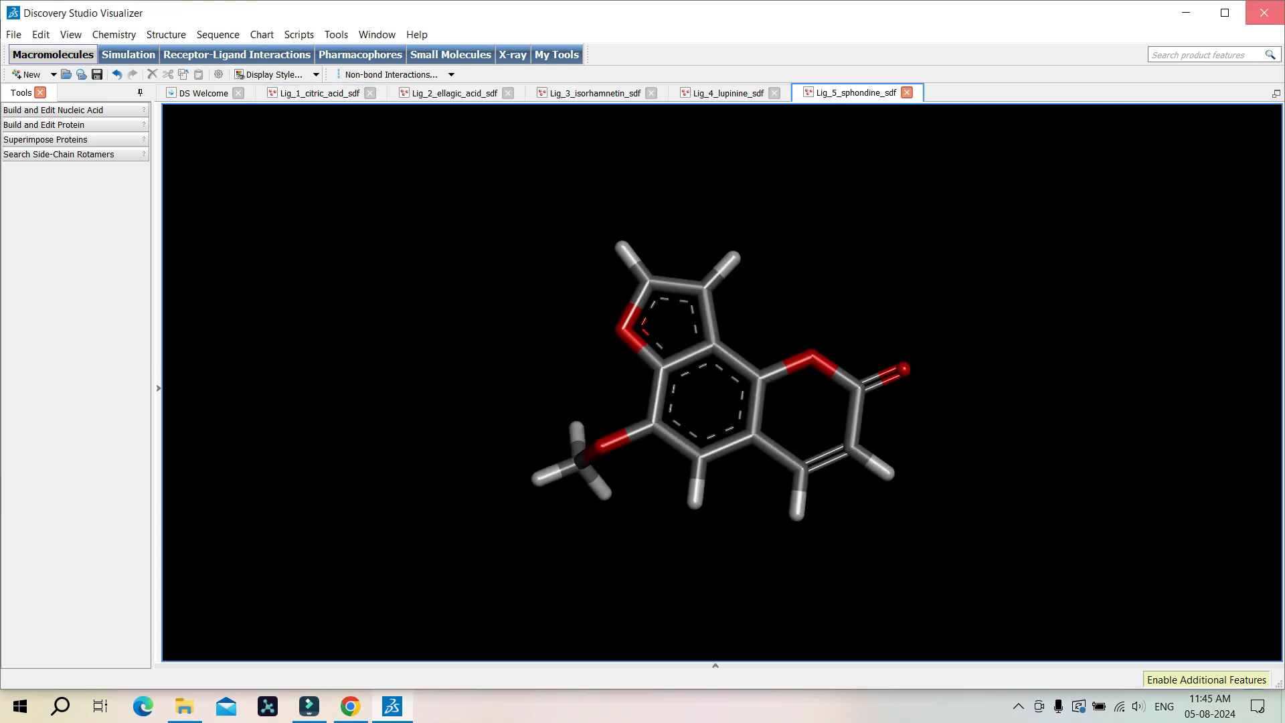
click(641, 373)
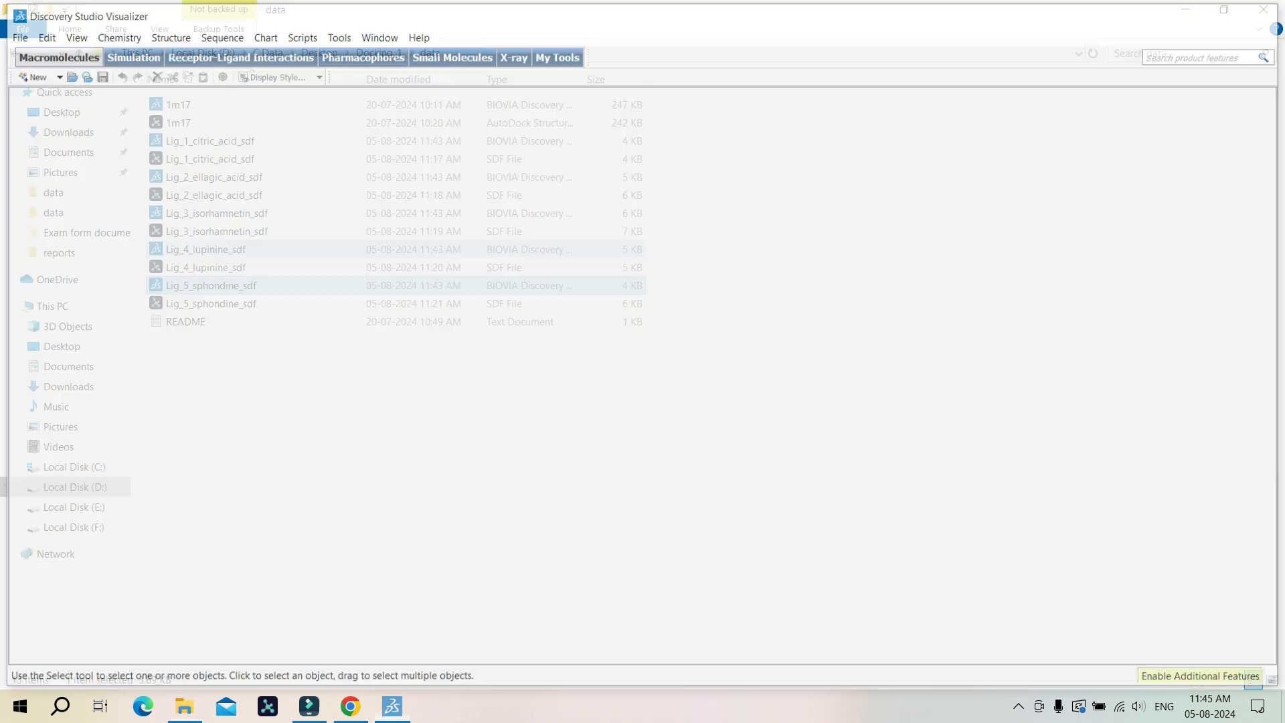
click(231, 285)
ctrl+click(221, 249)
ctrl+click(227, 213)
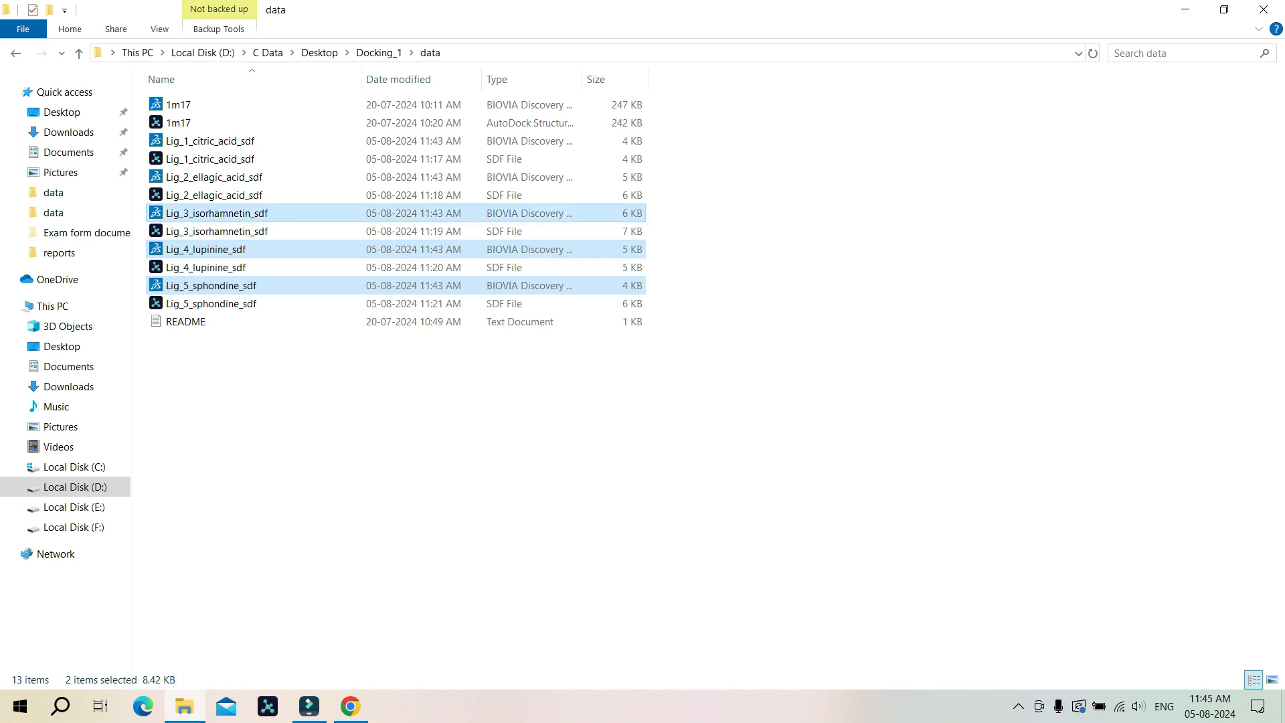
ctrl+click(221, 177)
ctrl+click(221, 140)
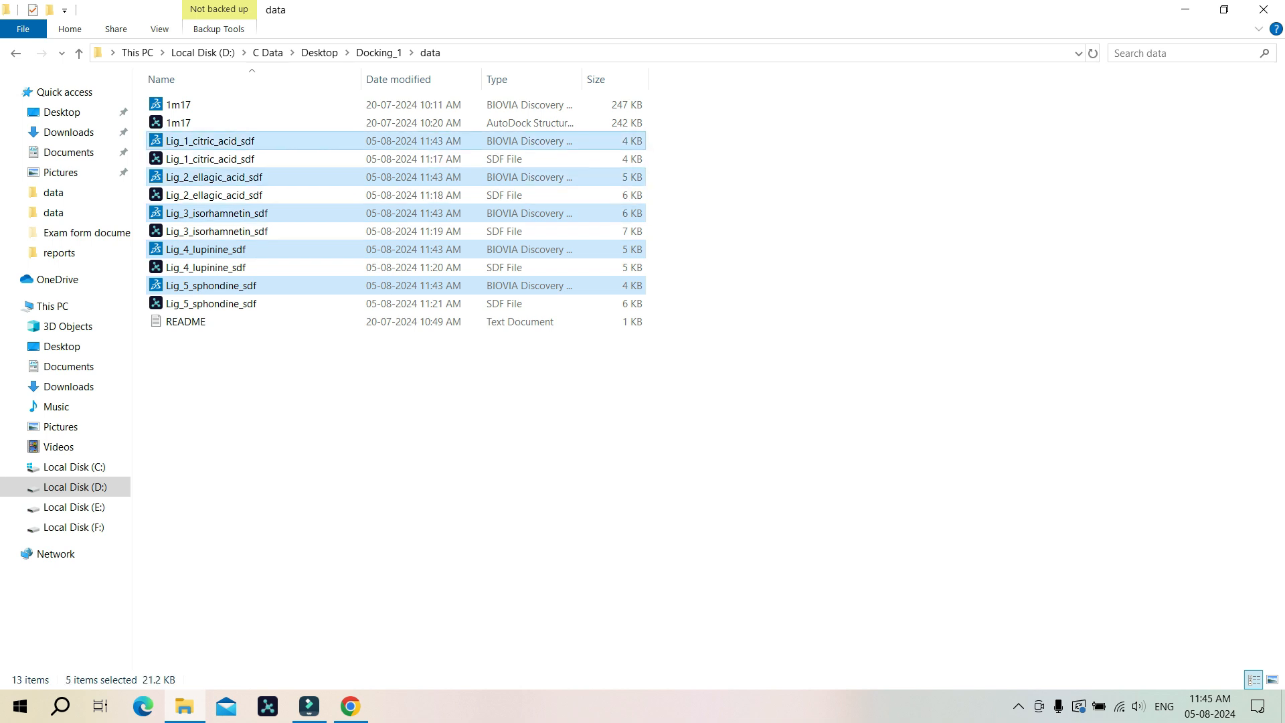
Step: Create a new folder named pdb_files_ligands in the data folder
right_click(698, 120)
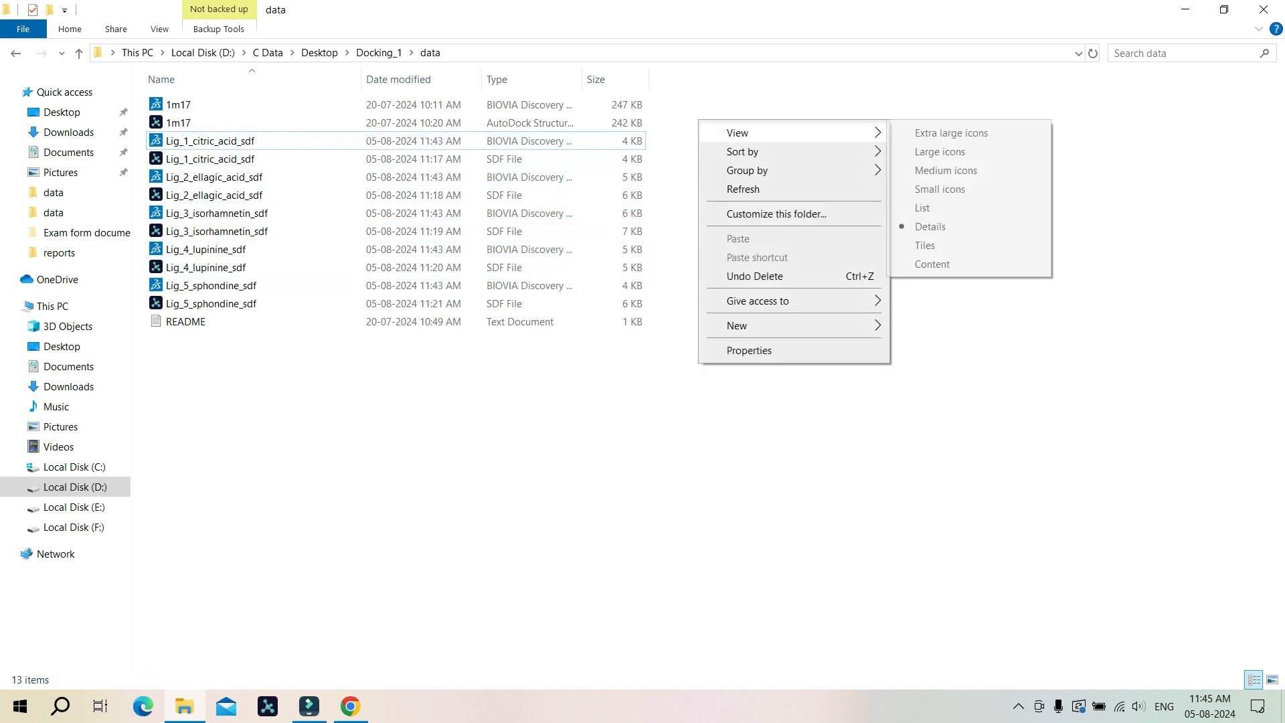
mouse_move(803, 326)
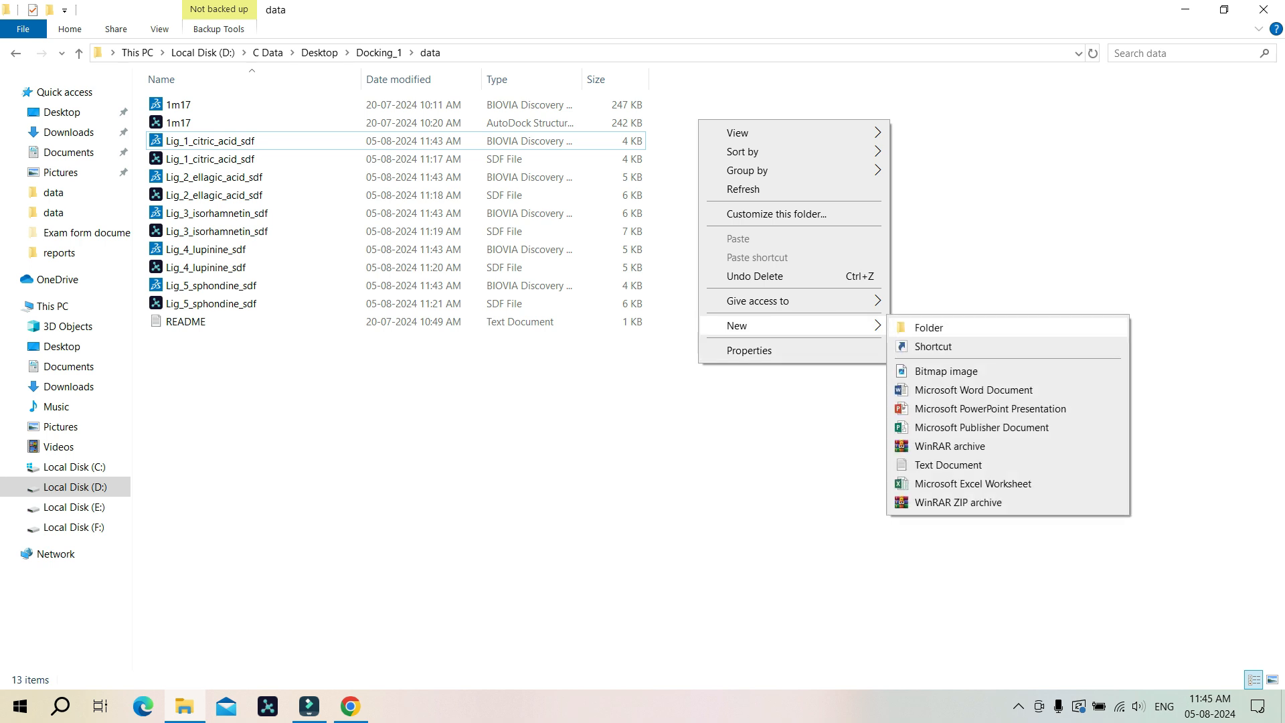
click(924, 325)
key(BackSpace)
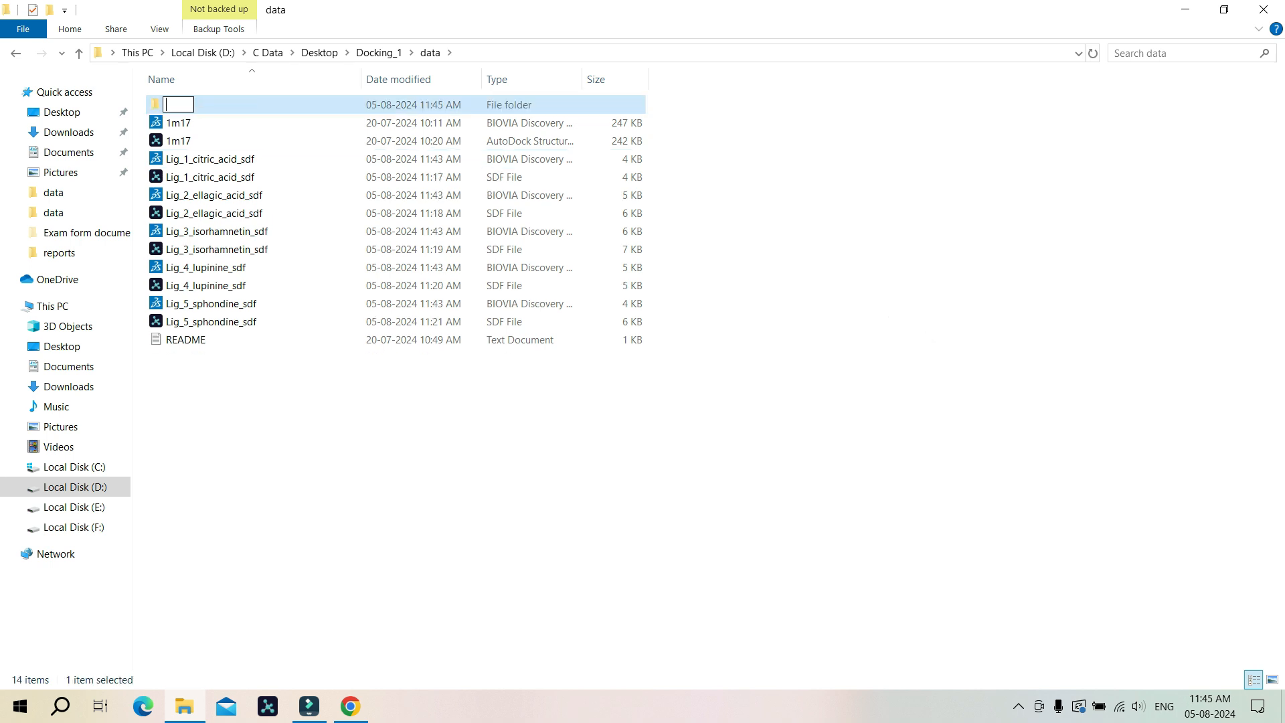
text(pdb_files_)
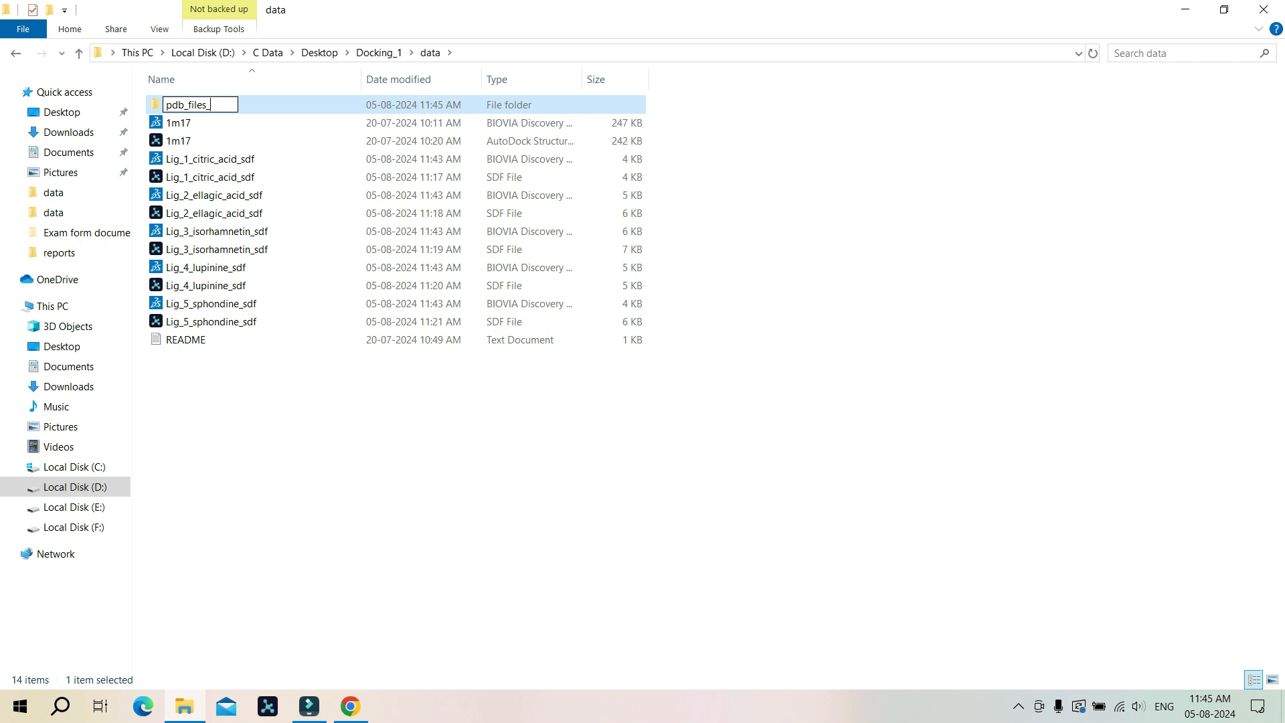
text(ligands)
key(Return)
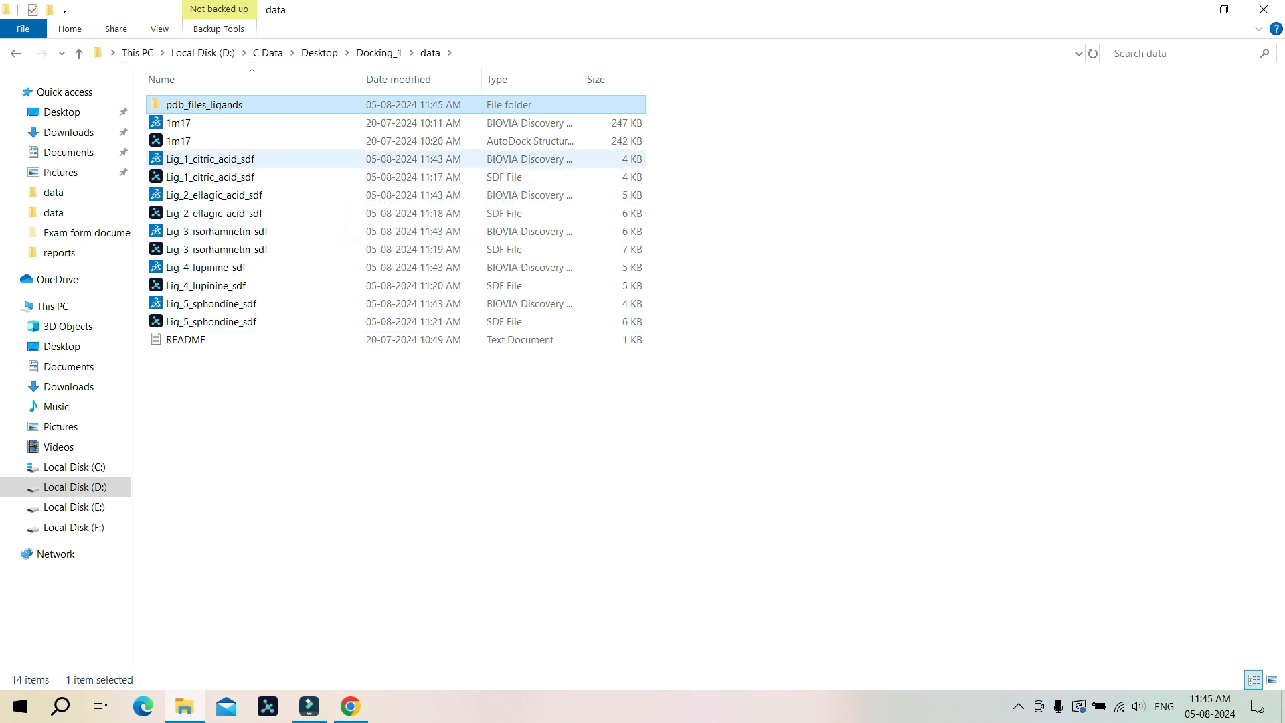
ctrl+click(213, 159)
ctrl+click(216, 195)
ctrl+click(215, 232)
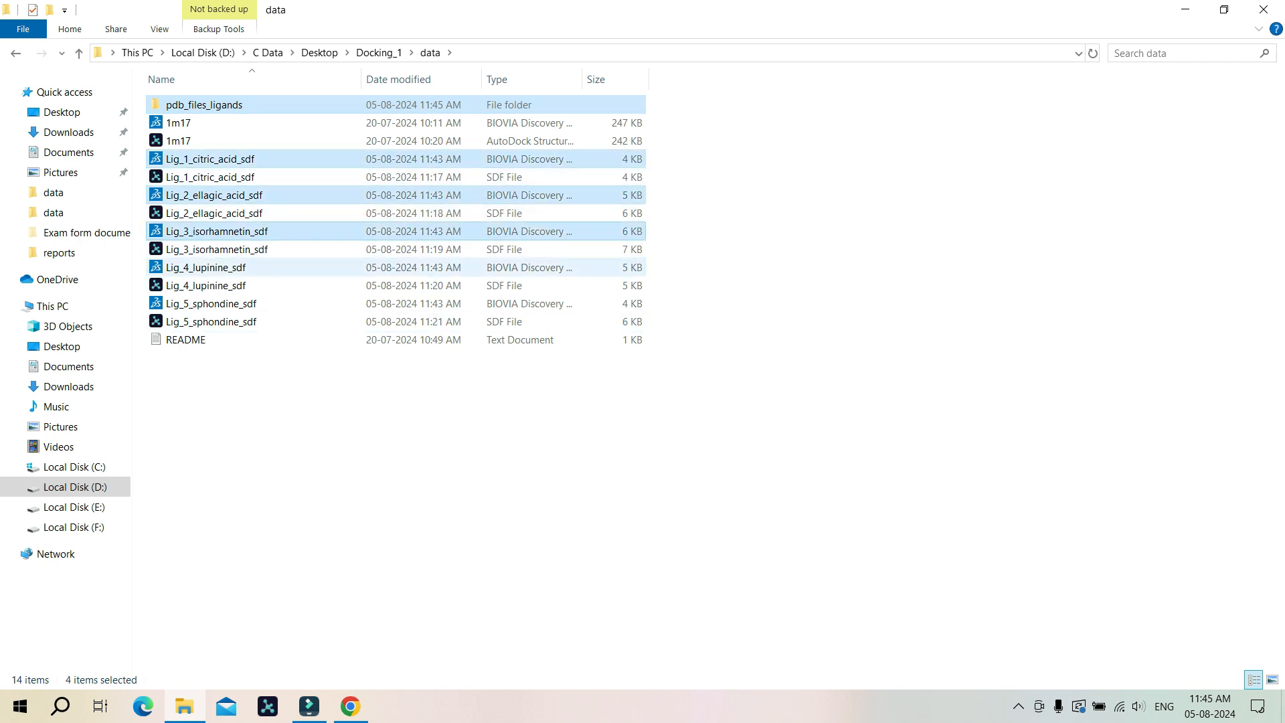
ctrl+click(206, 268)
ctrl+click(210, 304)
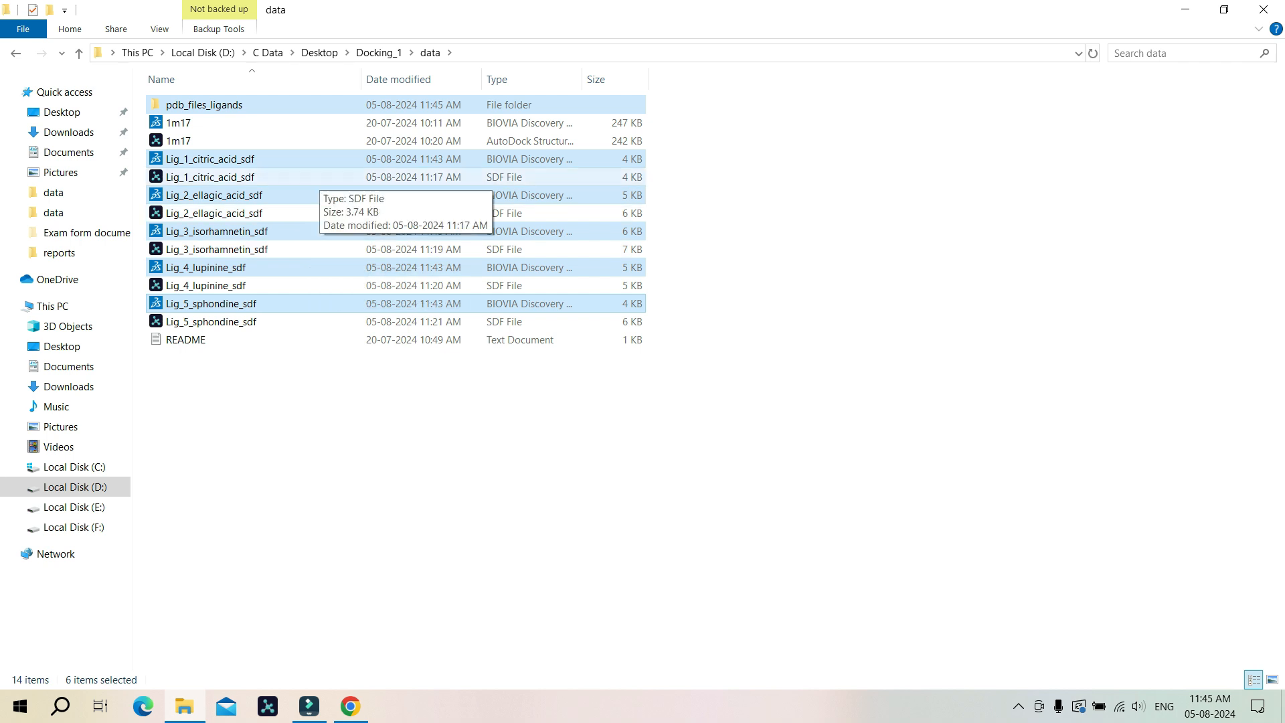
click(319, 178)
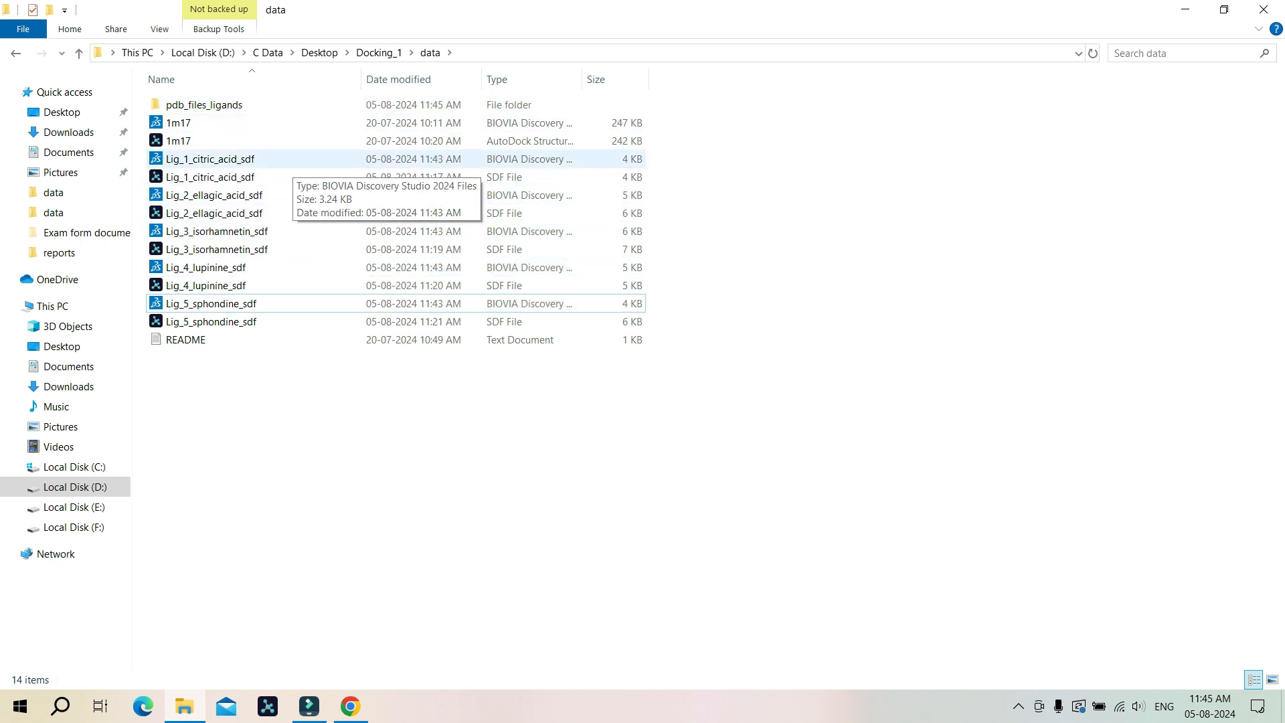
Step: Move the five ligand PDB files into the pdb_files_ligands folder and open that folder
click(291, 160)
ctrl+click(291, 196)
ctrl+click(216, 231)
ctrl+click(206, 268)
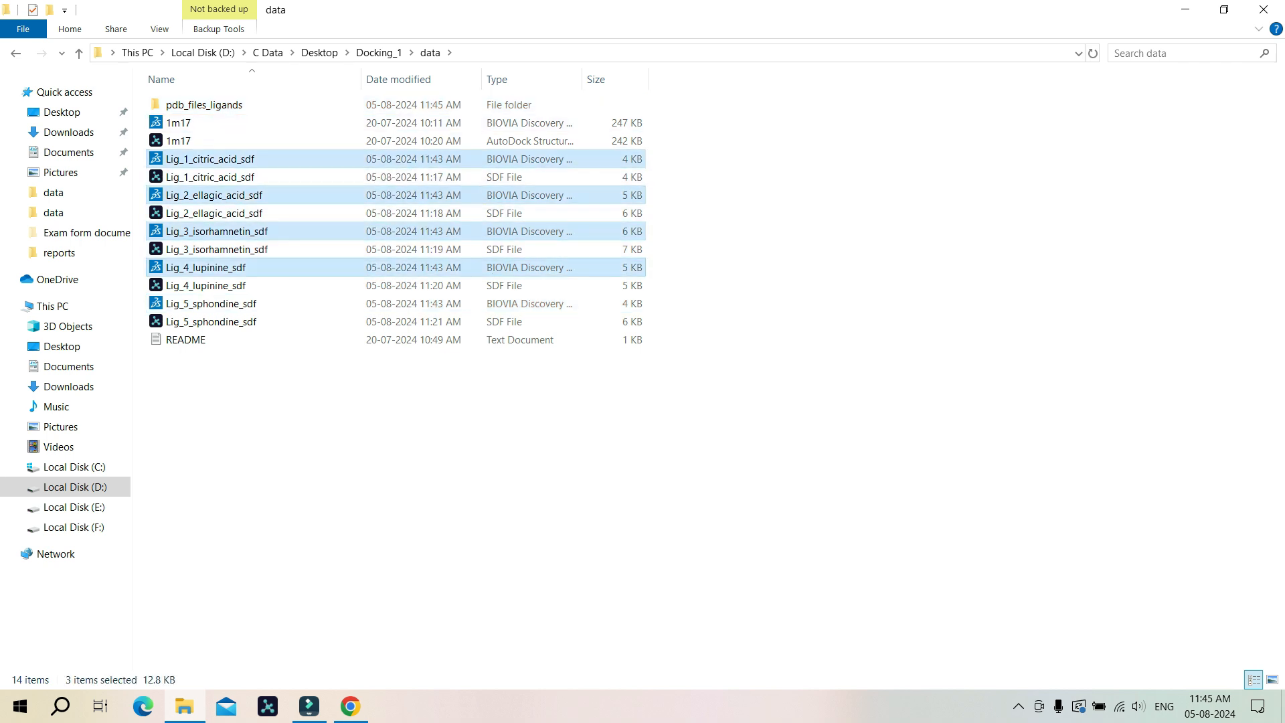
ctrl+click(211, 304)
drag(307, 196, 305, 106)
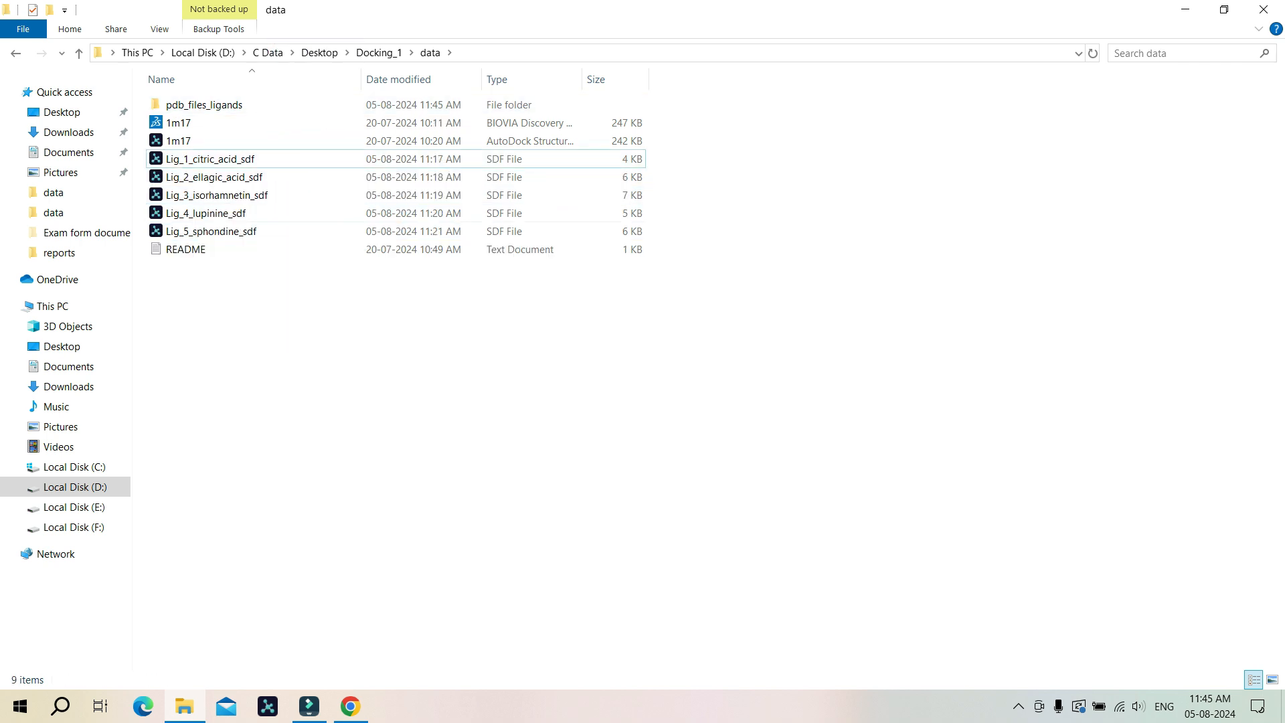
double_click(214, 105)
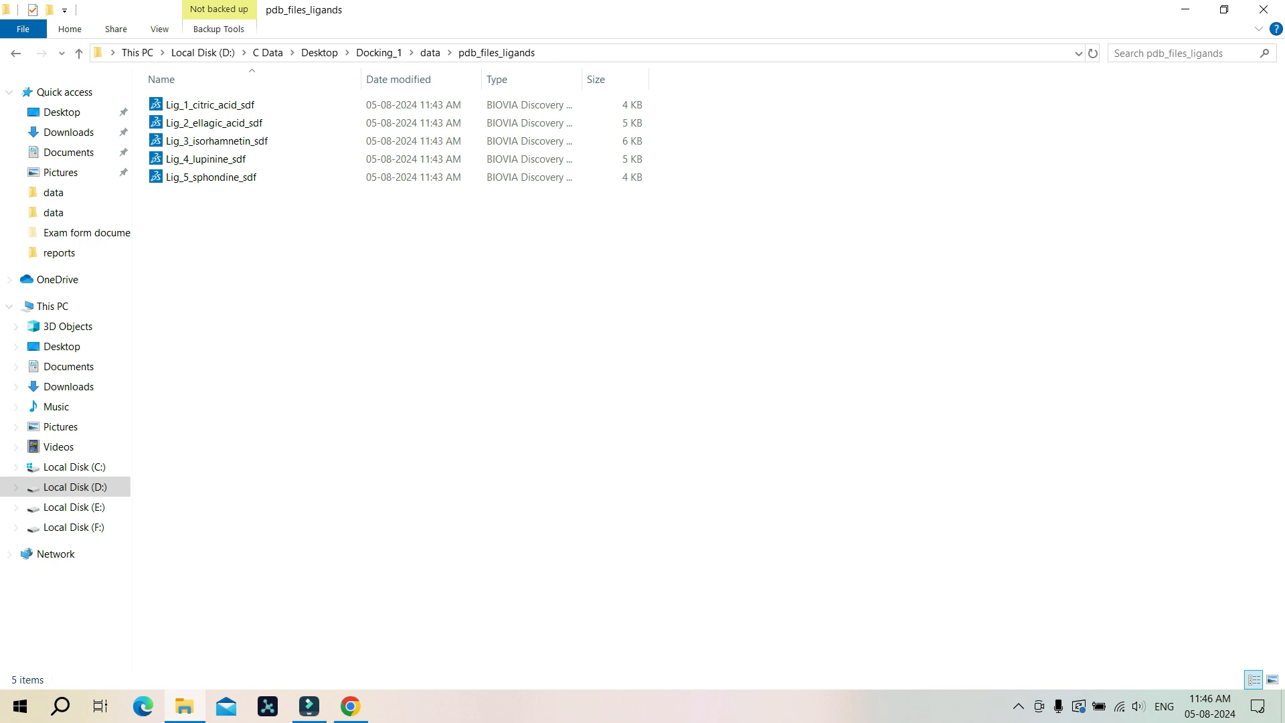
Step: Launch AutoDockTools-1.5.7 from the Windows search and maximise its window
click(60, 706)
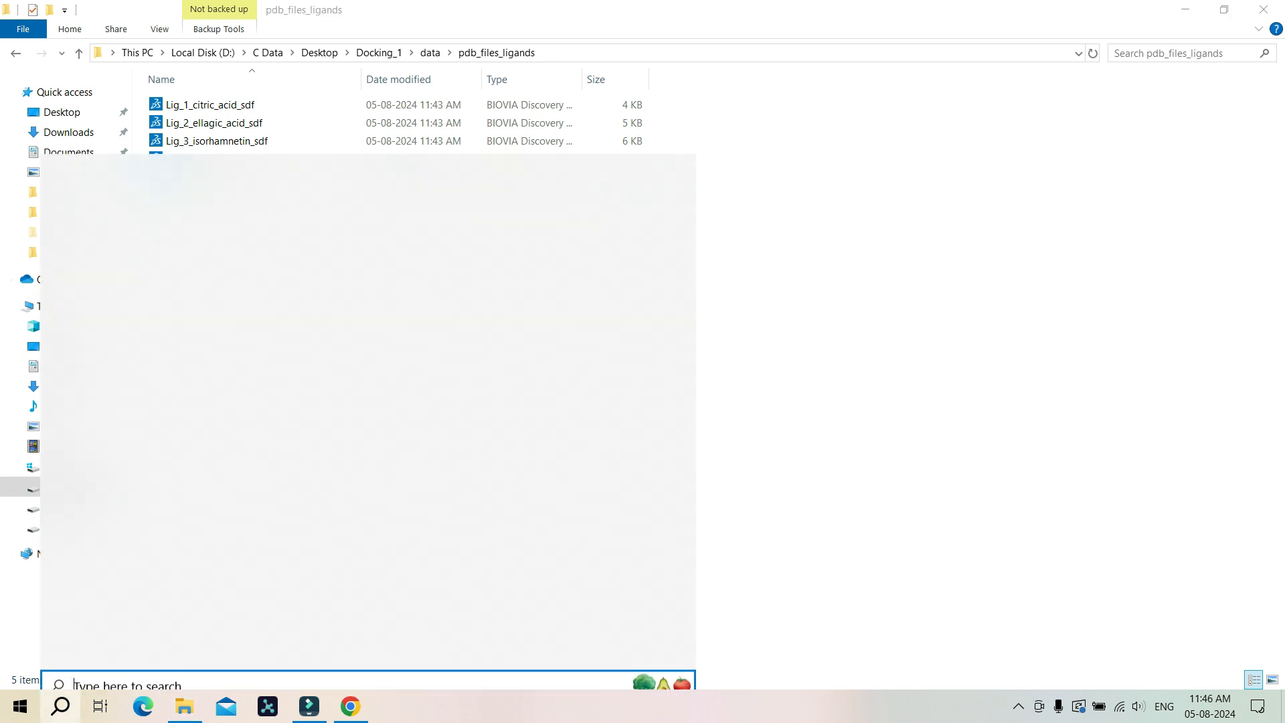
text(A)
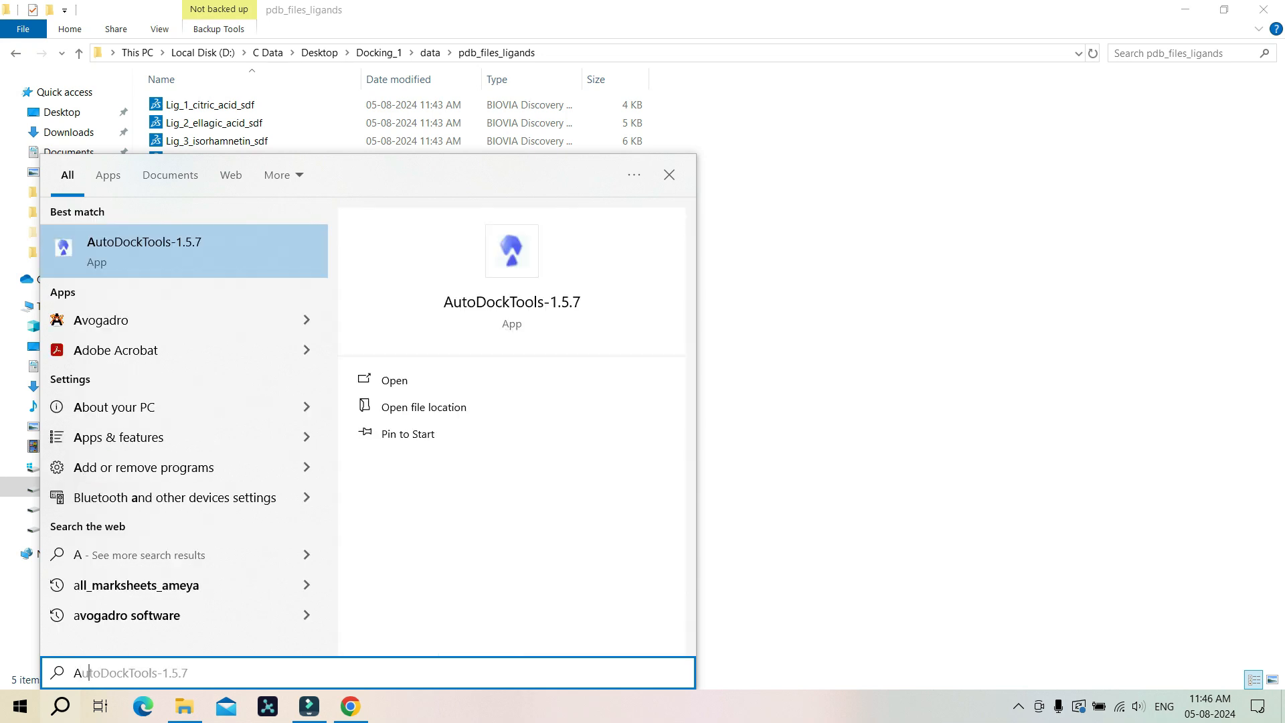
key(Return)
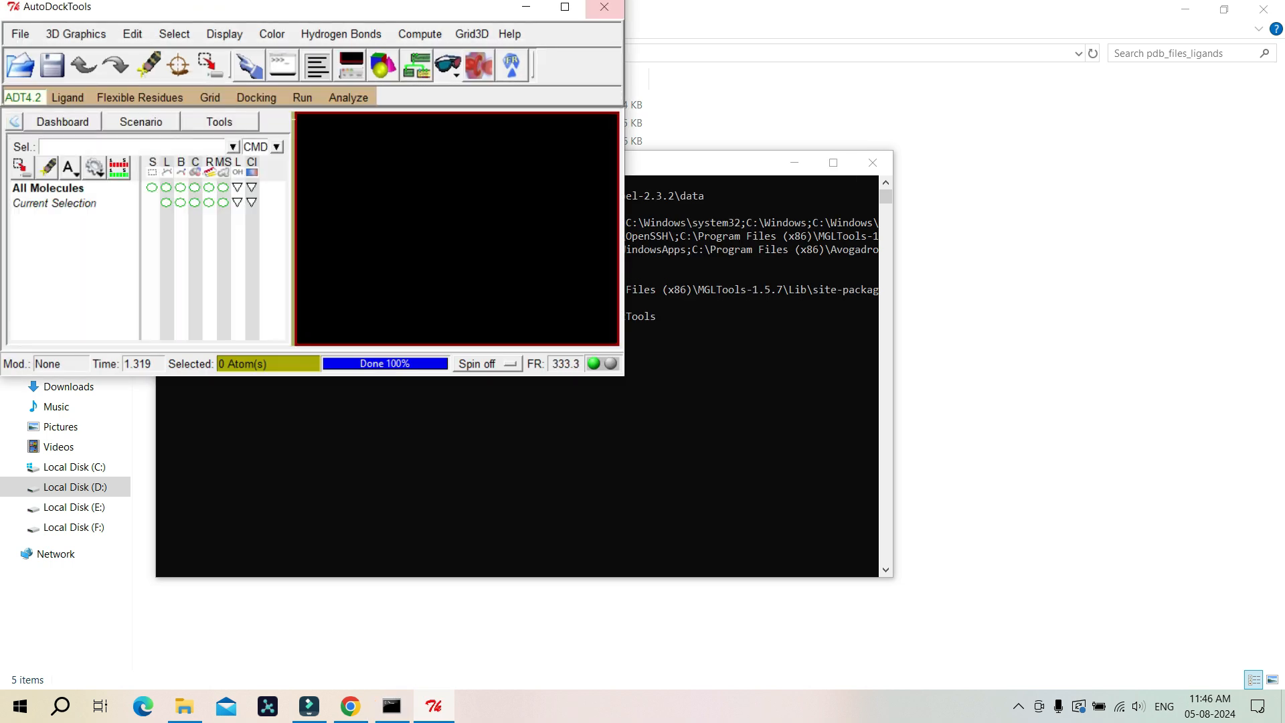
click(565, 7)
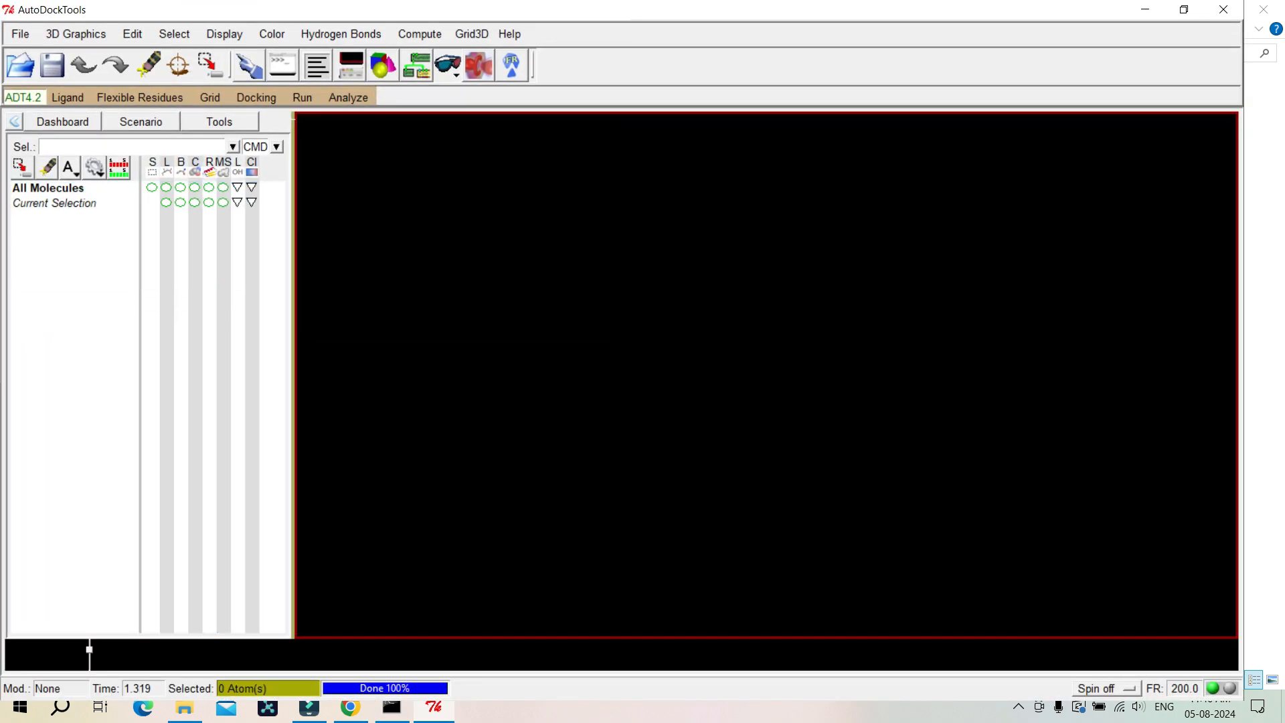
Step: Set the AutoDockTools startup directory to the pdb_files_ligands folder path copied from the file explorer, then dismiss the preferences
click(20, 34)
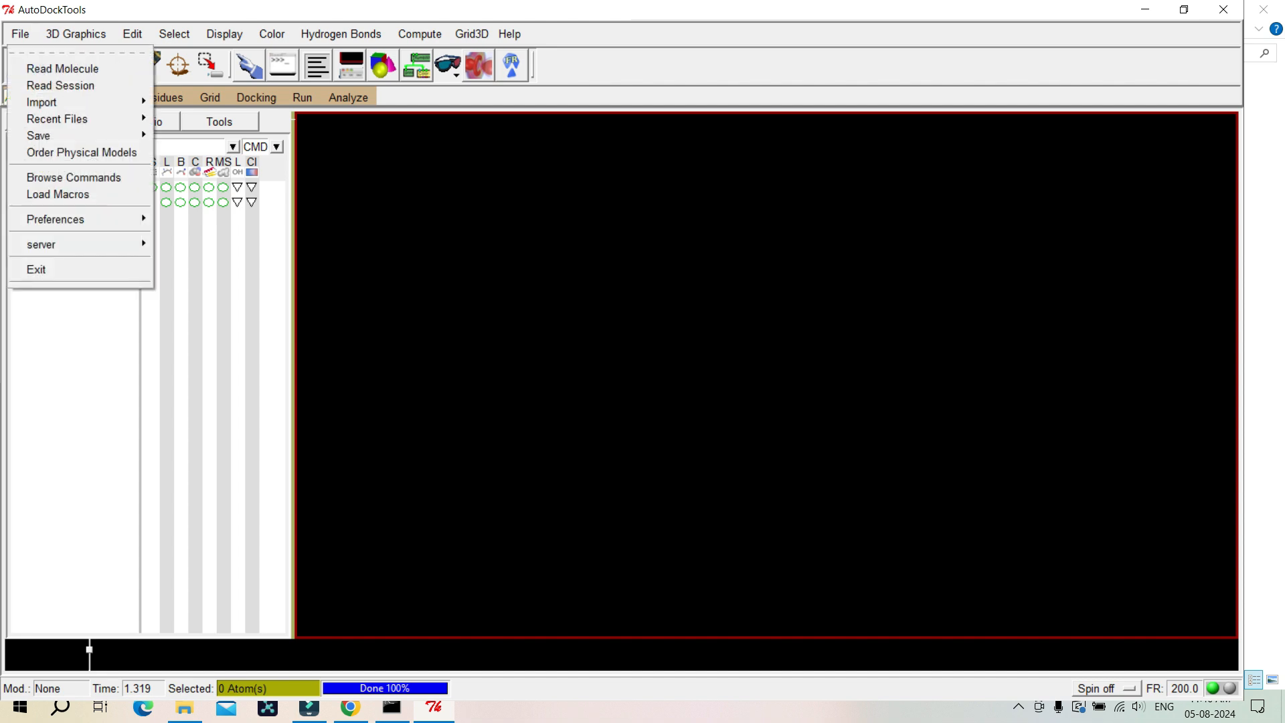
mouse_move(56, 219)
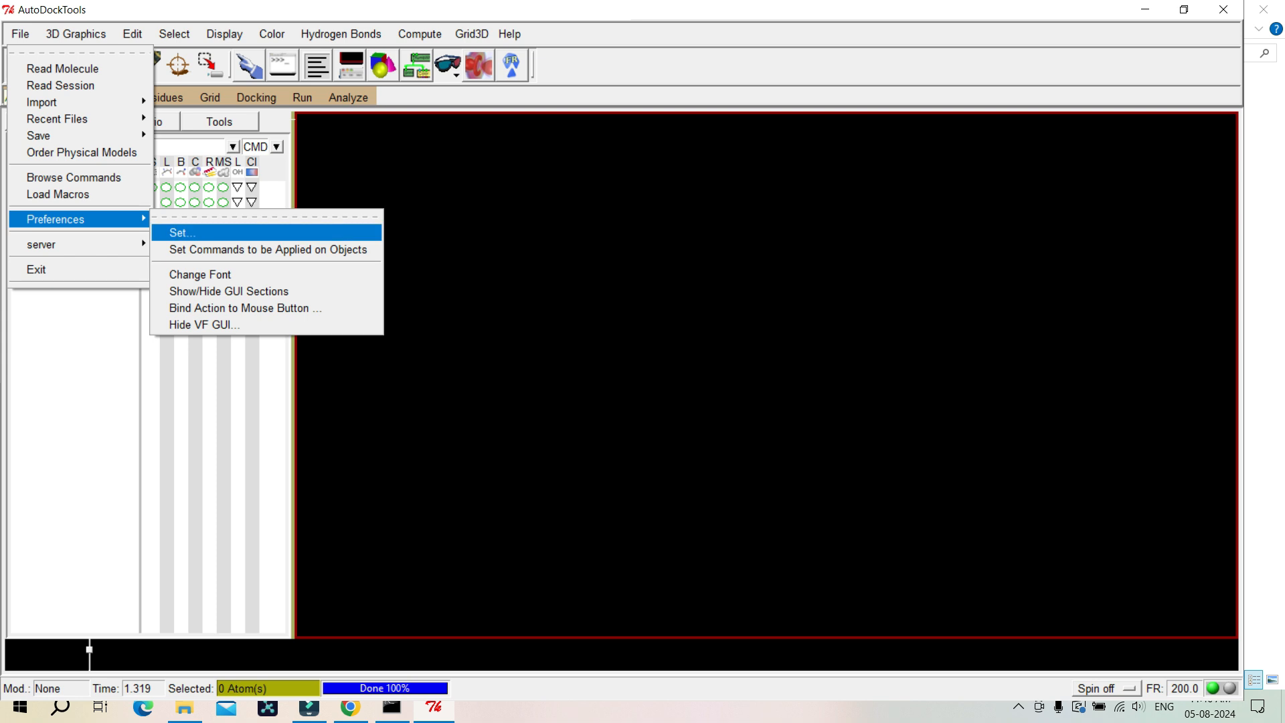
click(182, 233)
double_click(100, 239)
key(BackSpace)
key(alt+Tab)
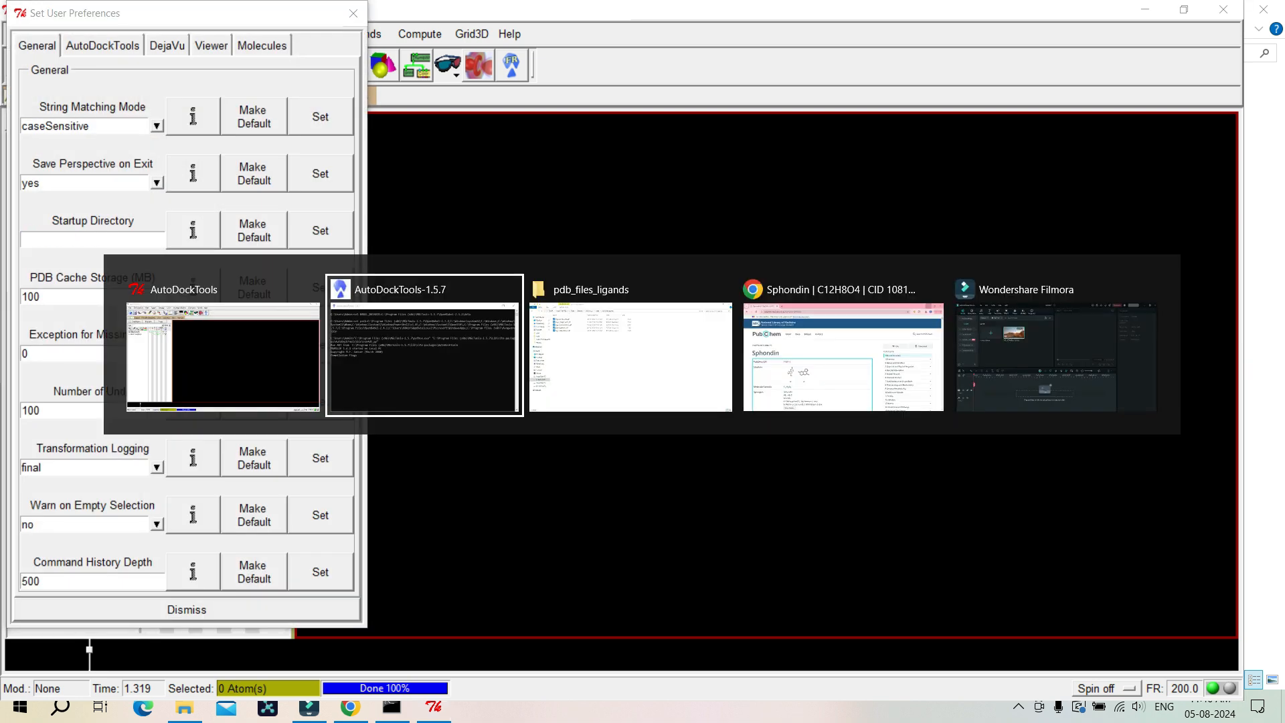
key(alt+Tab)
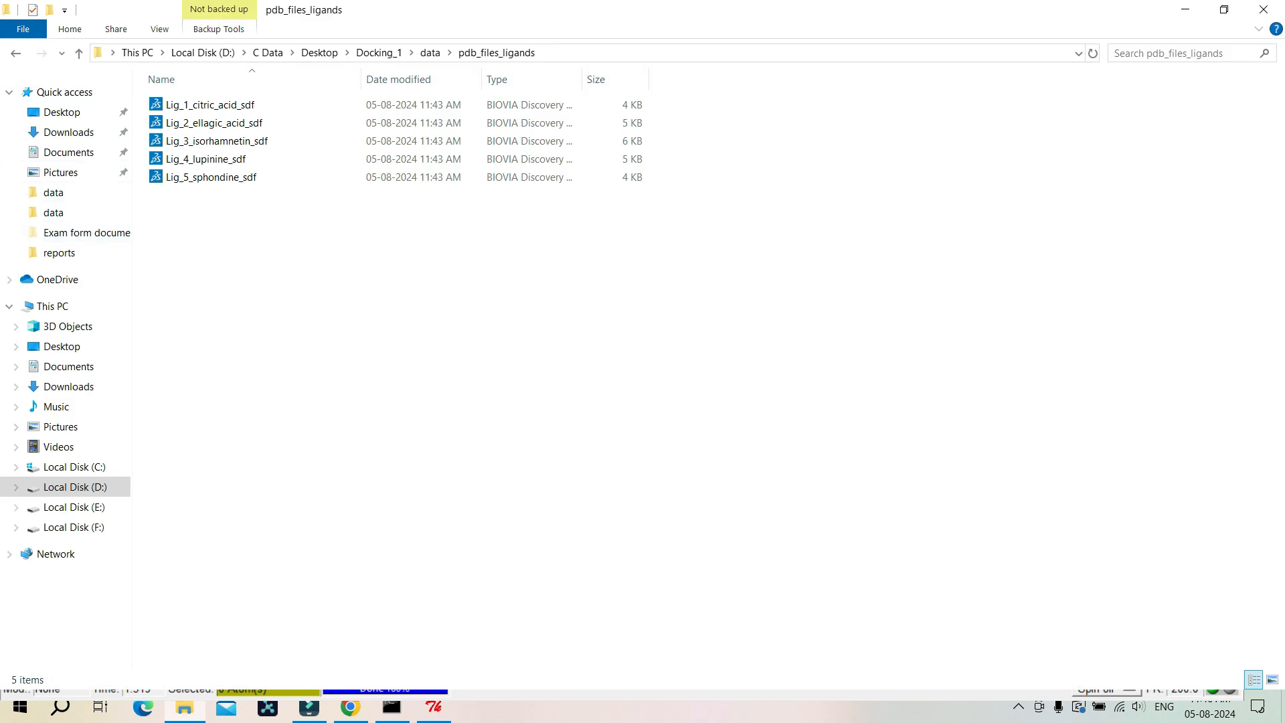
click(588, 53)
key(ctrl+c)
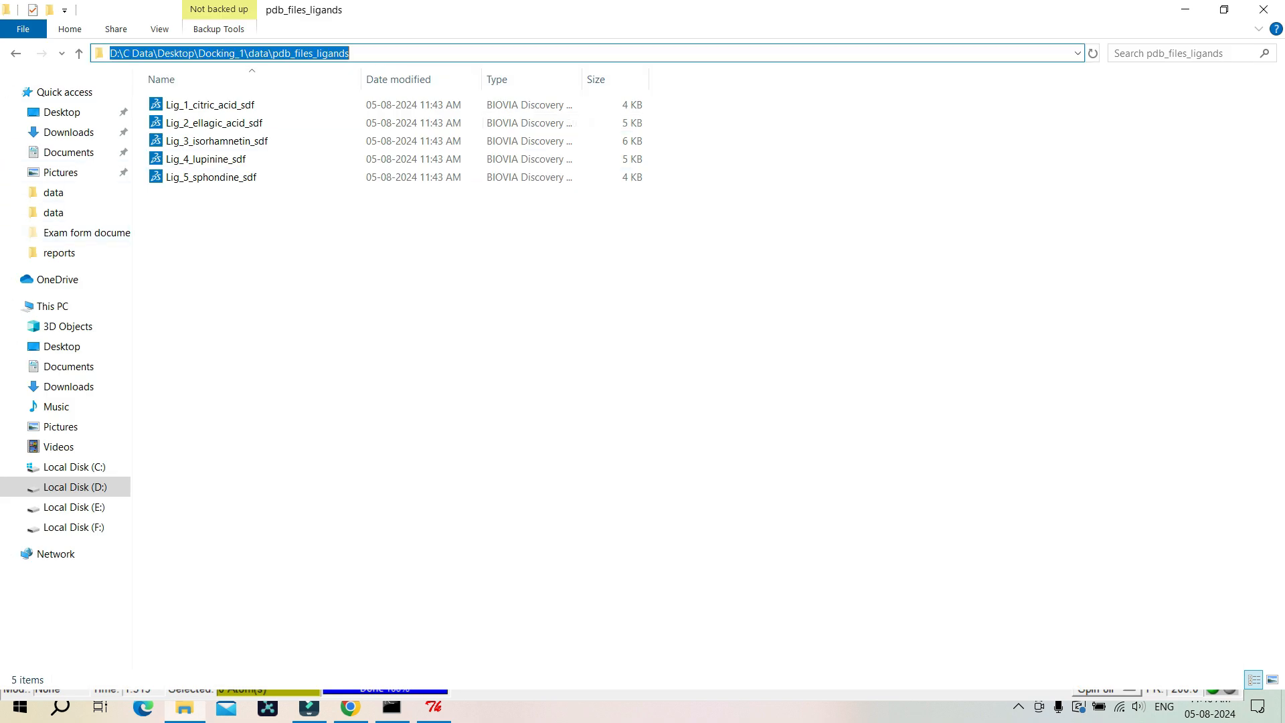
key(alt+Tab)
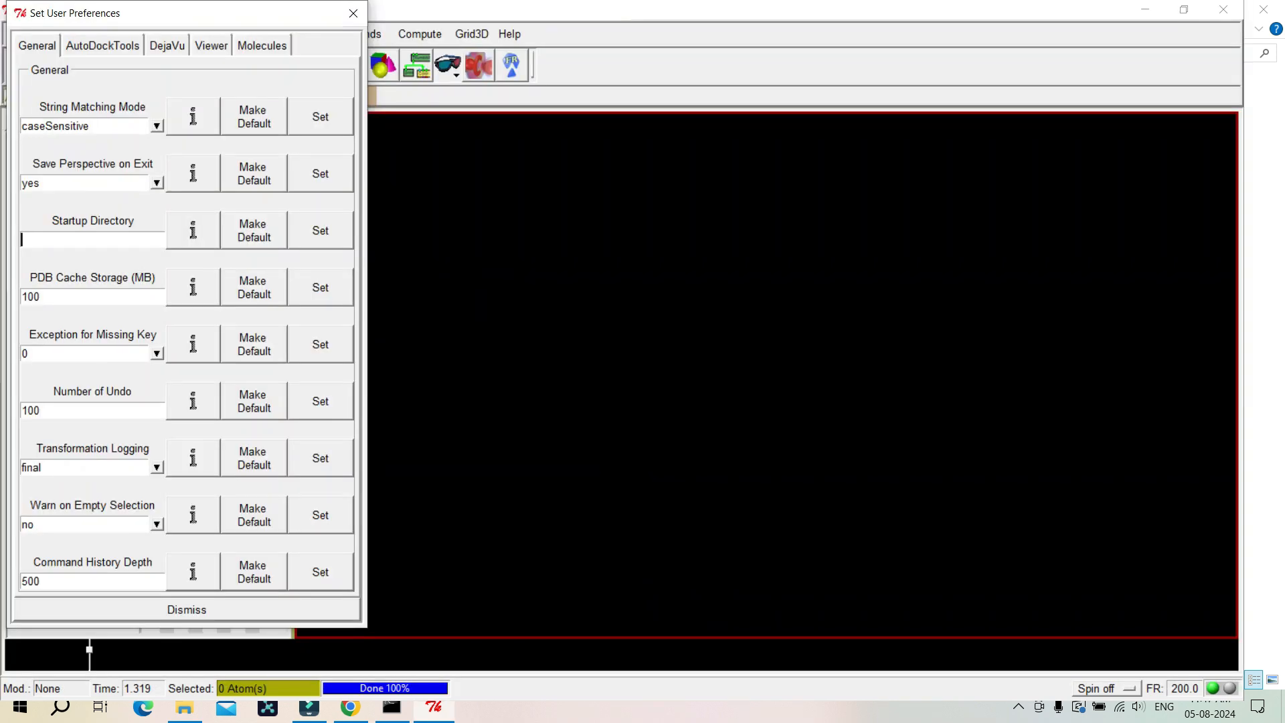
key(ctrl+v)
click(321, 231)
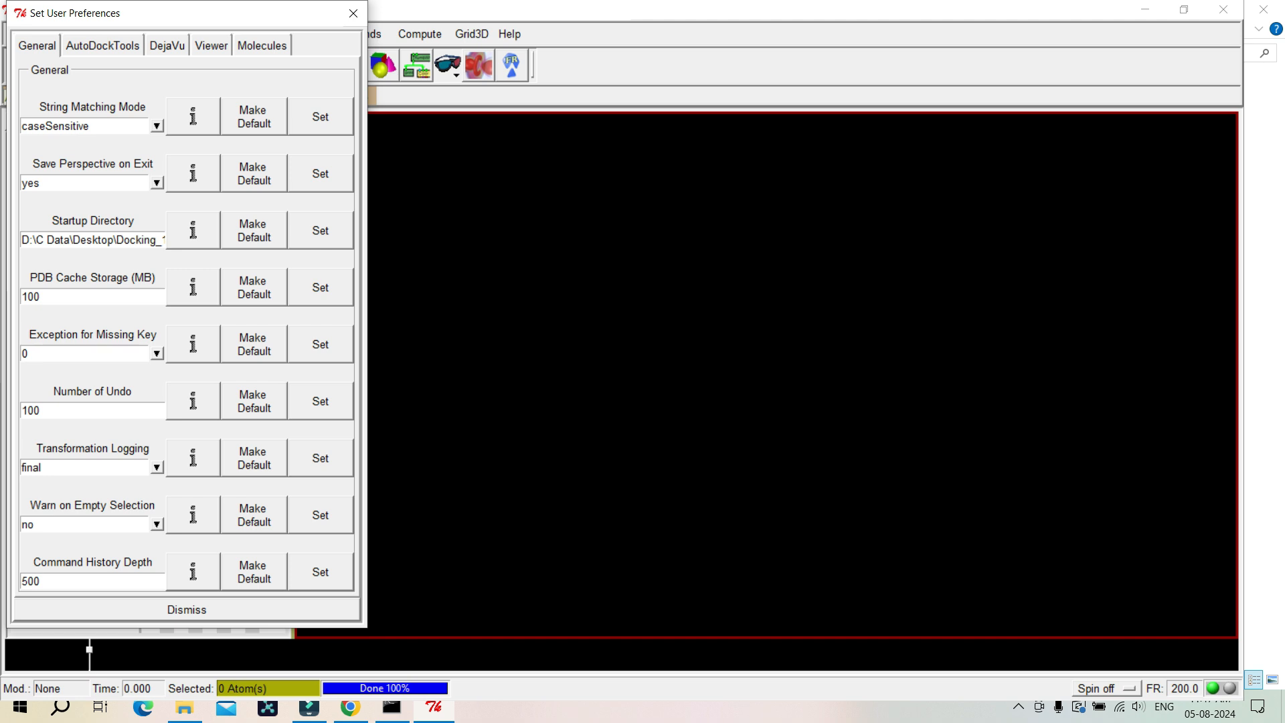
click(187, 609)
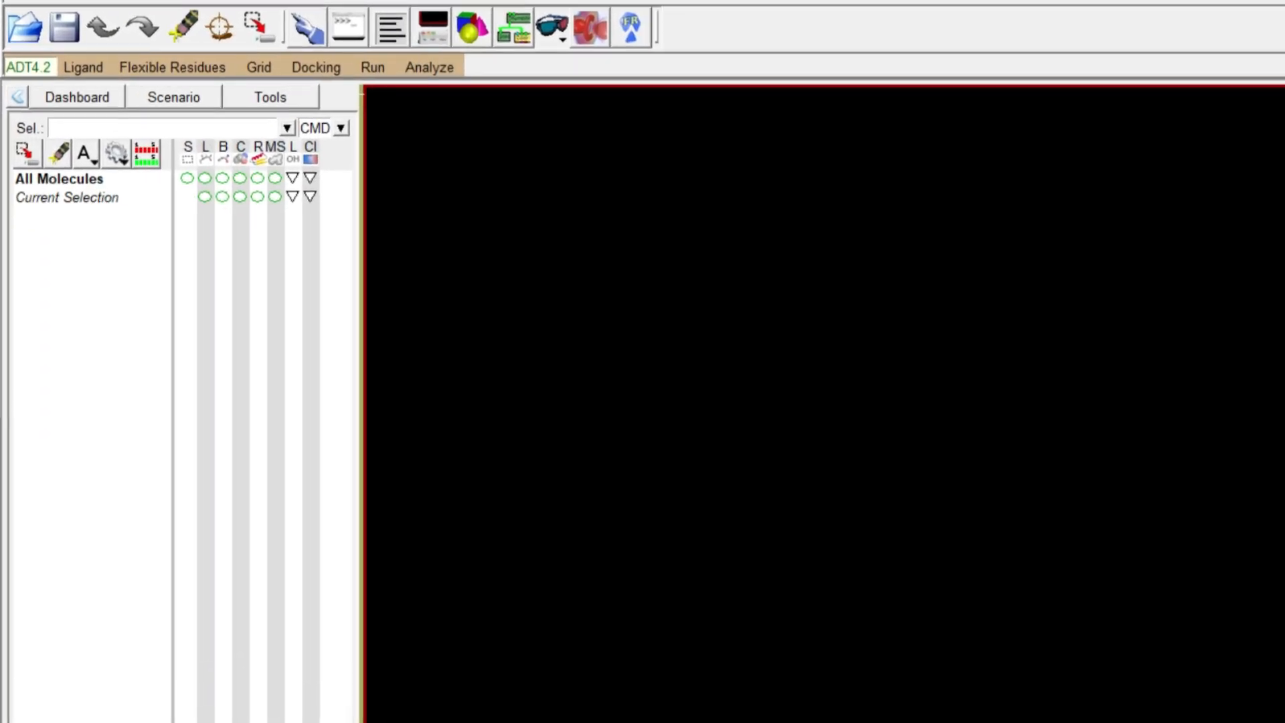
Step: Open the Lig_1_citric_acid_sdf PDB file as the ligand input and acknowledge its setup summary
click(83, 68)
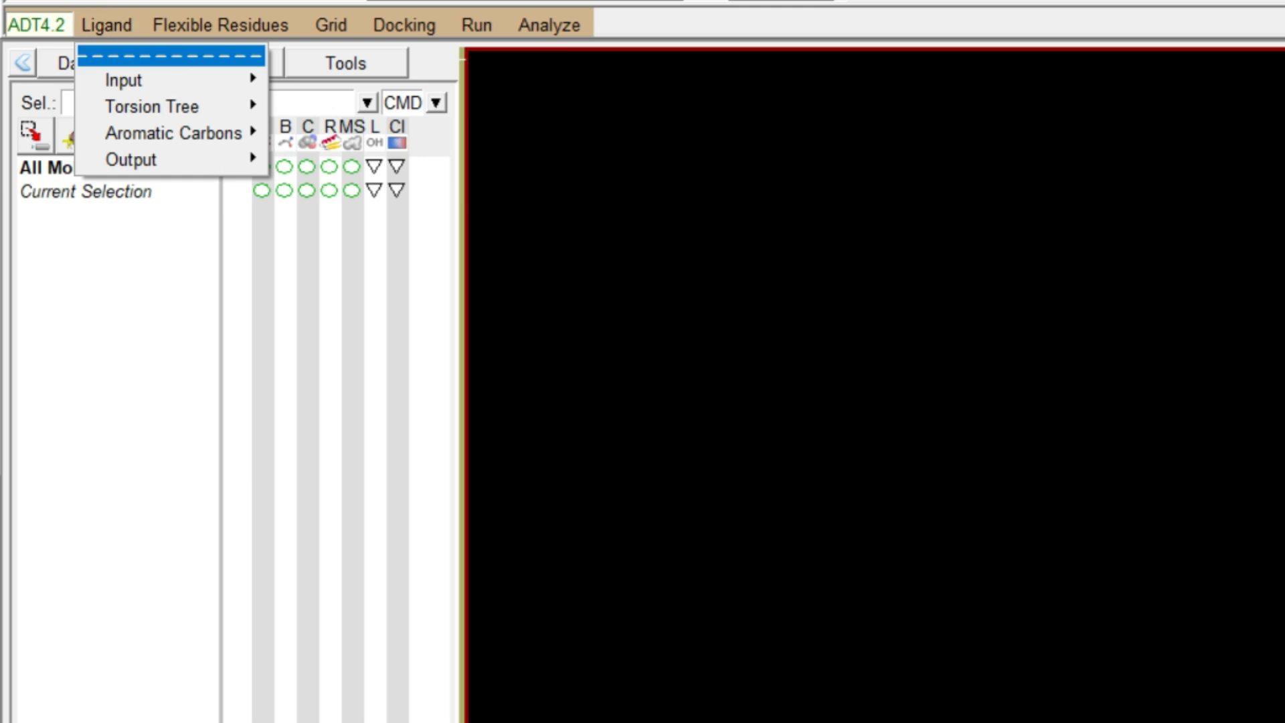
mouse_move(134, 79)
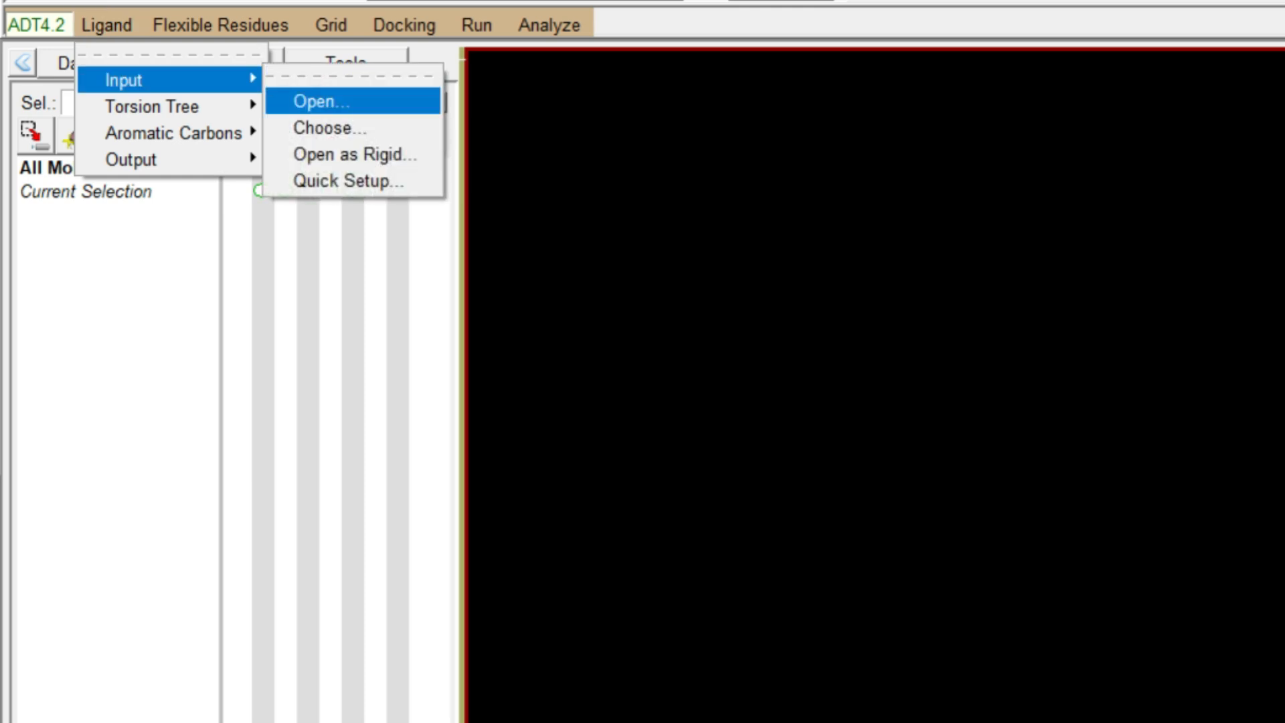
click(320, 101)
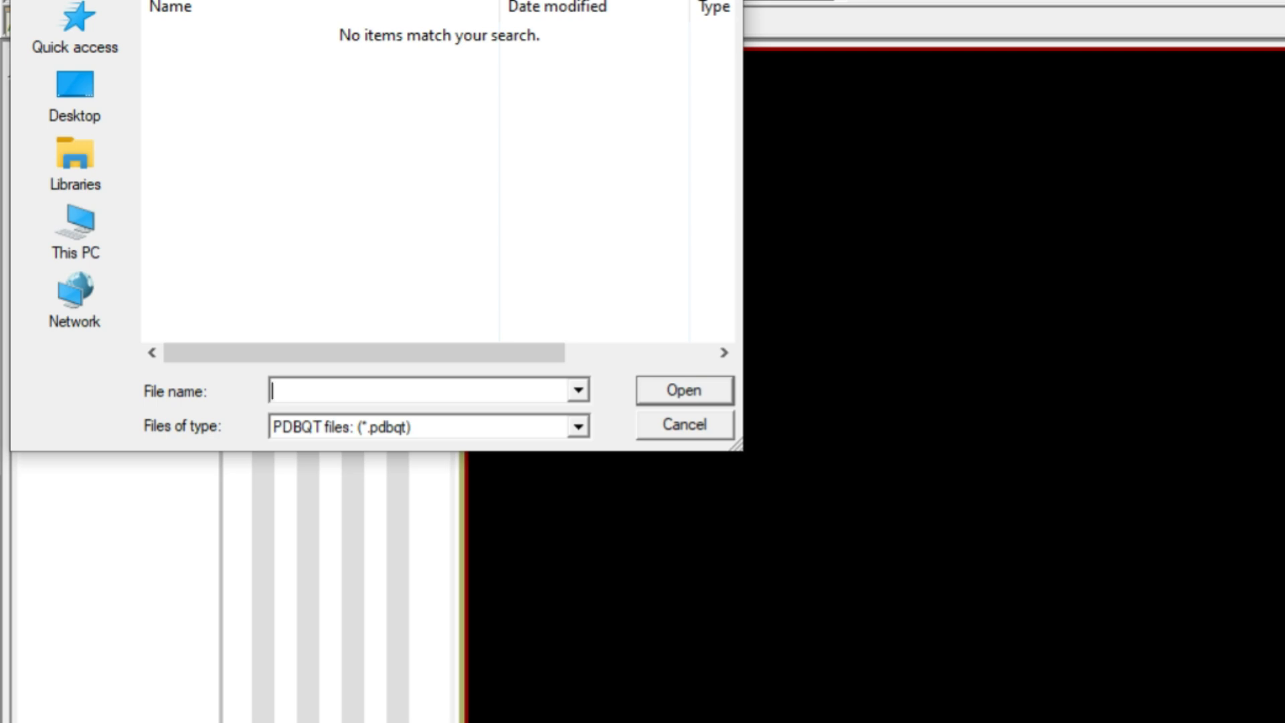
click(578, 426)
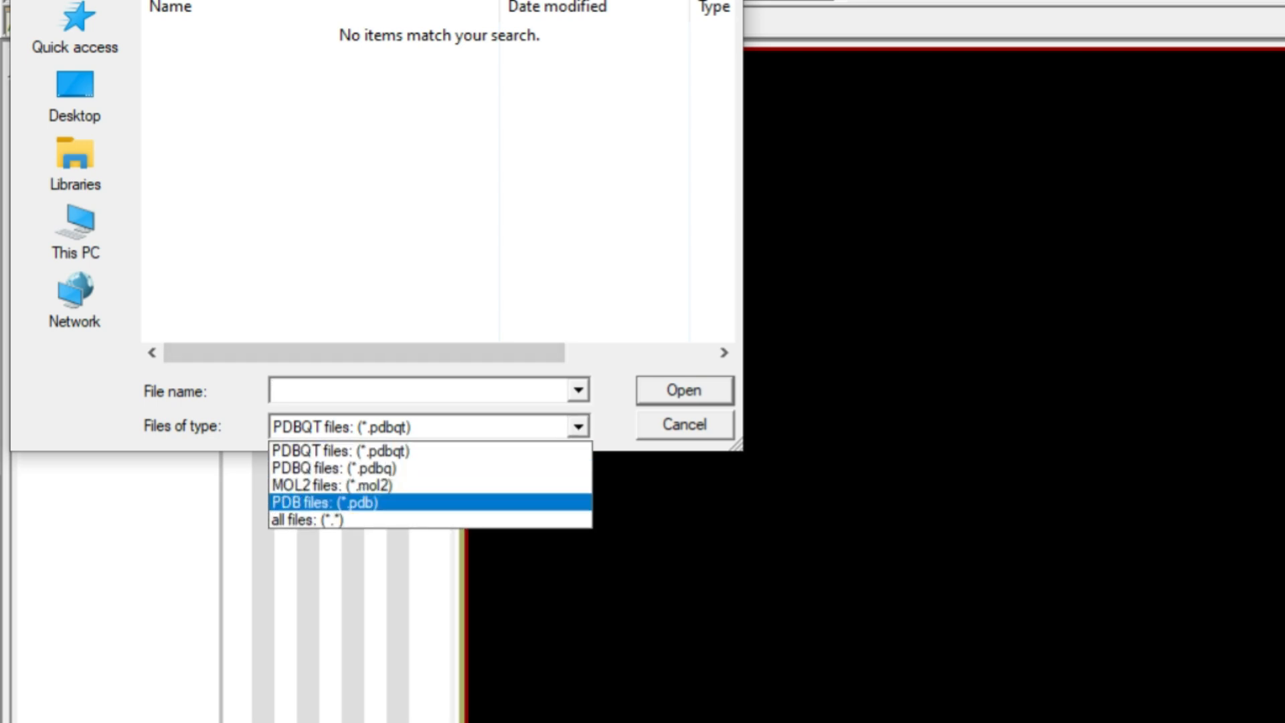
click(429, 503)
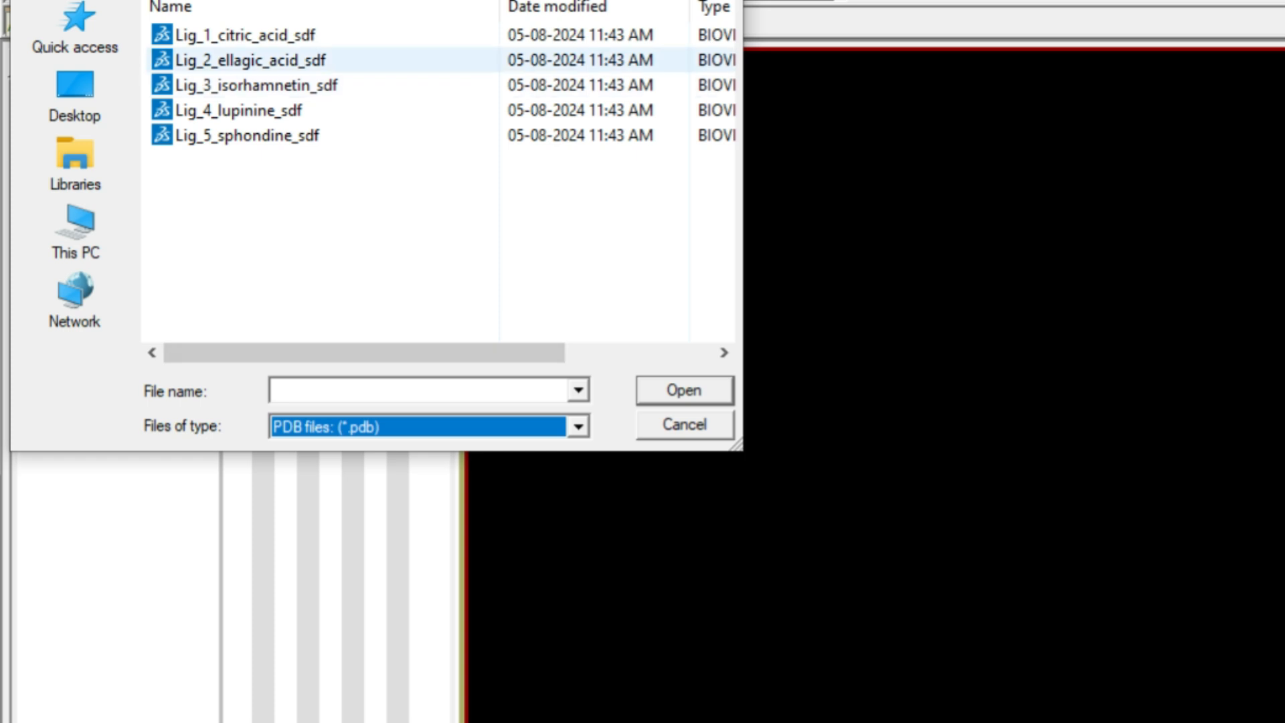
click(245, 35)
key(Return)
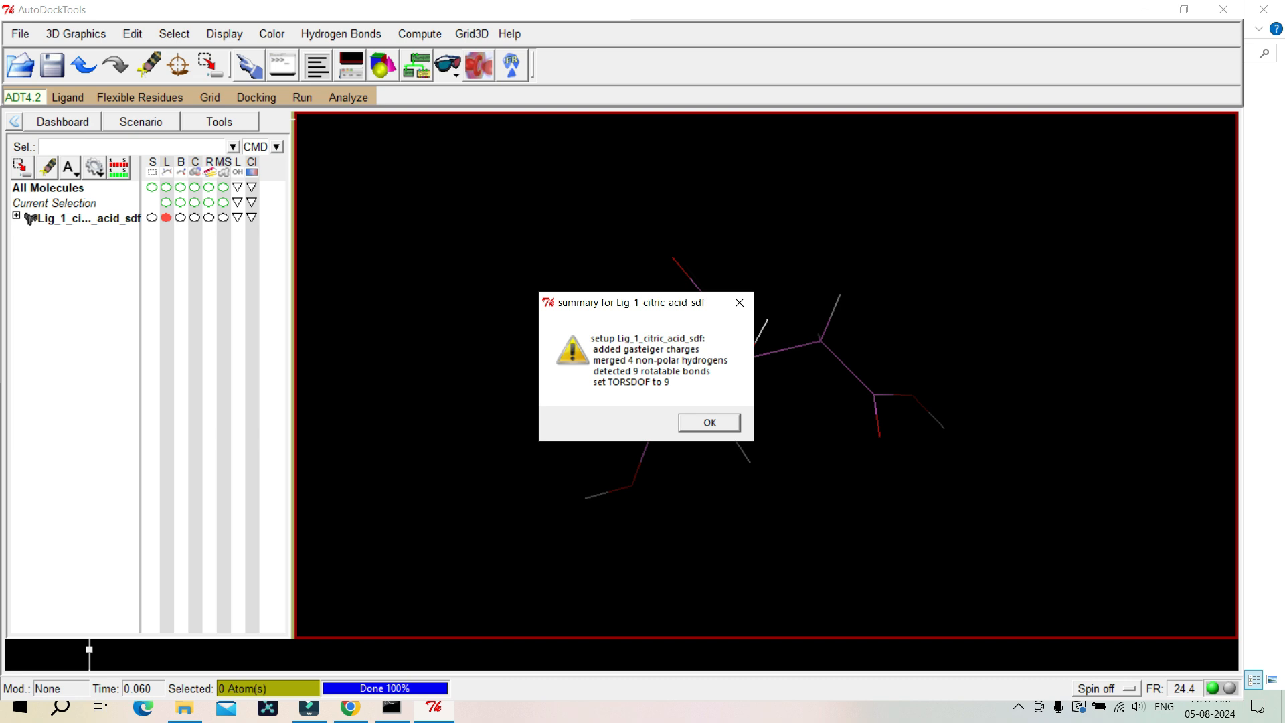
key(Return)
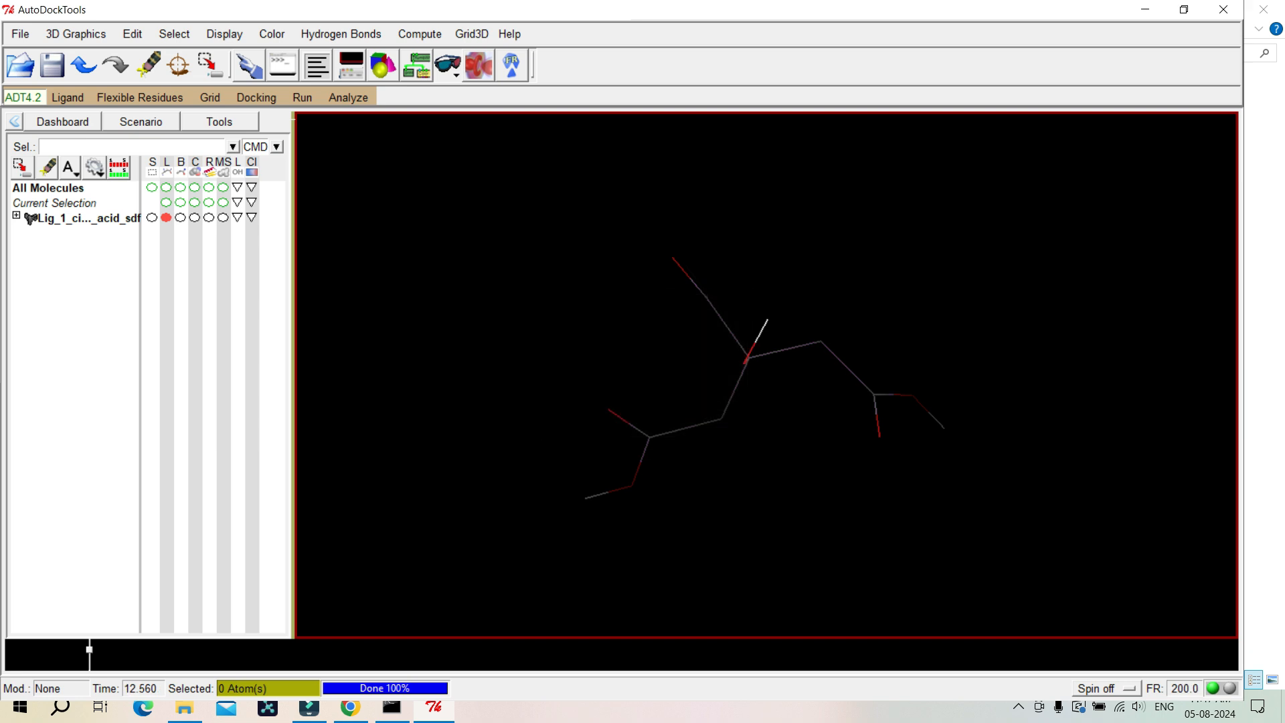
Step: Save the citric acid ligand as a PDBQT file named Lig_1_citric_acid_pdbqt in the pdb_files_ligands folder
drag(750, 388, 941, 387)
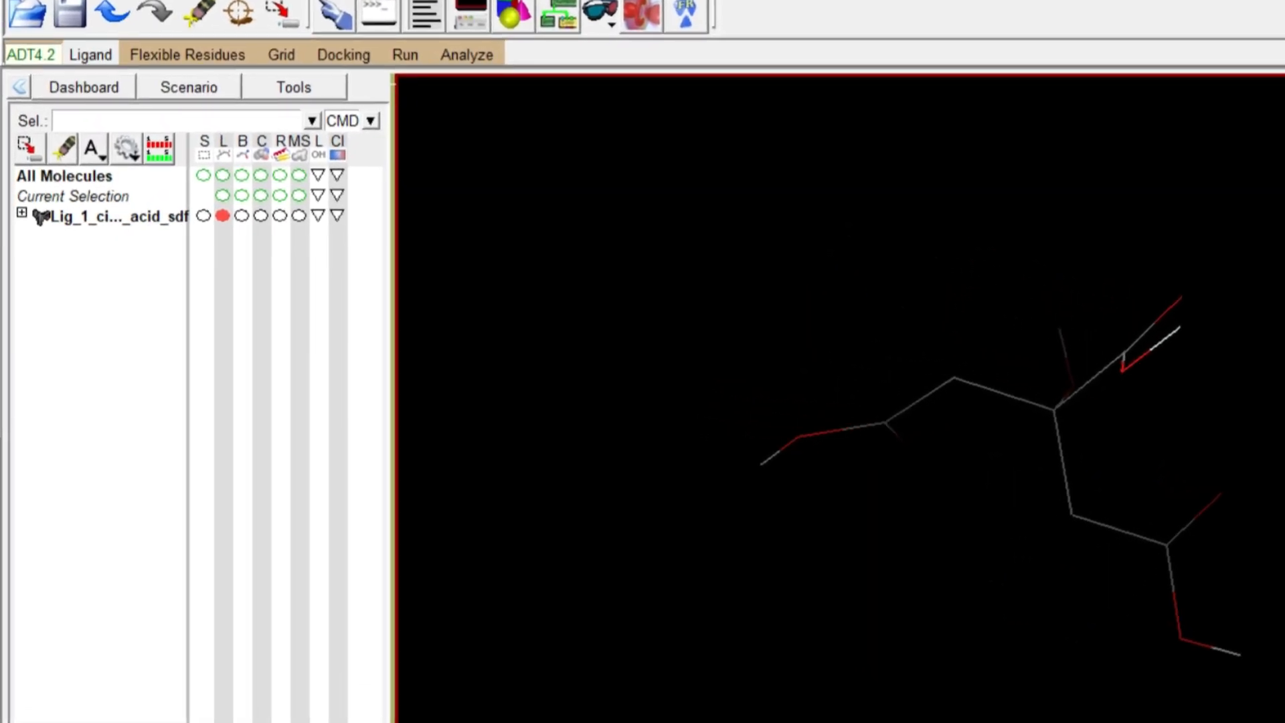
click(90, 55)
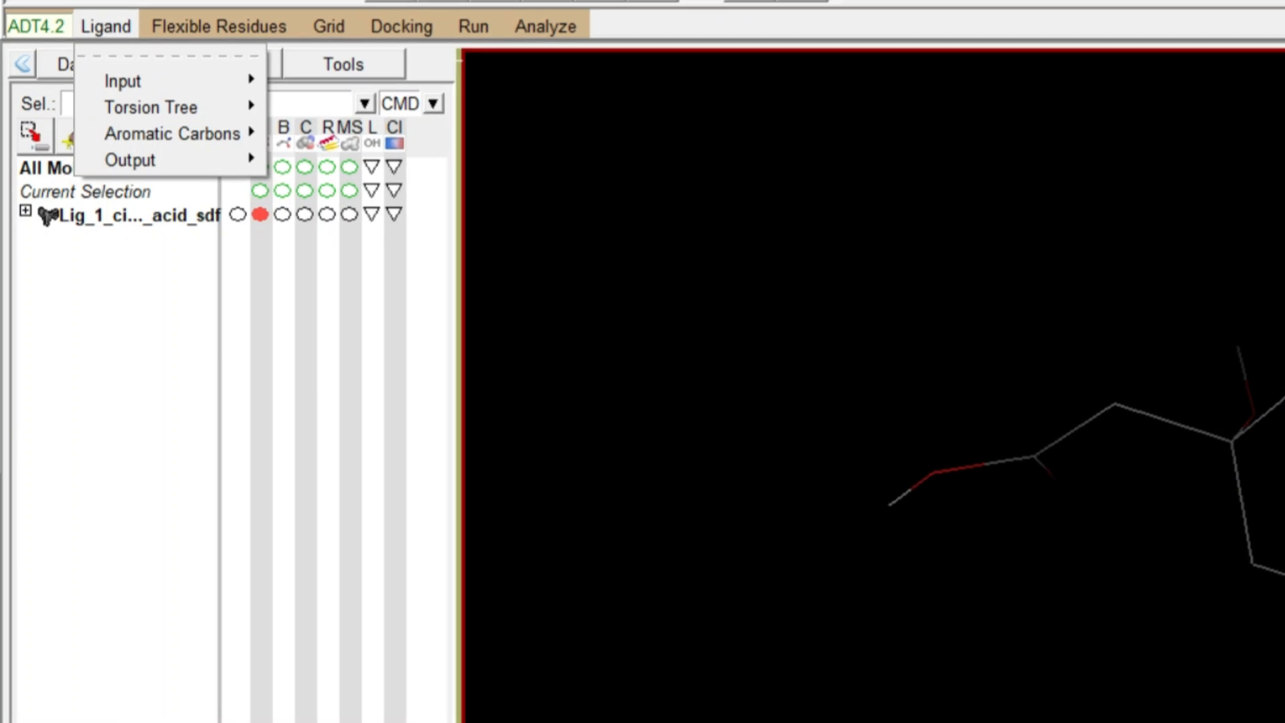
mouse_move(133, 159)
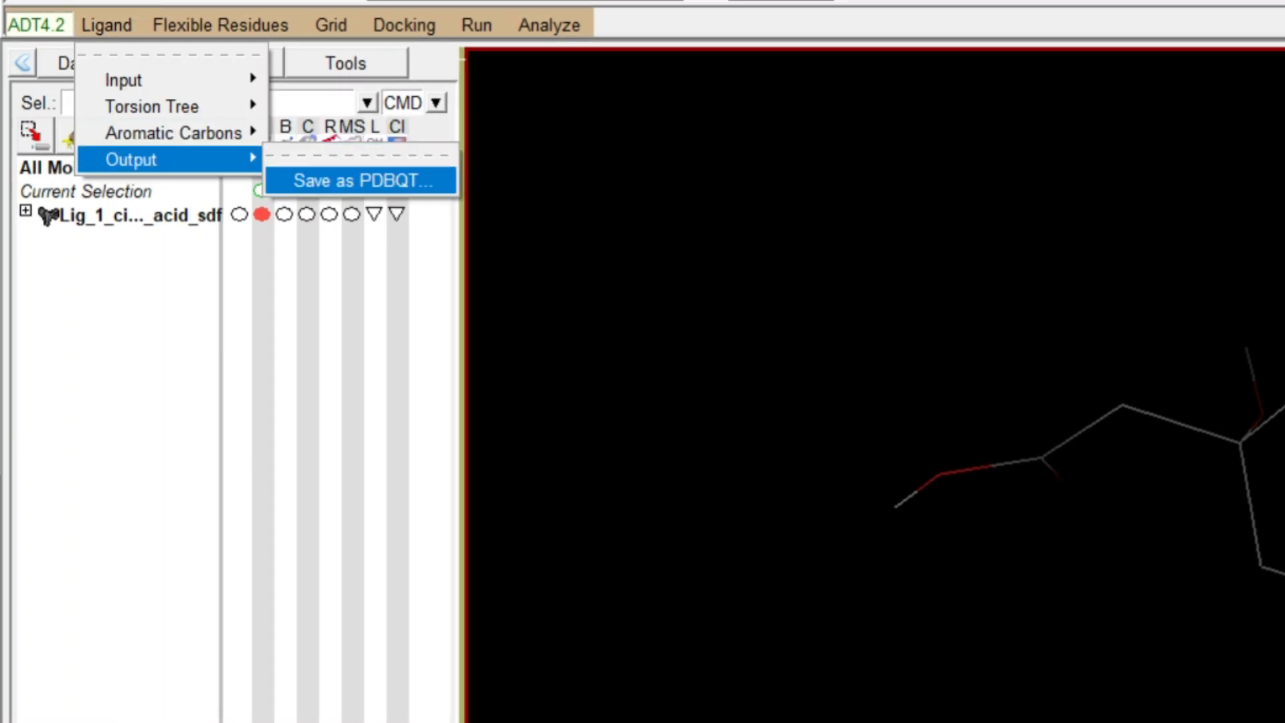
click(361, 180)
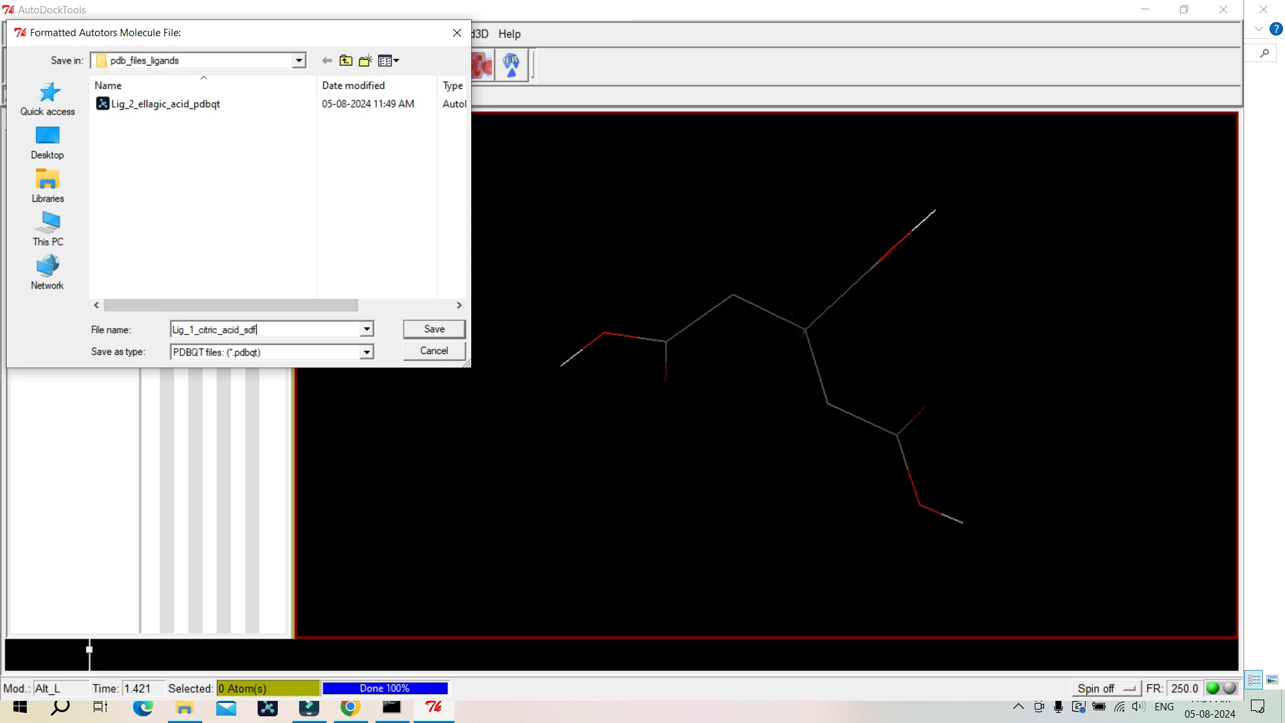
key(BackSpace)
key(BackSpace)
key(BackSpace)
text(pdbqt.pdbqt)
key(Return)
Step: Open the new Lig_1_citric_acid_pdbqt file from the file explorer to check it, then close the viewer
key(alt+Tab)
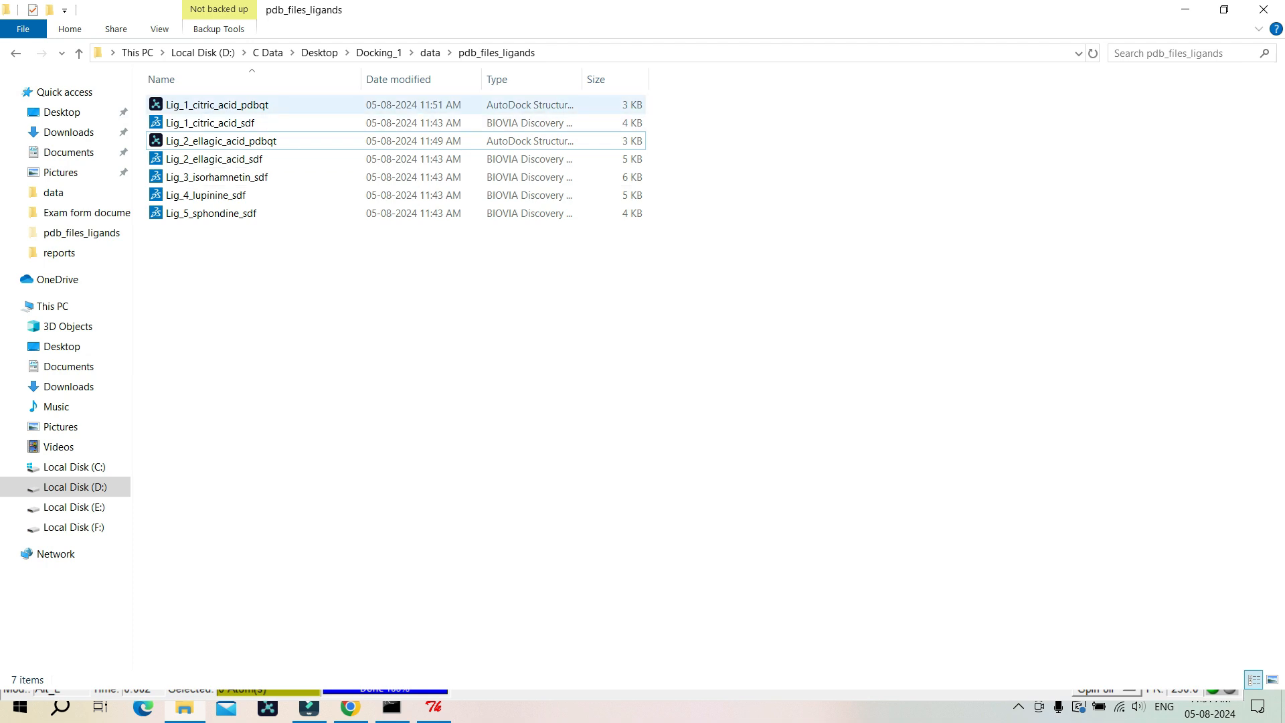
double_click(217, 104)
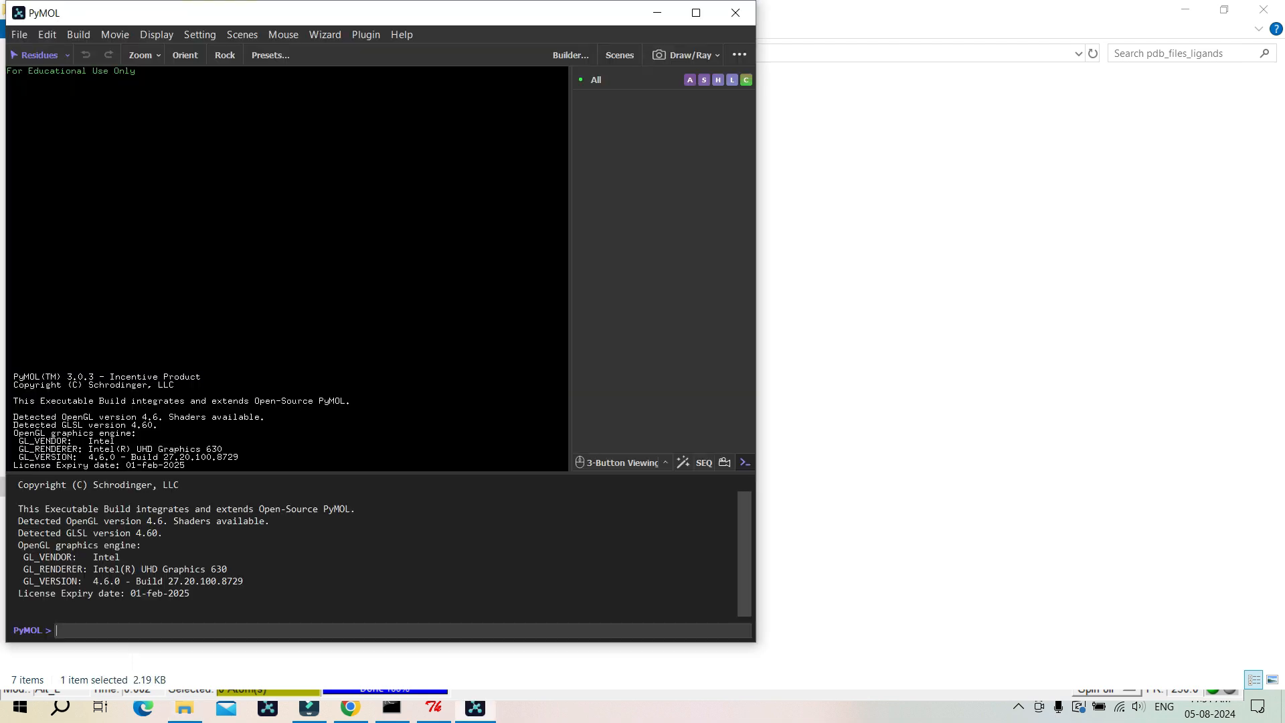
drag(268, 201, 436, 368)
click(735, 13)
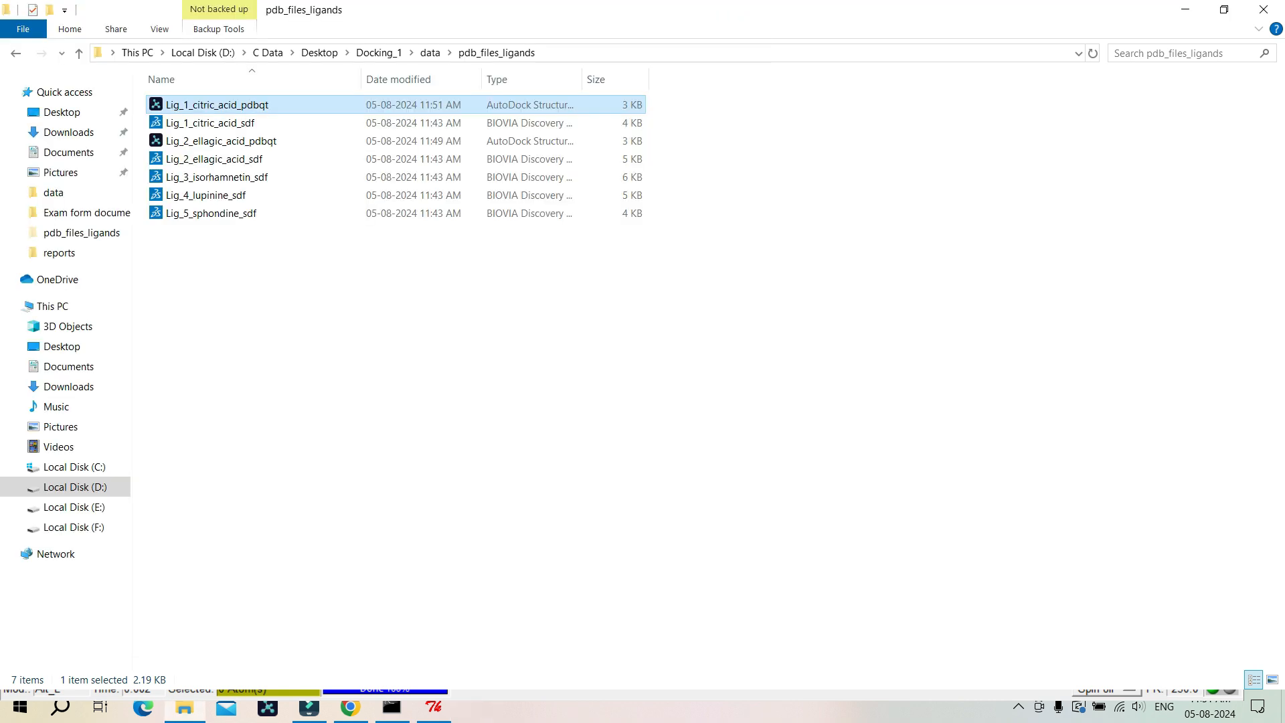
Step: Inspect the properties of the Lig_1_citric_acid_pdbqt file
right_click(609, 106)
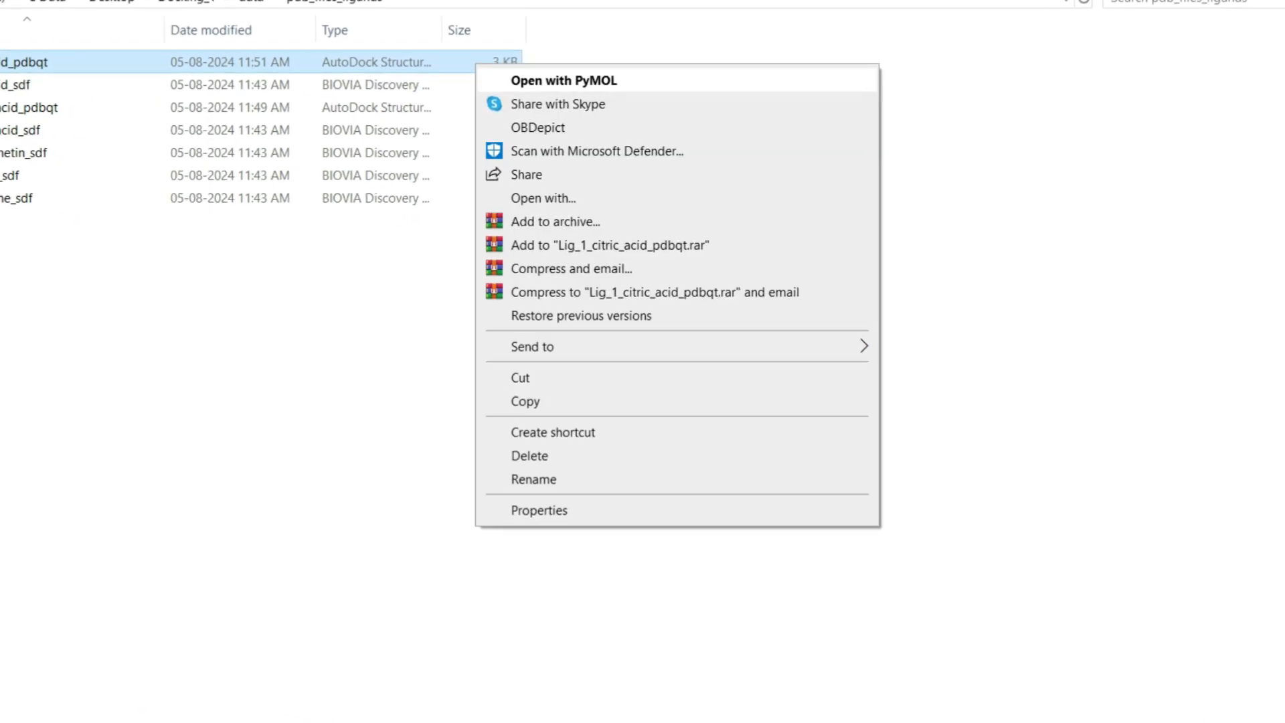
click(538, 510)
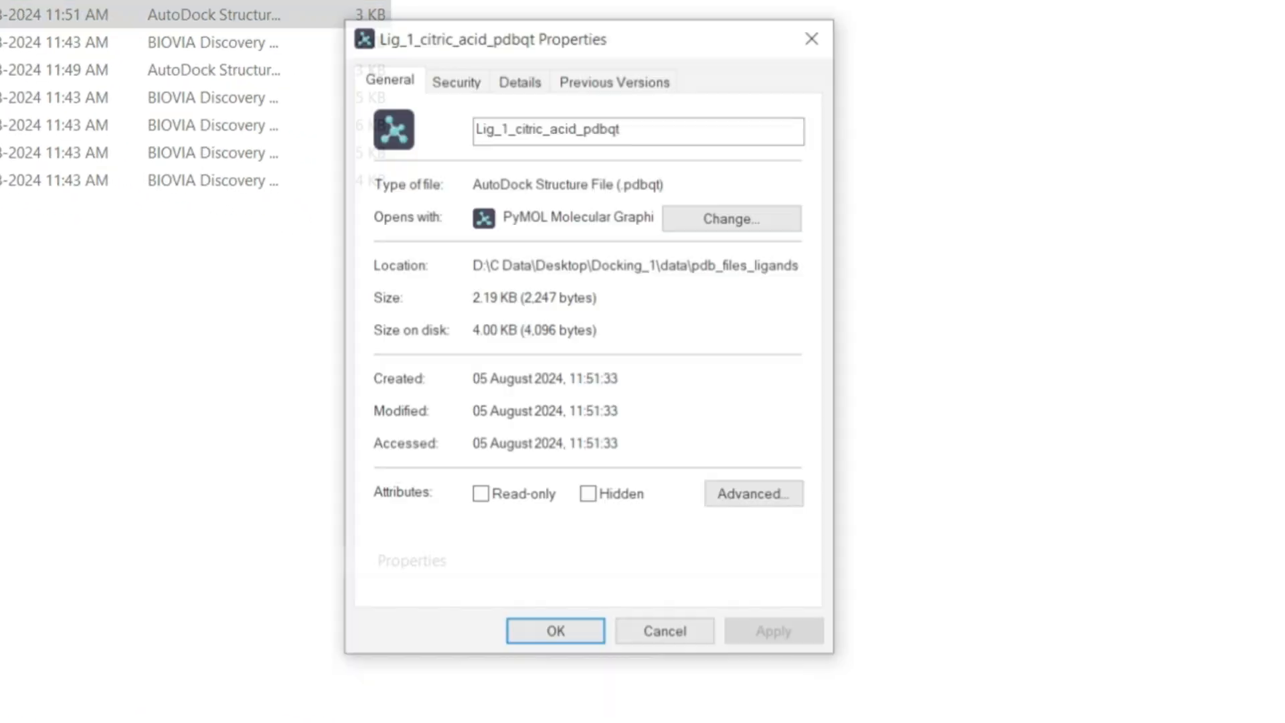
drag(618, 183, 665, 183)
click(555, 634)
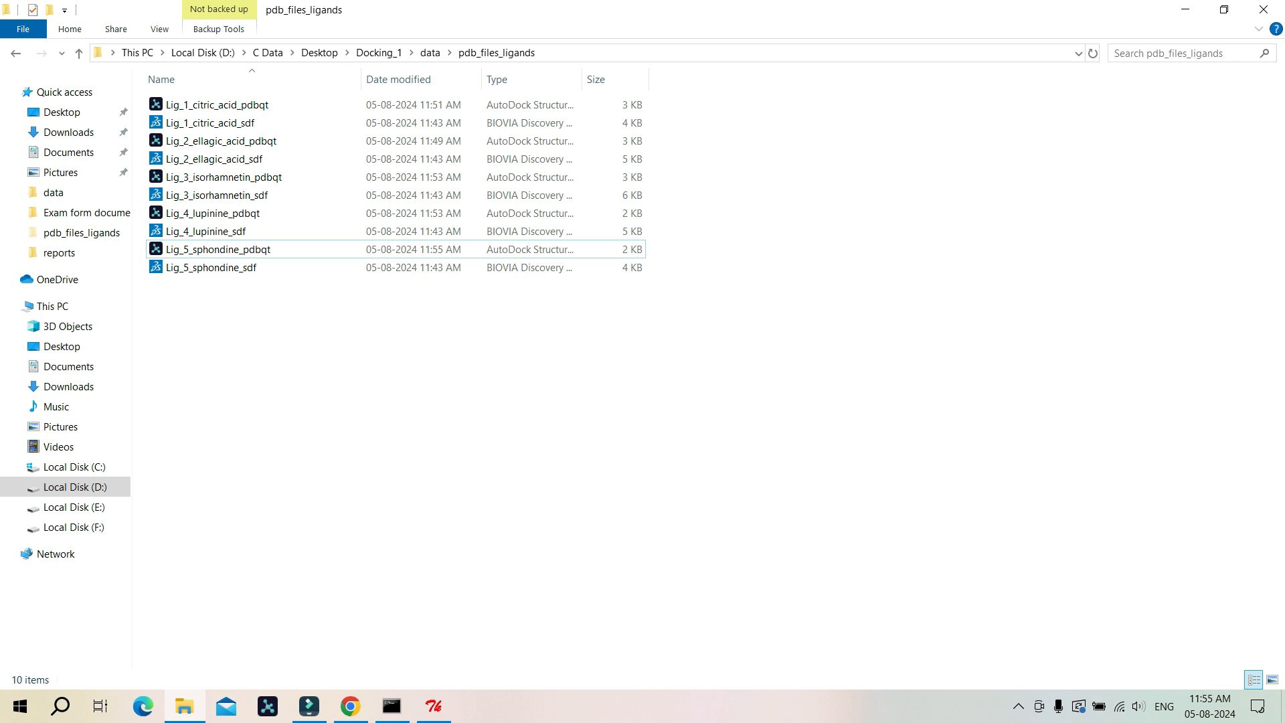
Step: Delete the five ligand _sdf PDB files from pdb_files_ligands, keeping only the PDBQT files
click(236, 269)
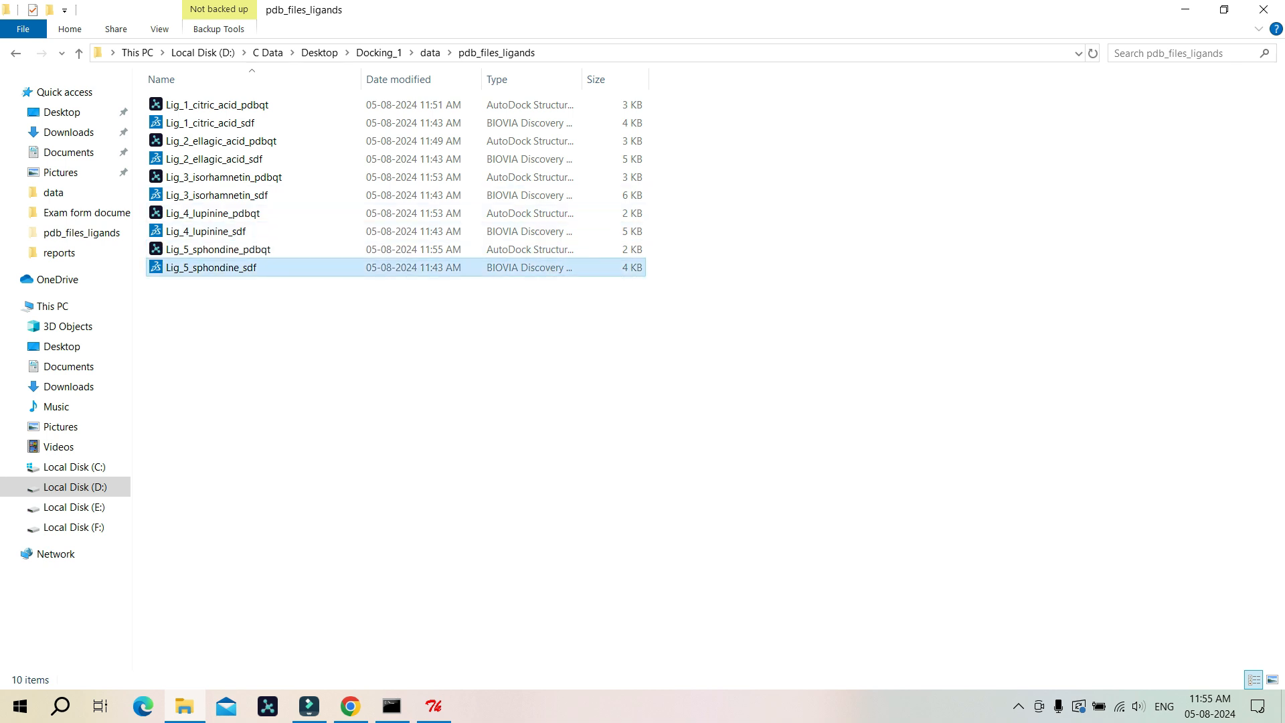
ctrl+click(214, 231)
ctrl+click(221, 195)
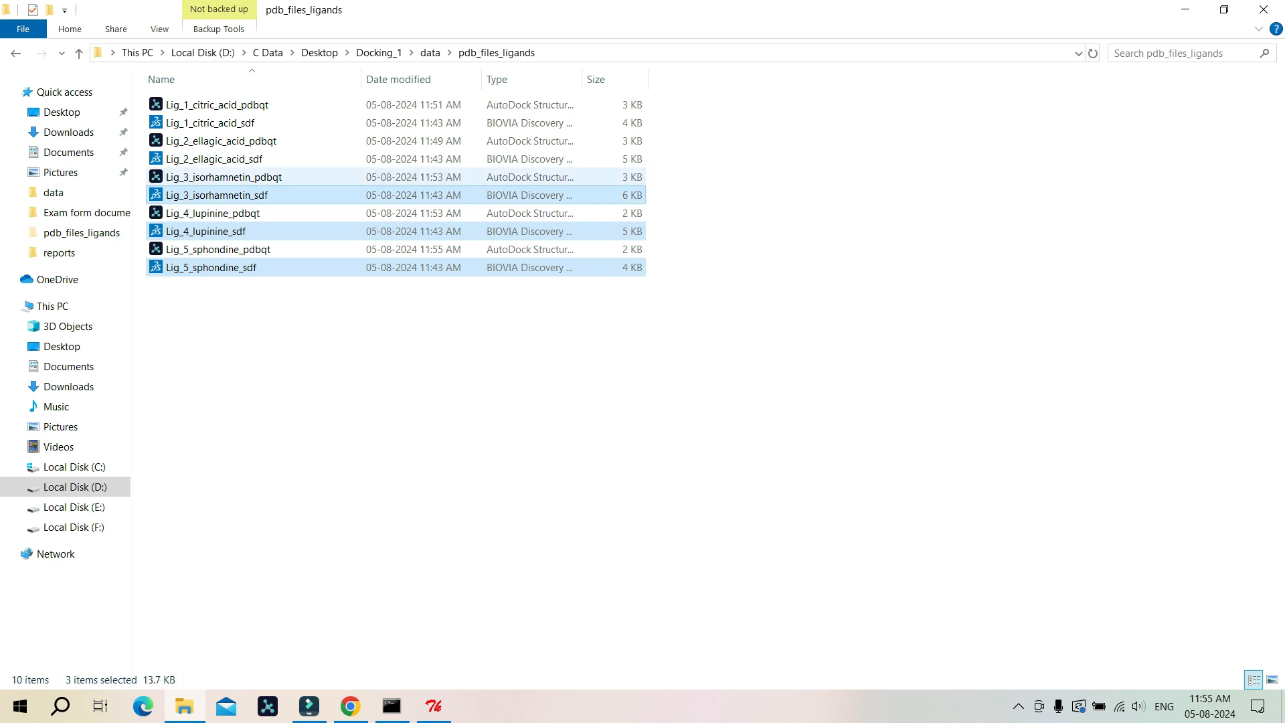
ctrl+click(214, 158)
ctrl+click(210, 122)
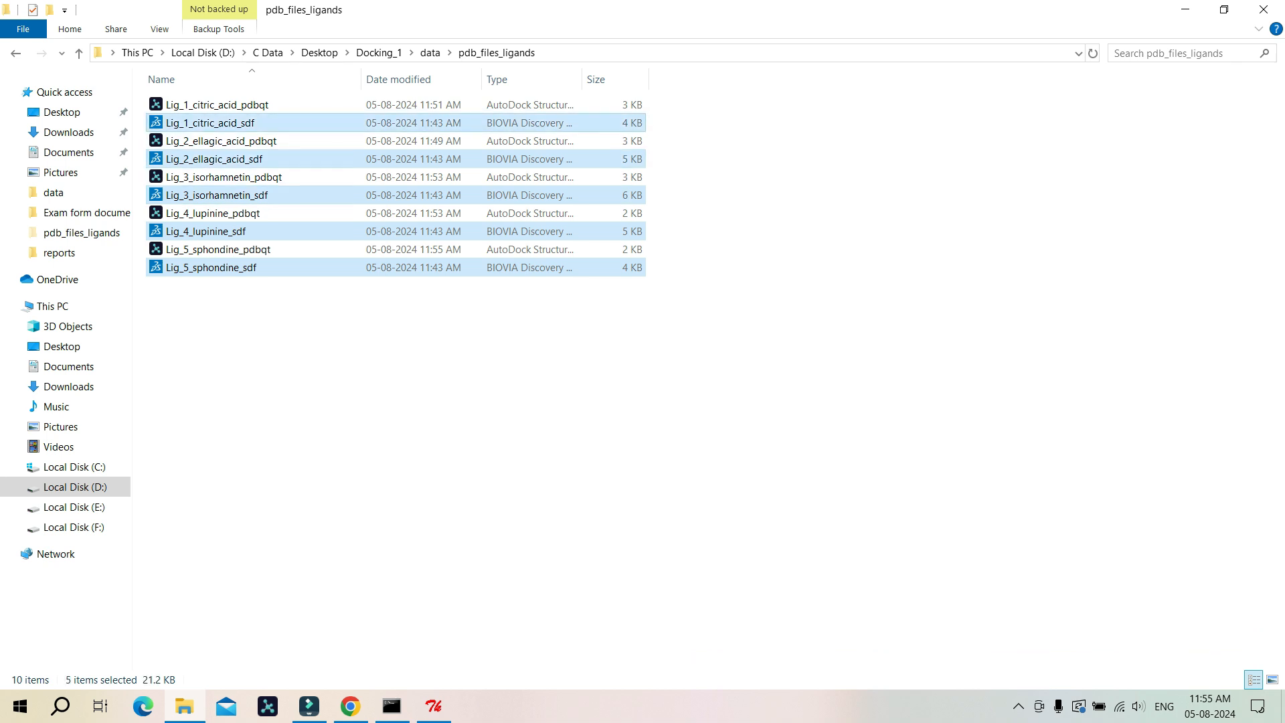
key(Delete)
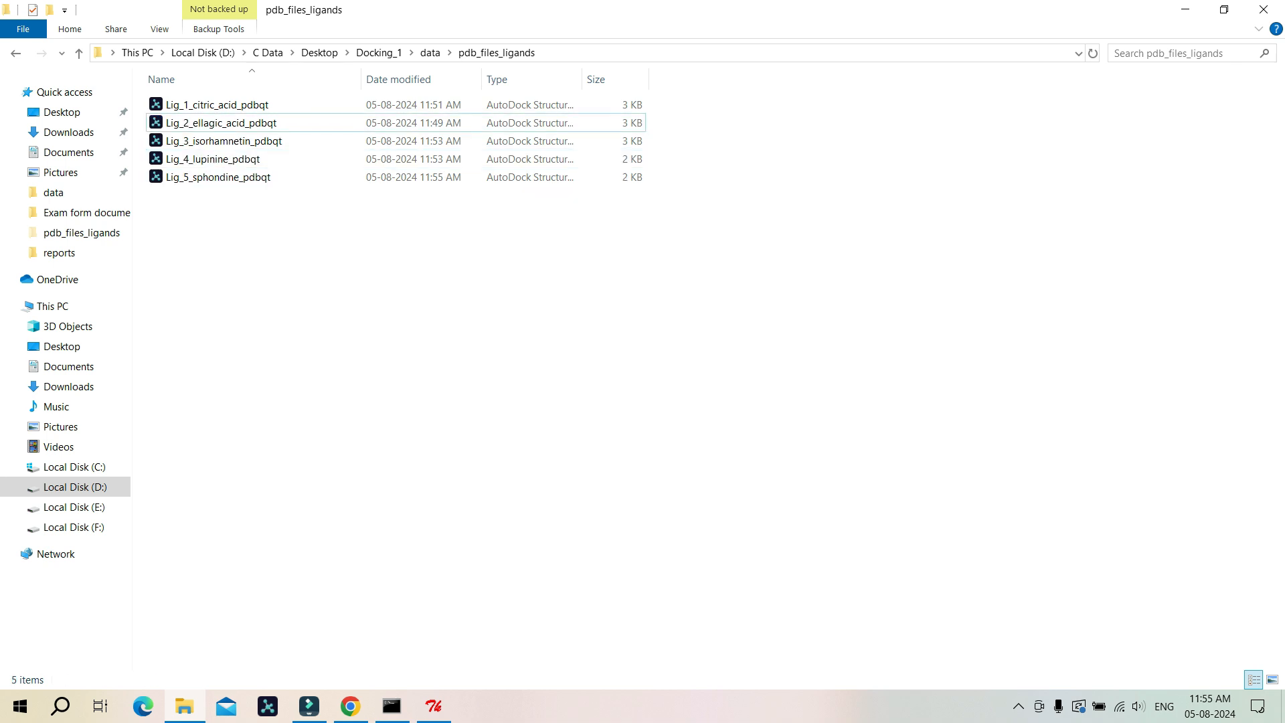
Step: Review the remaining files, browsing up to the data folder and back into pdb_files_ligands
key(ctrl+a)
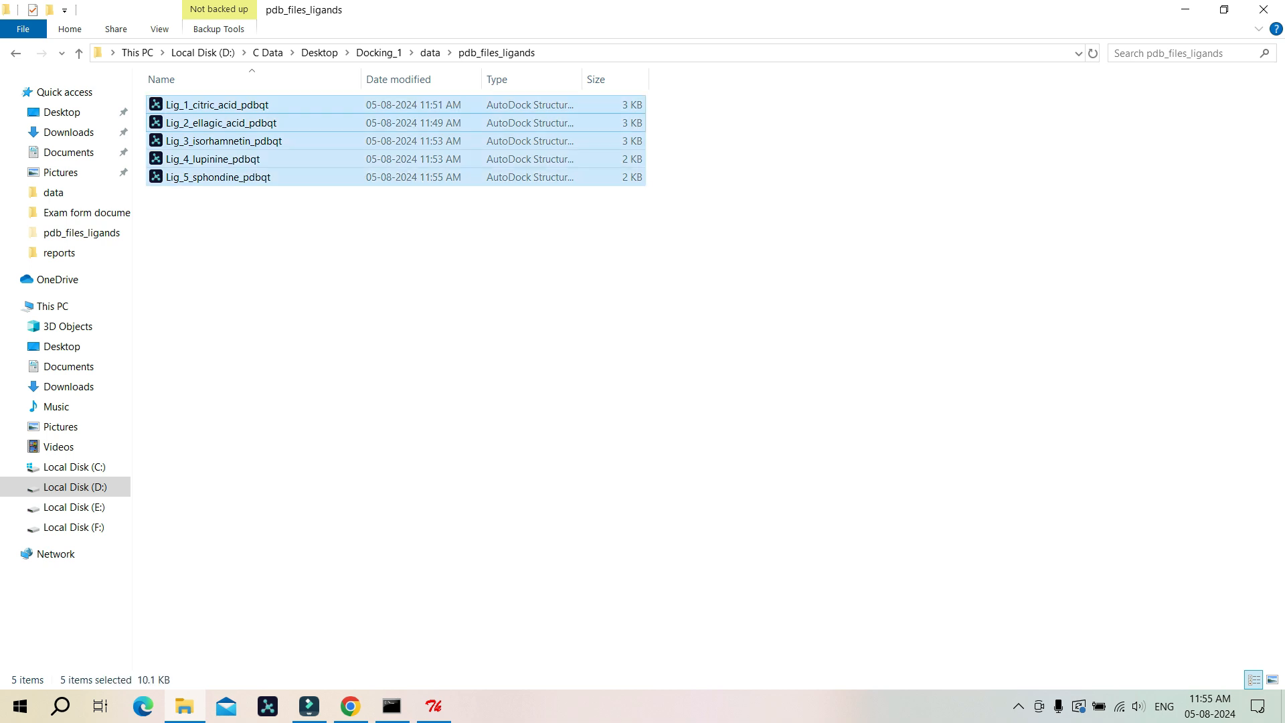
click(429, 321)
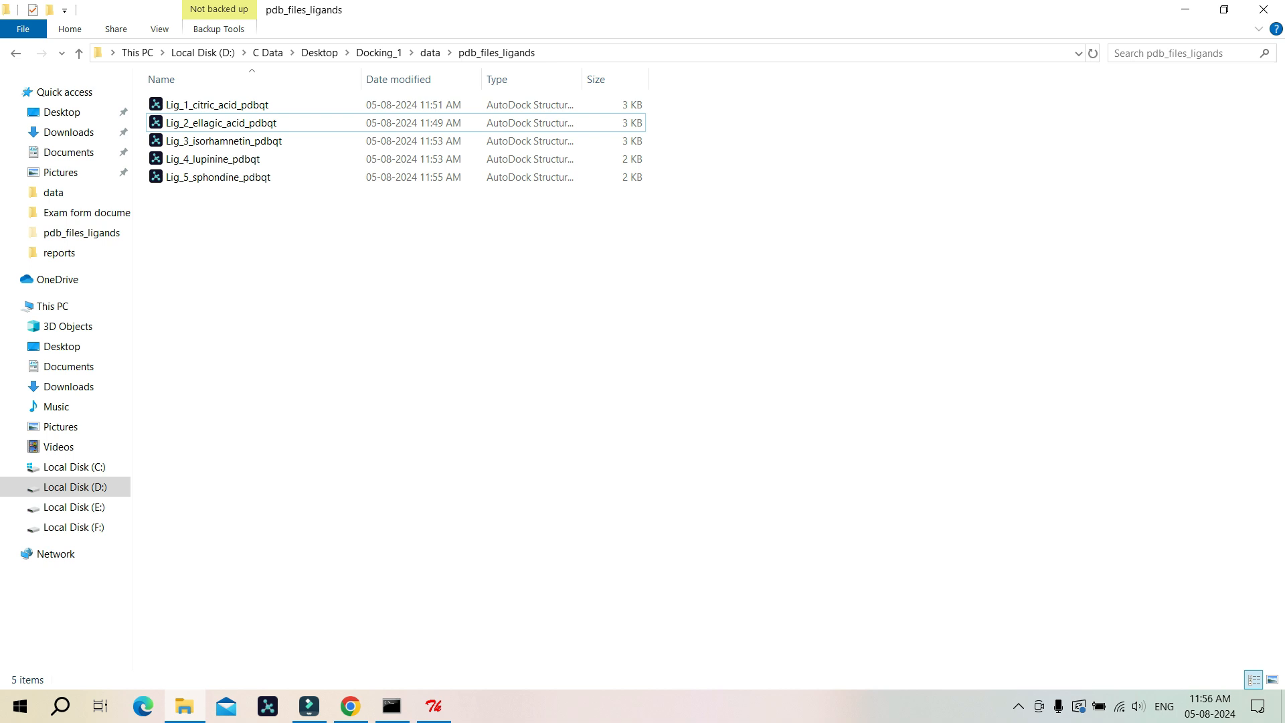
drag(369, 236, 355, 100)
click(430, 53)
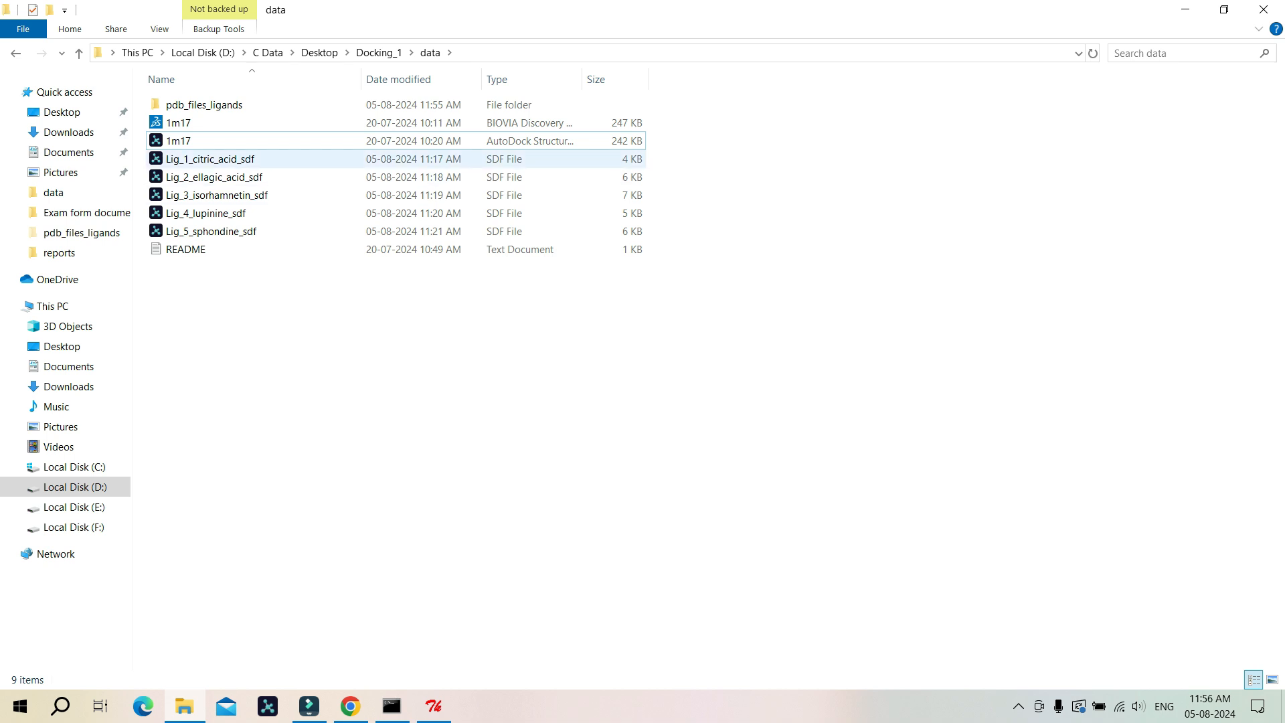
click(201, 141)
double_click(204, 105)
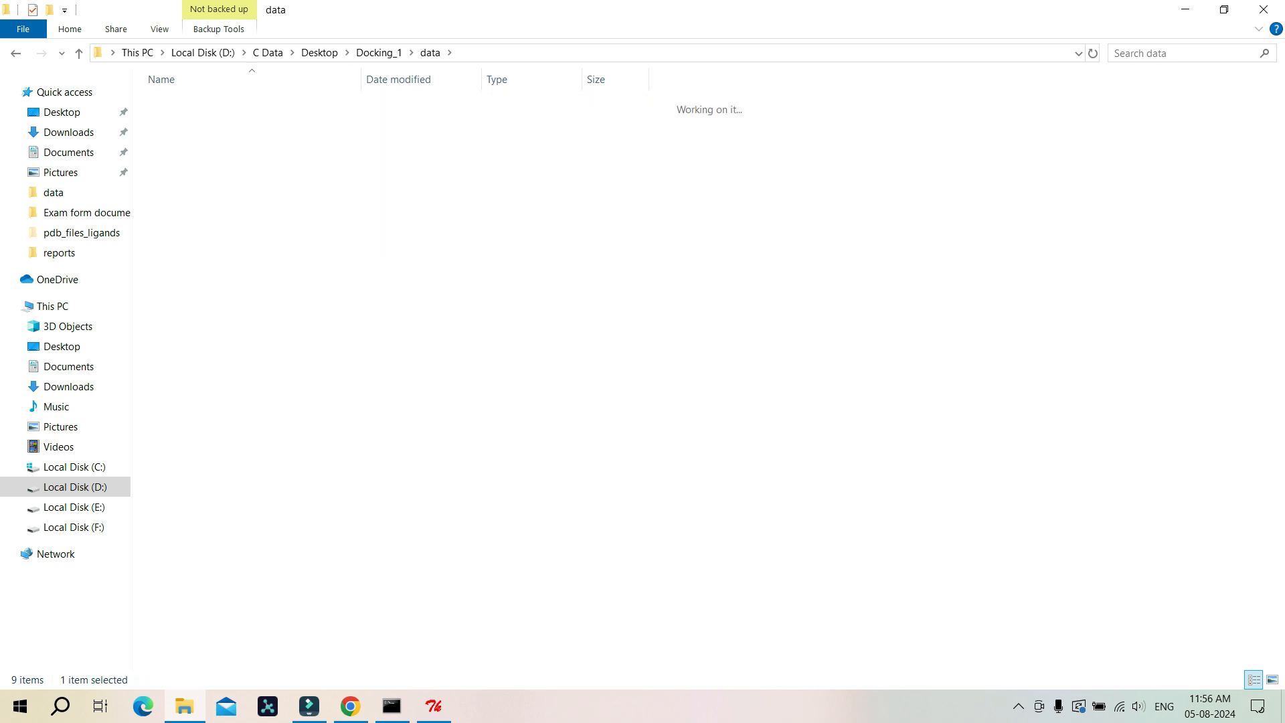
drag(345, 231, 304, 101)
click(361, 261)
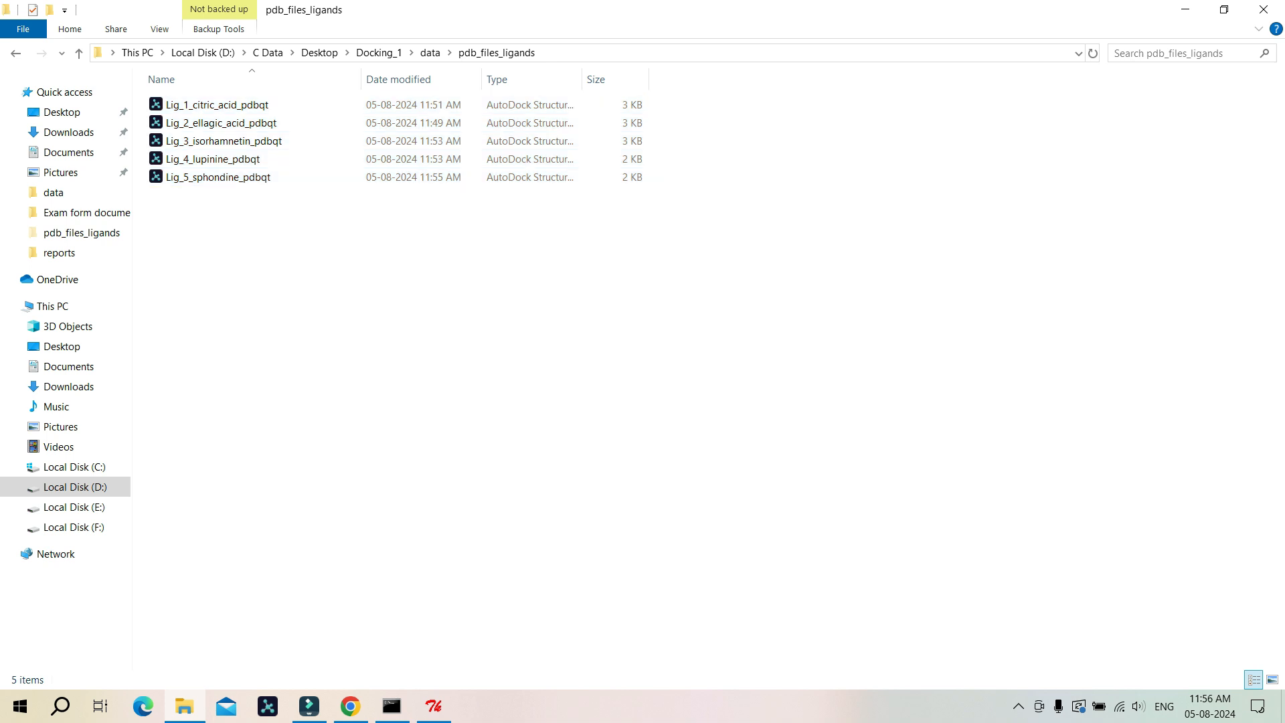